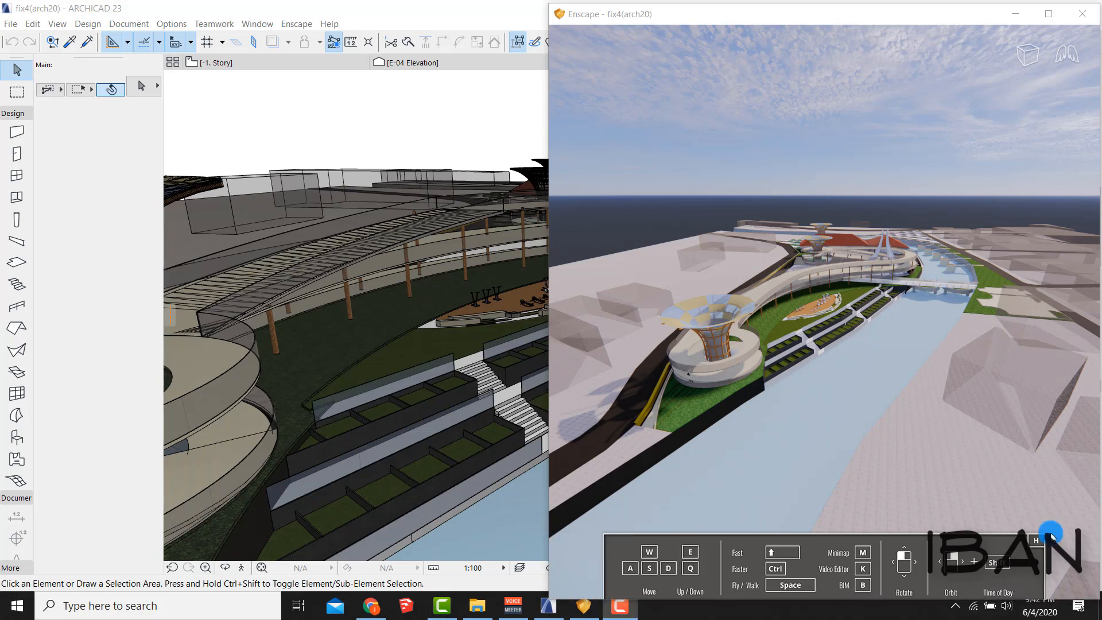
Step: Arrange the Archicad 3D window and the Enscape render window side by side
click(482, 16)
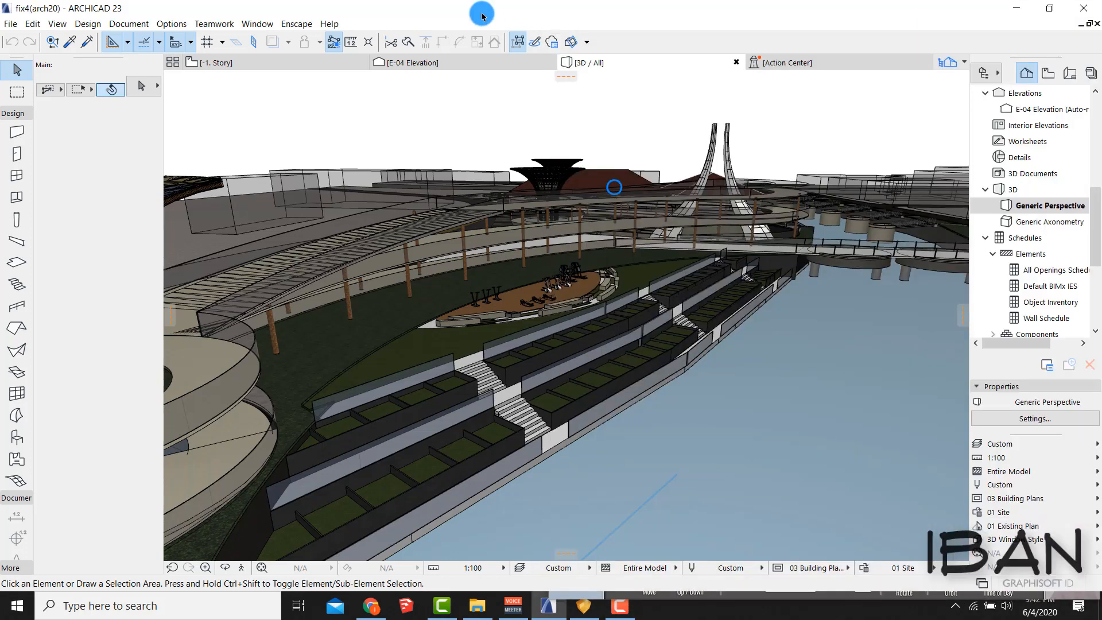
double_click(482, 16)
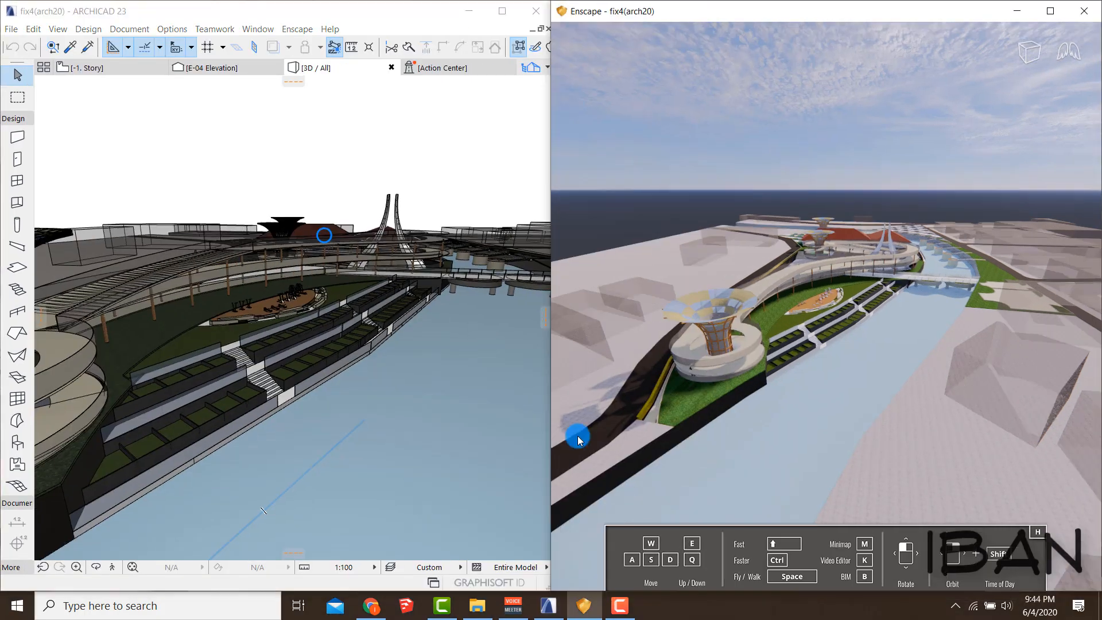
click(117, 14)
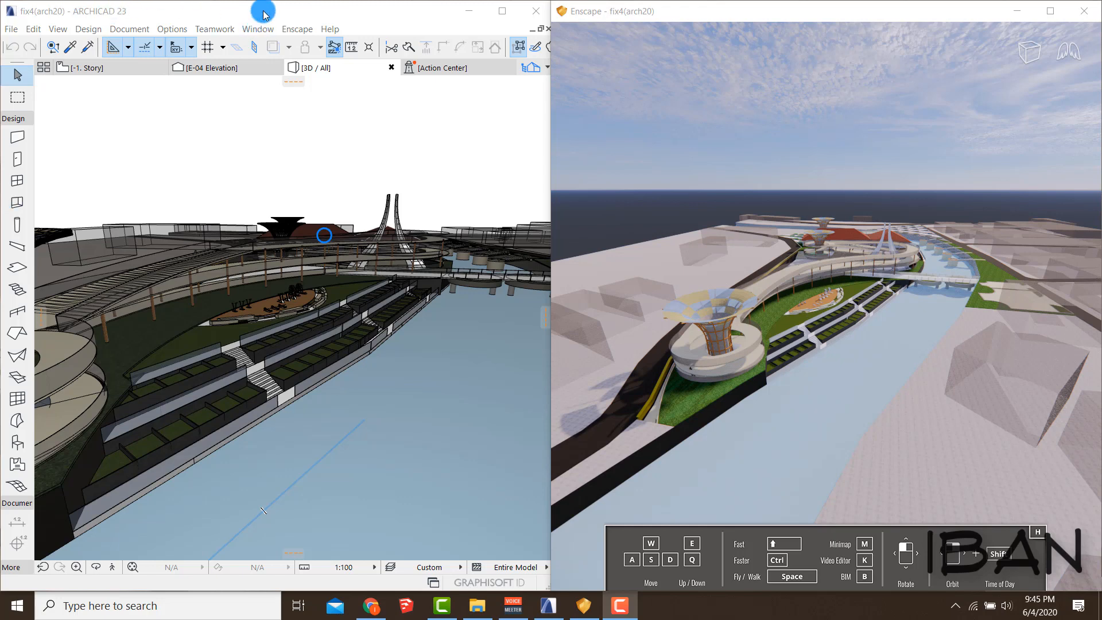
click(263, 15)
Step: Turn on Enscape's Synchronize Views so the render follows the camera of the 3D perspective
scroll(220, 317, up, 5)
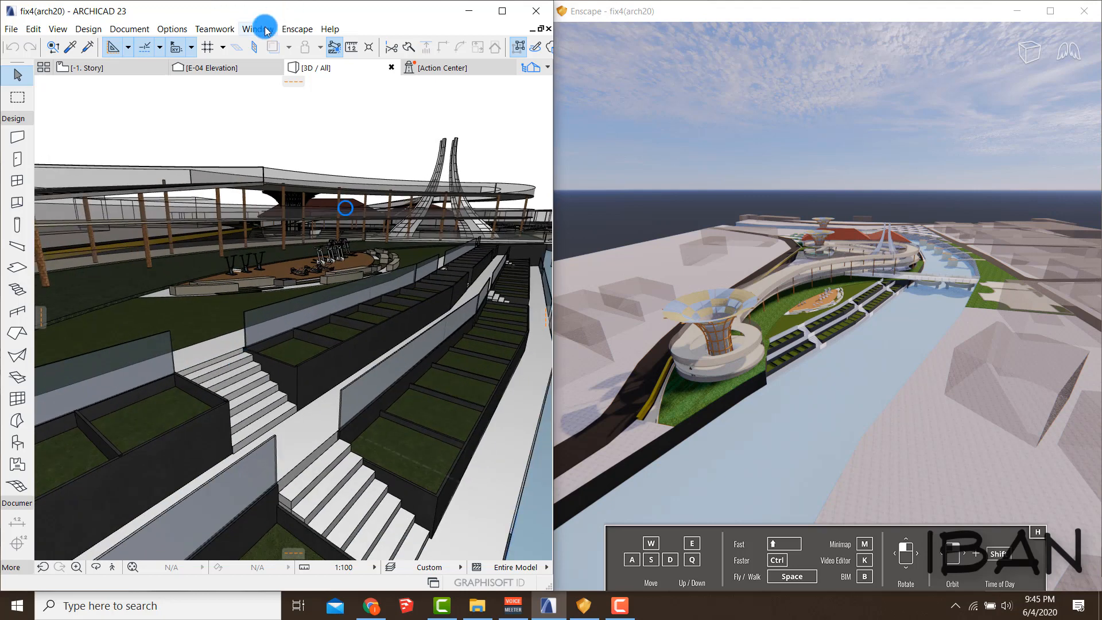
click(297, 29)
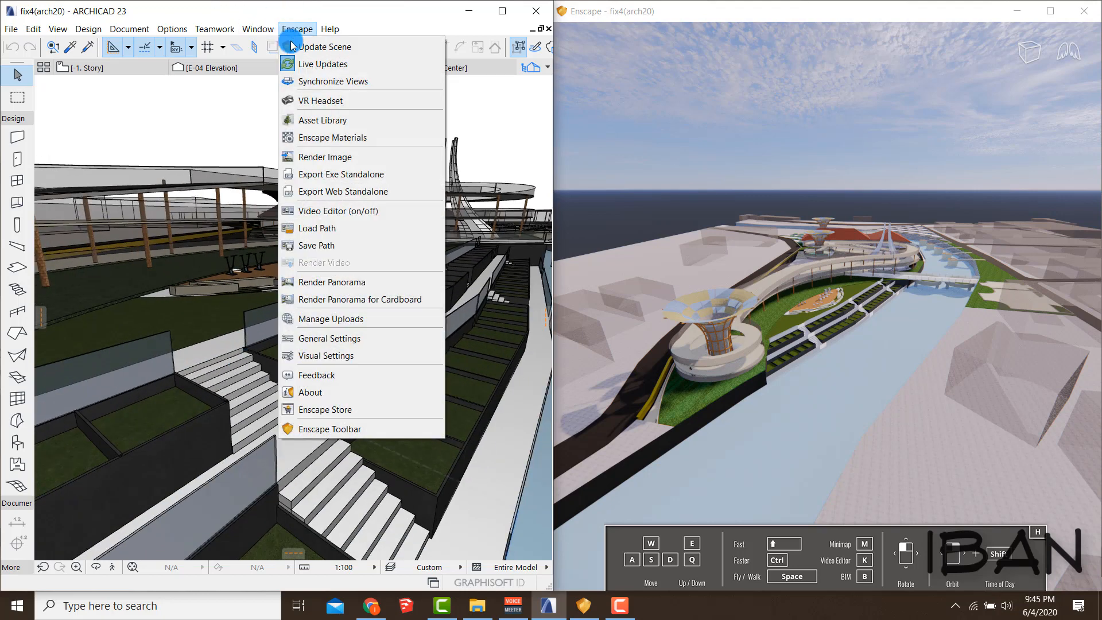
click(297, 79)
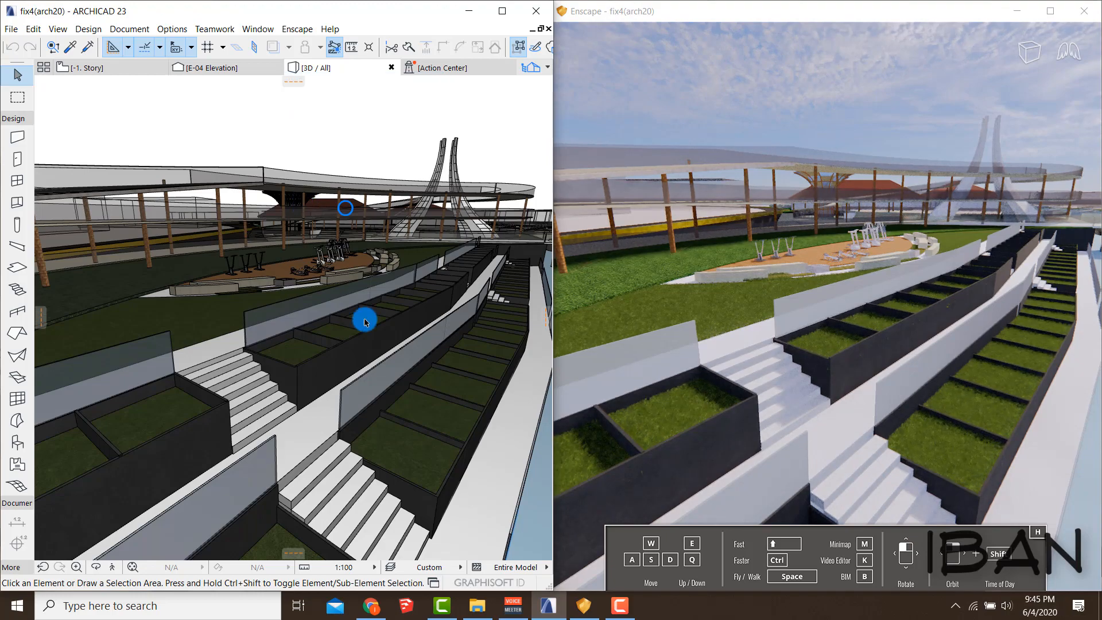
Step: Examine the curved elevated walkway and the wooden amphitheatre benches in both synchronized views
shift+middle_drag(186, 267, 439, 355)
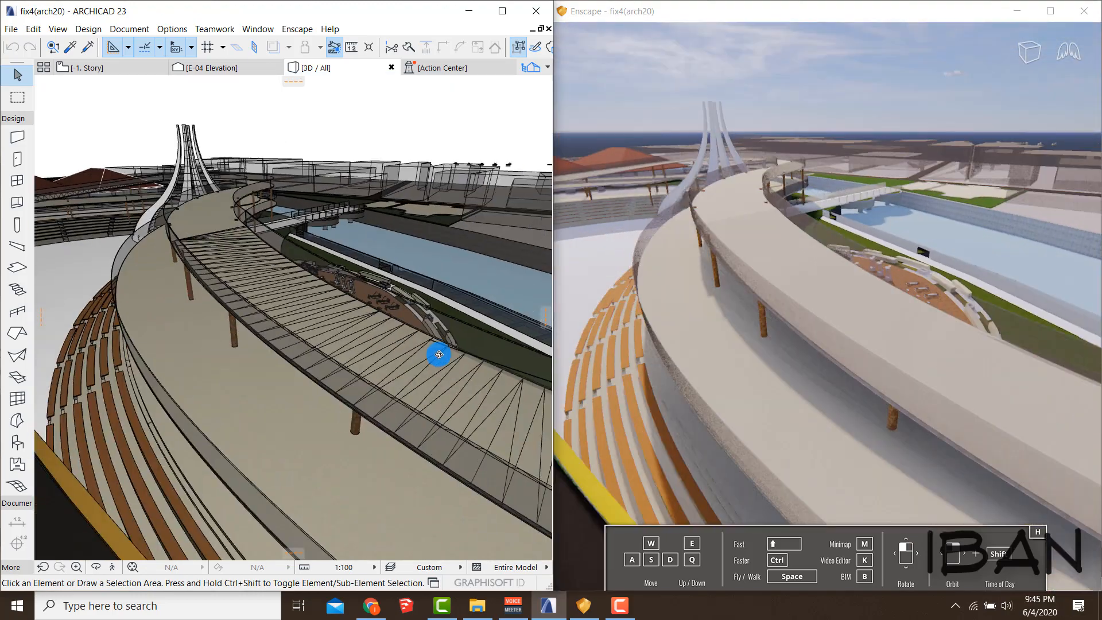
scroll(67, 405, up, 8)
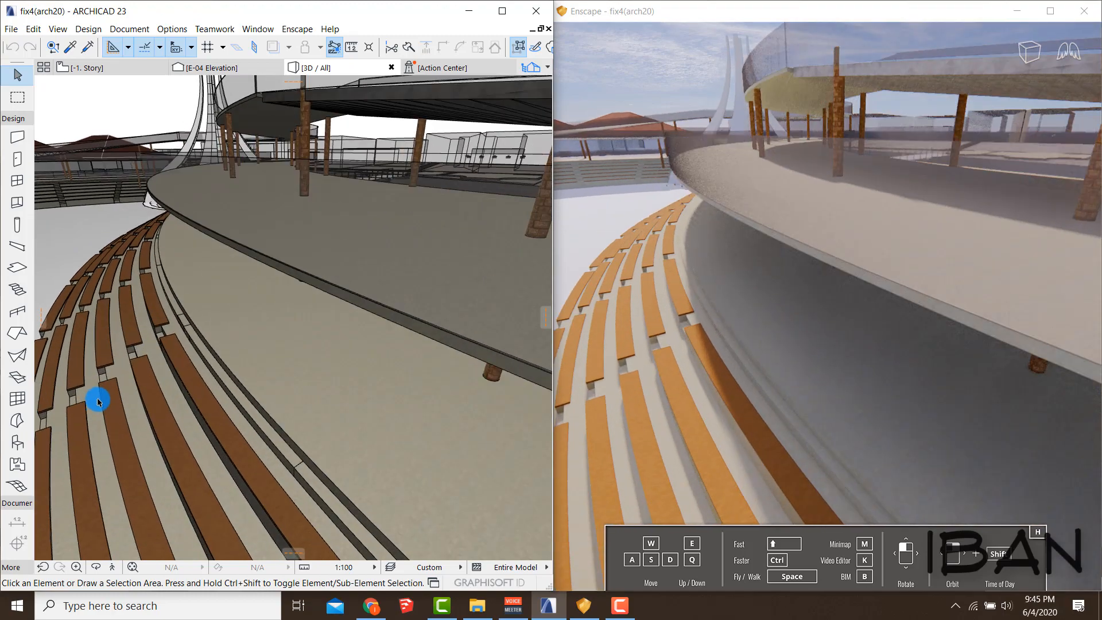
scroll(120, 384, up, 2)
scroll(204, 376, up, 5)
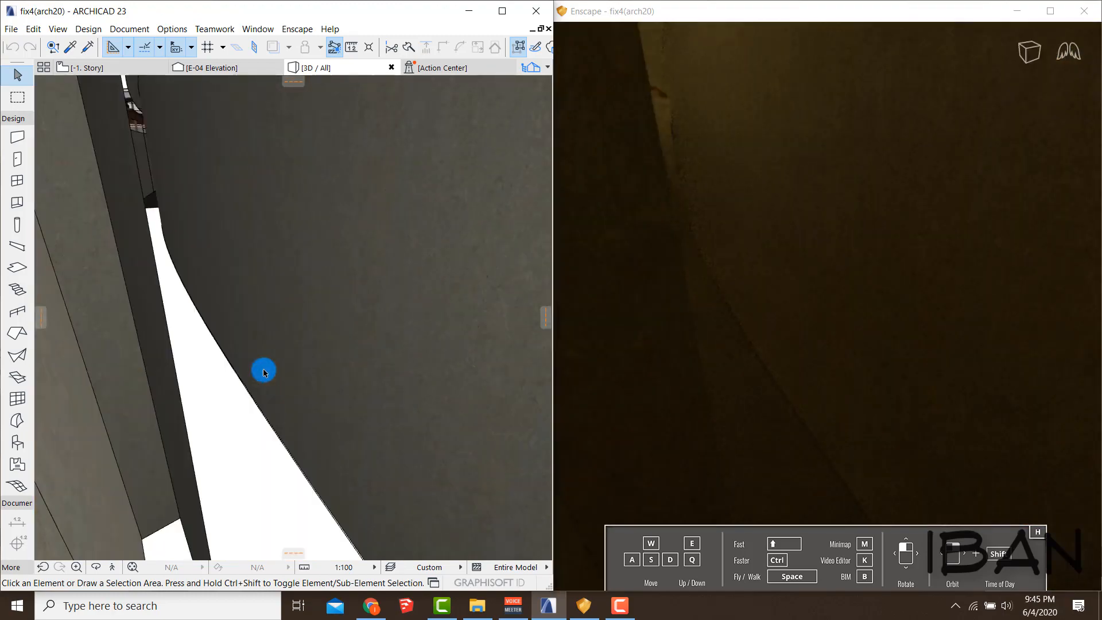
scroll(263, 372, down, 2)
mouse_move(262, 365)
shift+middle_down()
mouse_move(322, 310)
mouse_move(258, 264)
mouse_move(325, 362)
mouse_move(263, 325)
mouse_move(274, 317)
mouse_move(264, 379)
shift+middle_up()
scroll(264, 379, down, 10)
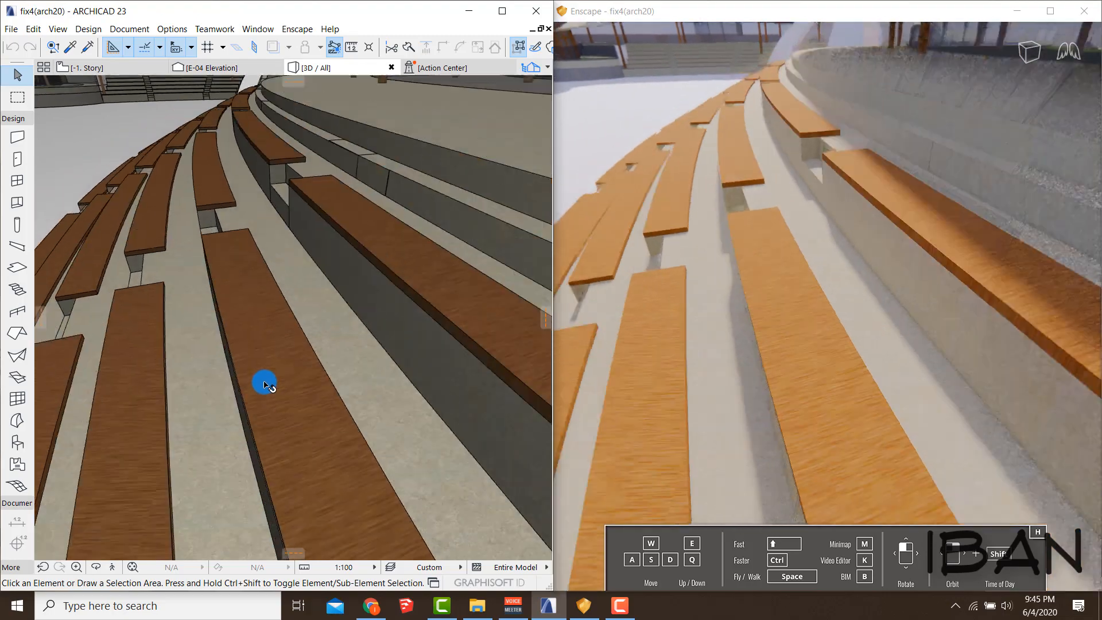
scroll(262, 379, down, 3)
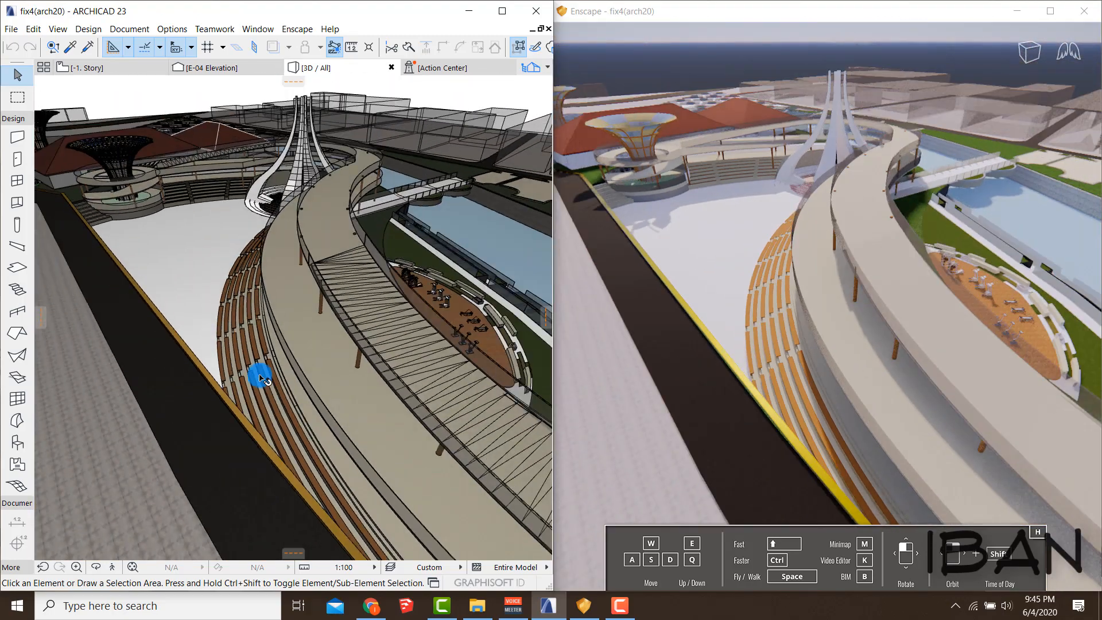
scroll(261, 380, up, 10)
scroll(259, 383, up, 2)
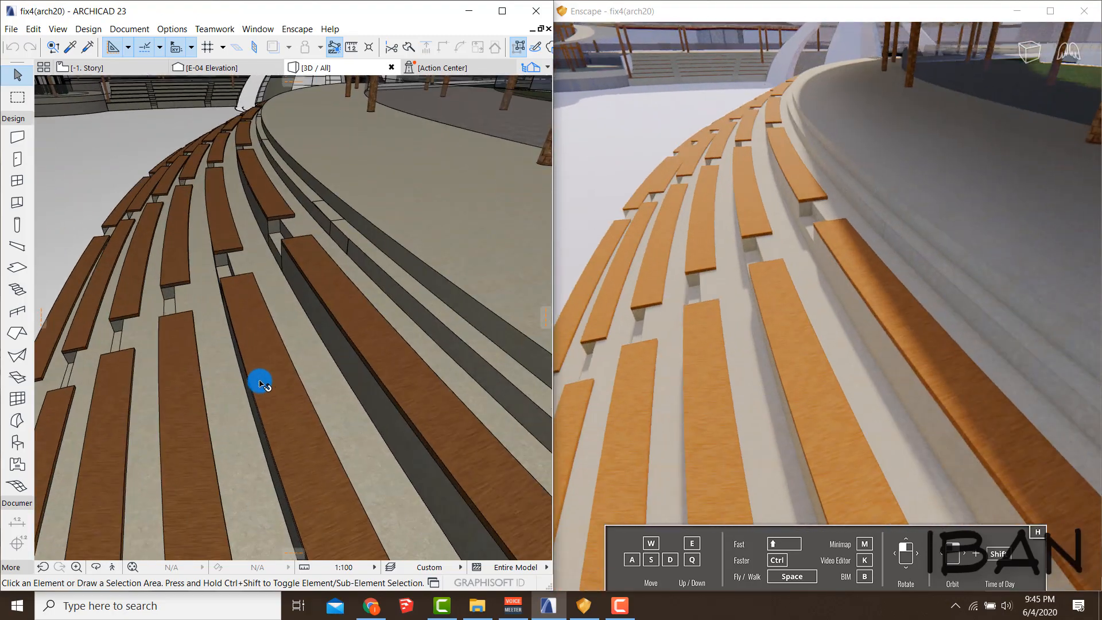
scroll(260, 383, down, 3)
scroll(260, 383, down, 6)
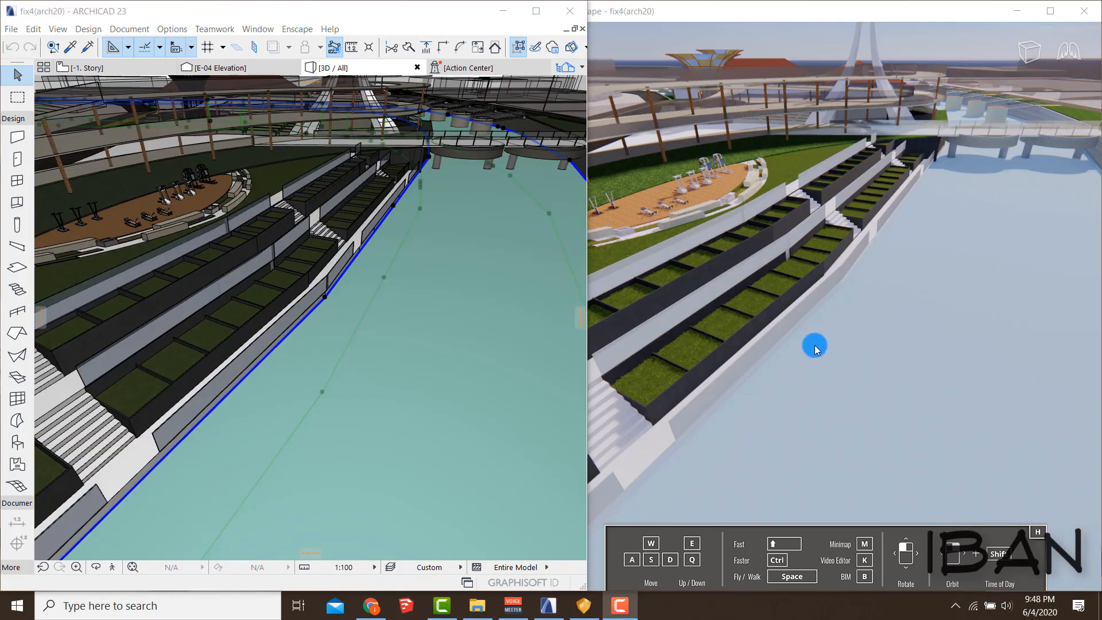
Step: Examine the riverside planter terraces, the river and the funnel-shaped canopy in both synchronized views
scroll(264, 256, up, 2)
scroll(372, 317, down, 1)
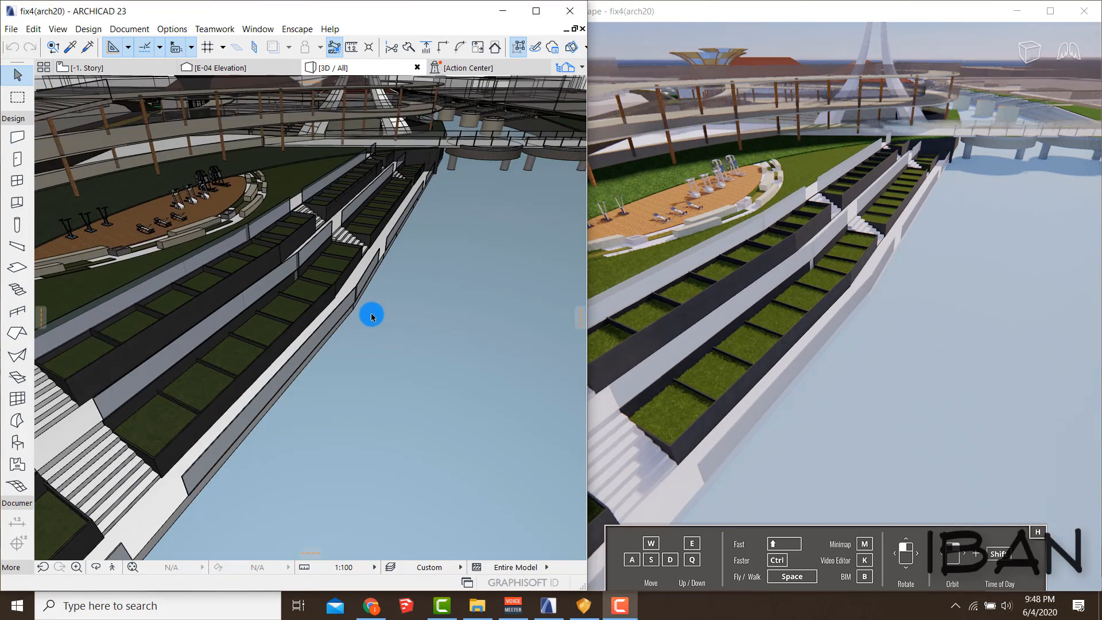
scroll(373, 313, down, 5)
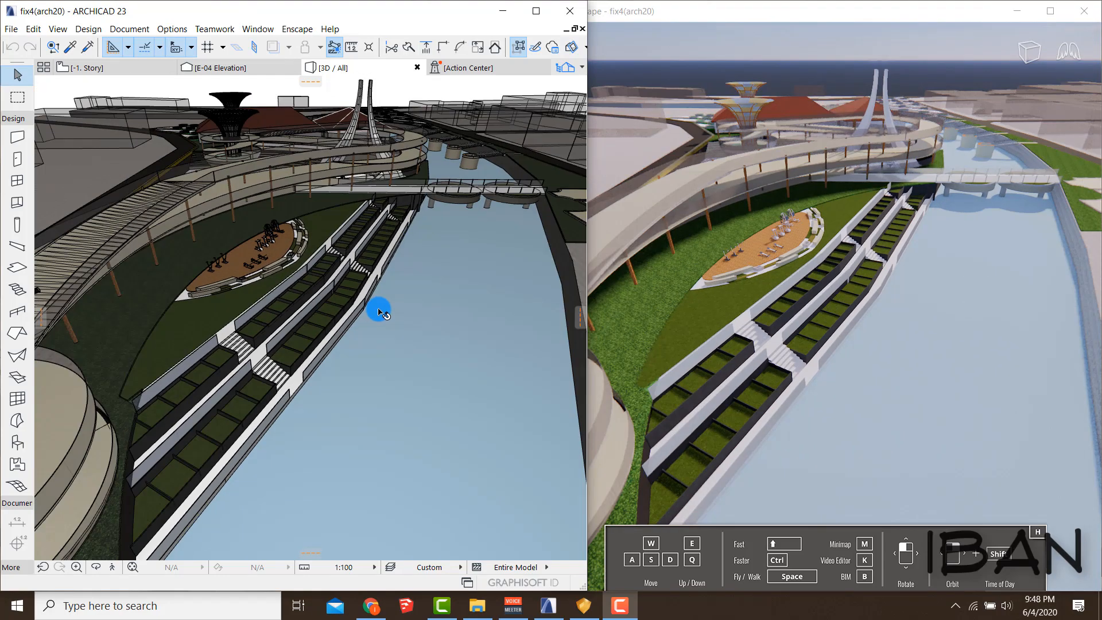
shift+middle_drag(358, 303, 385, 308)
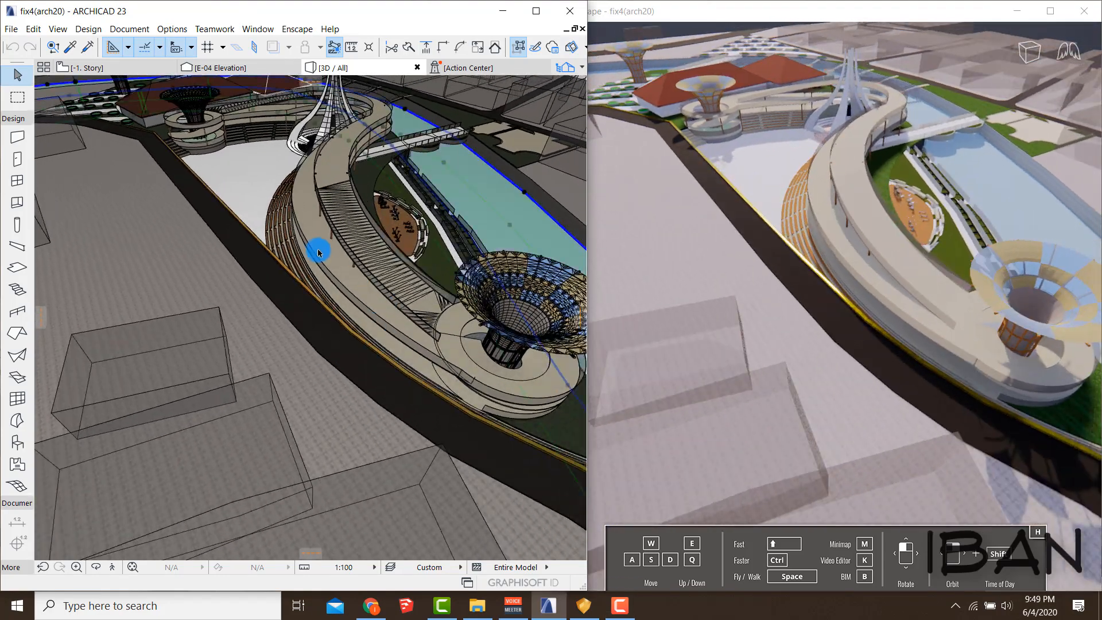
scroll(286, 231, up, 5)
shift+middle_drag(173, 312, 382, 244)
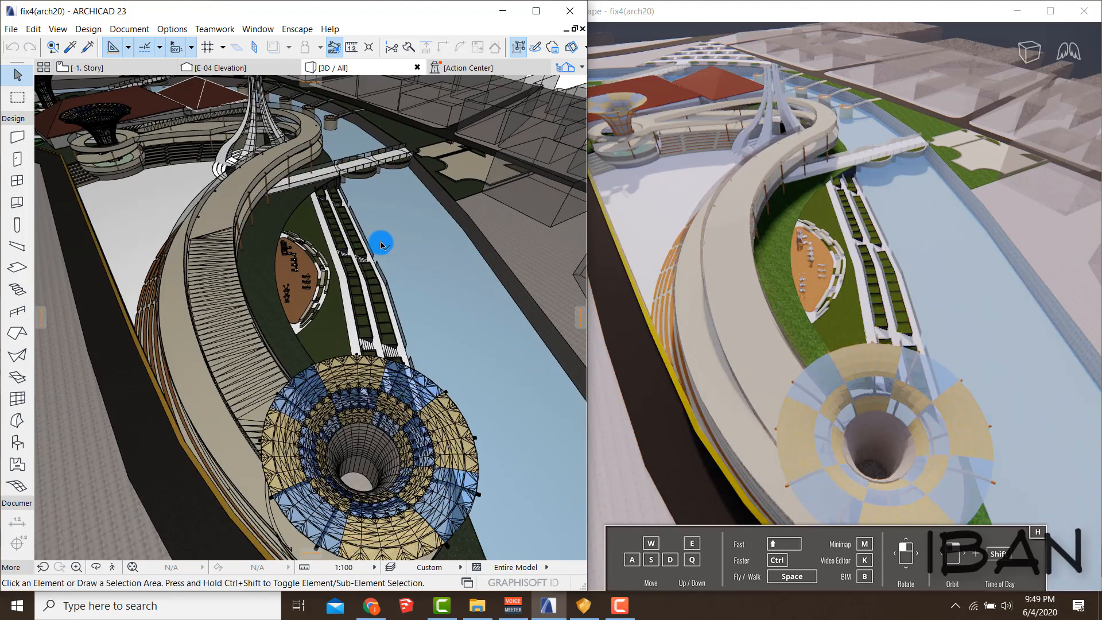
scroll(425, 262, up, 4)
middle_drag(442, 272, 349, 433)
Step: Select the river's water slab beside the planter terraces in the 3D view
click(350, 432)
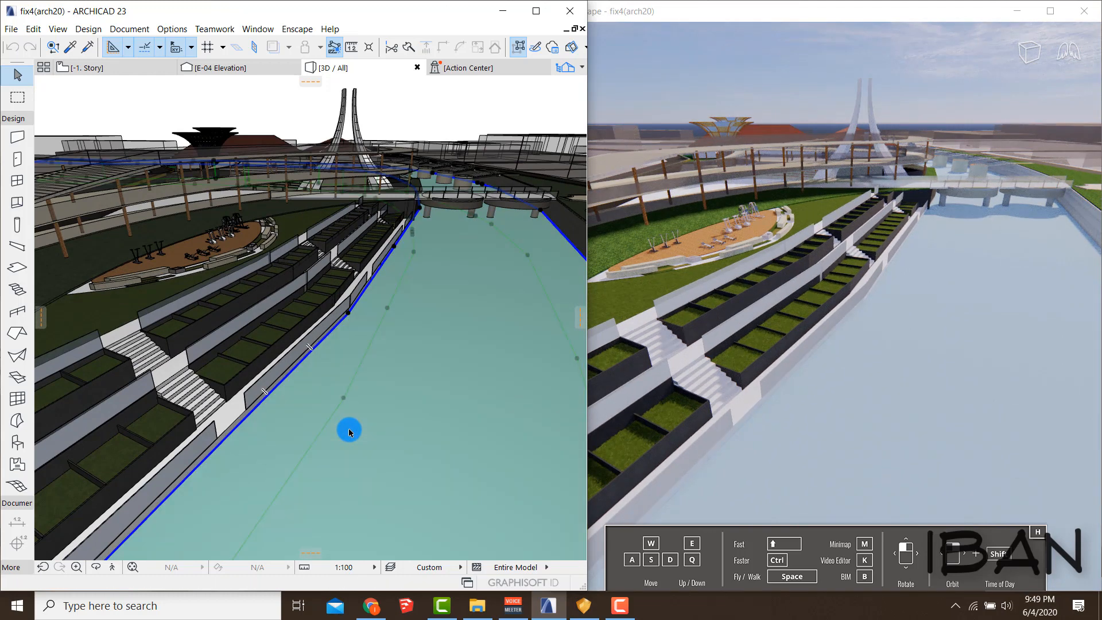
scroll(440, 422, up, 1)
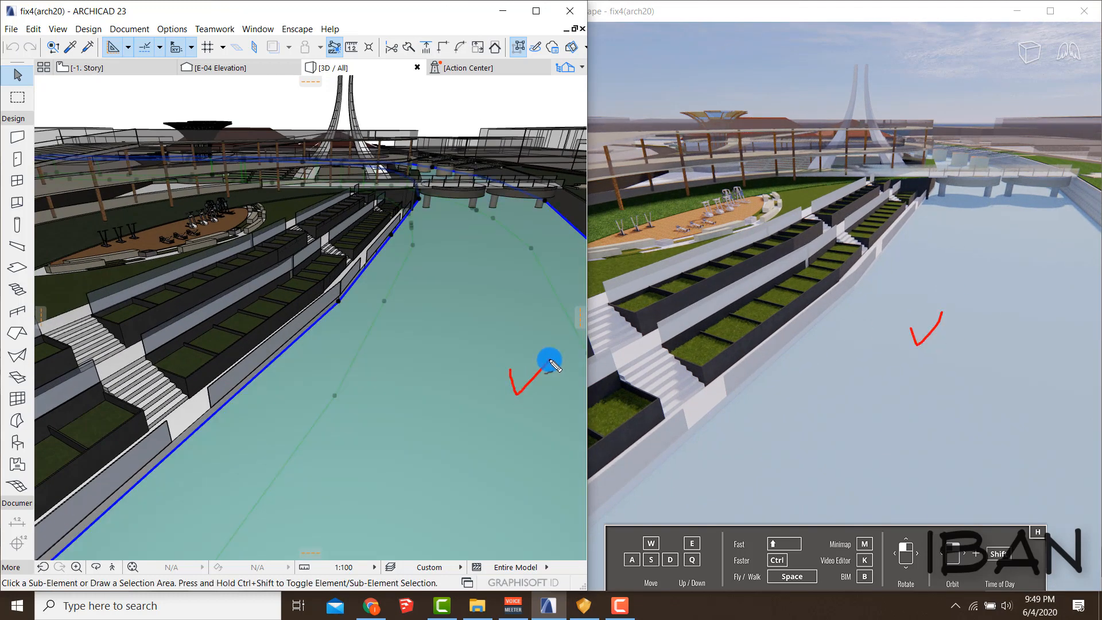
click(529, 367)
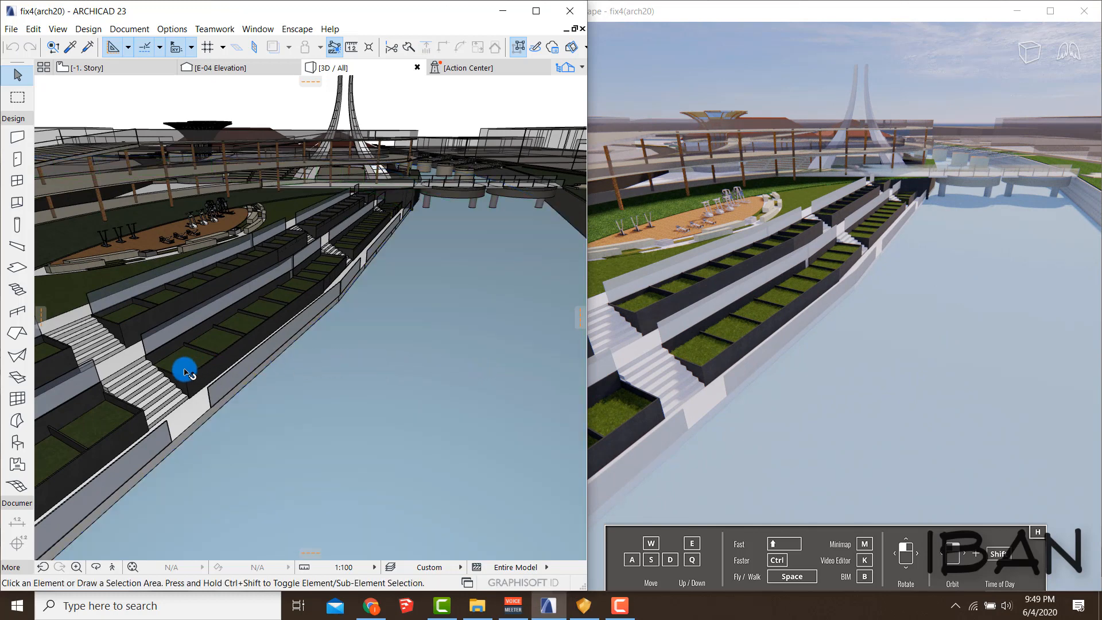
shift+middle_drag(195, 369, 320, 347)
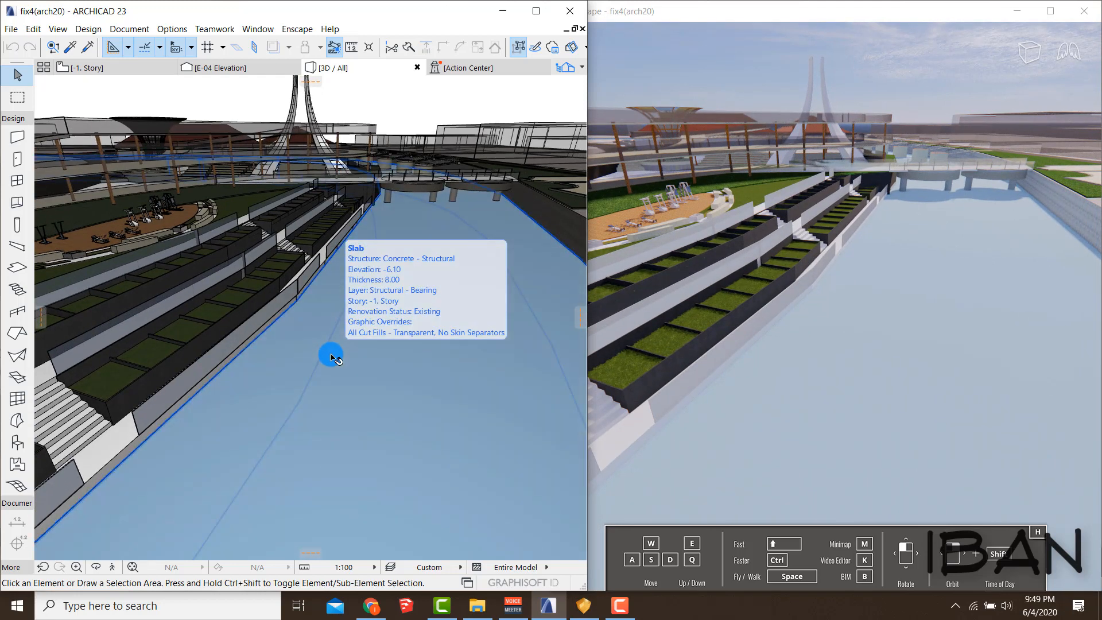
click(331, 357)
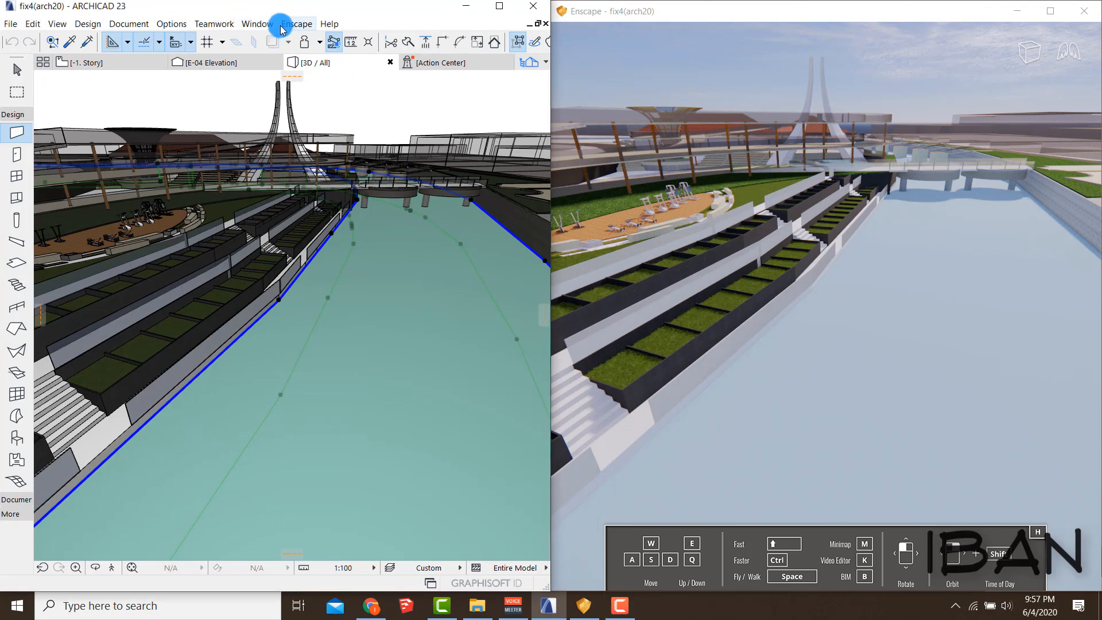
Step: Show the Info Box palette for the selected slab and dock it beside the Toolbox
click(259, 24)
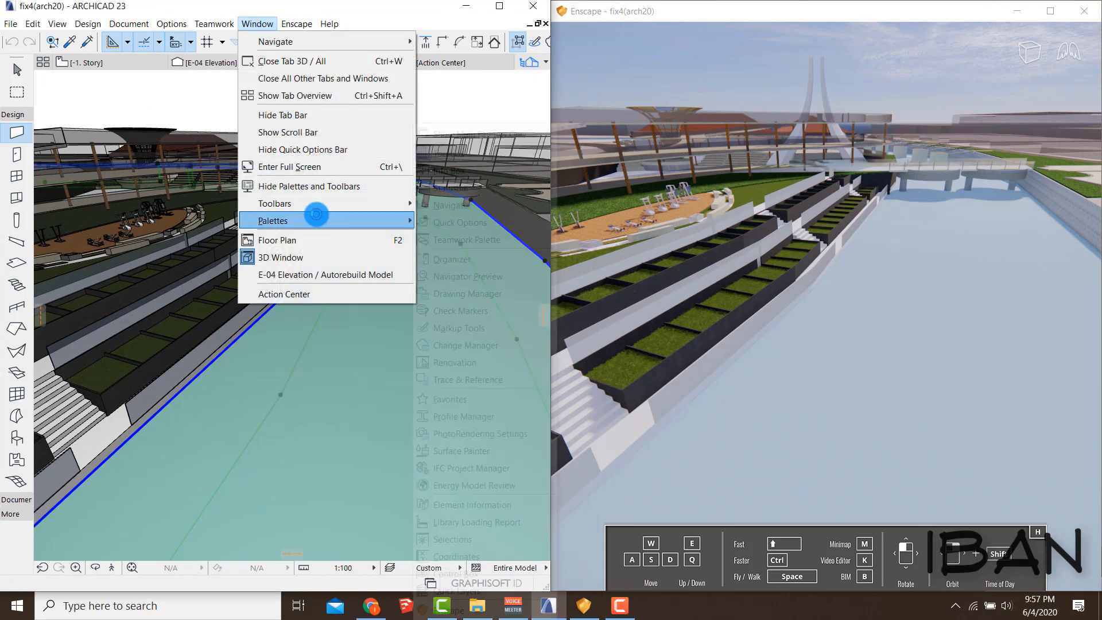
mouse_move(315, 221)
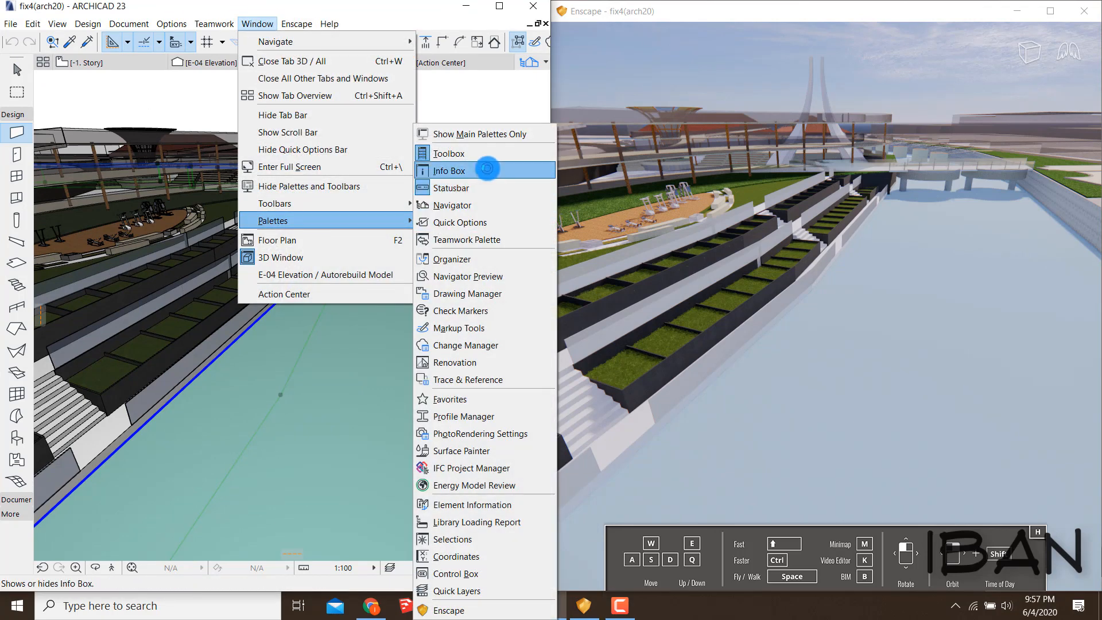
click(484, 171)
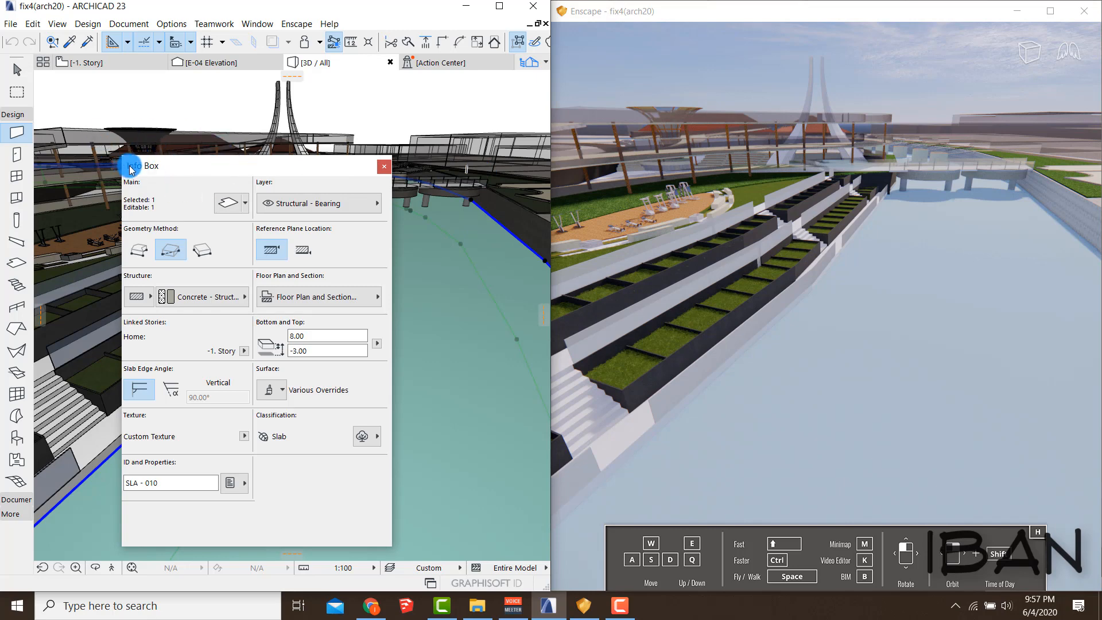
drag(132, 168, 28, 109)
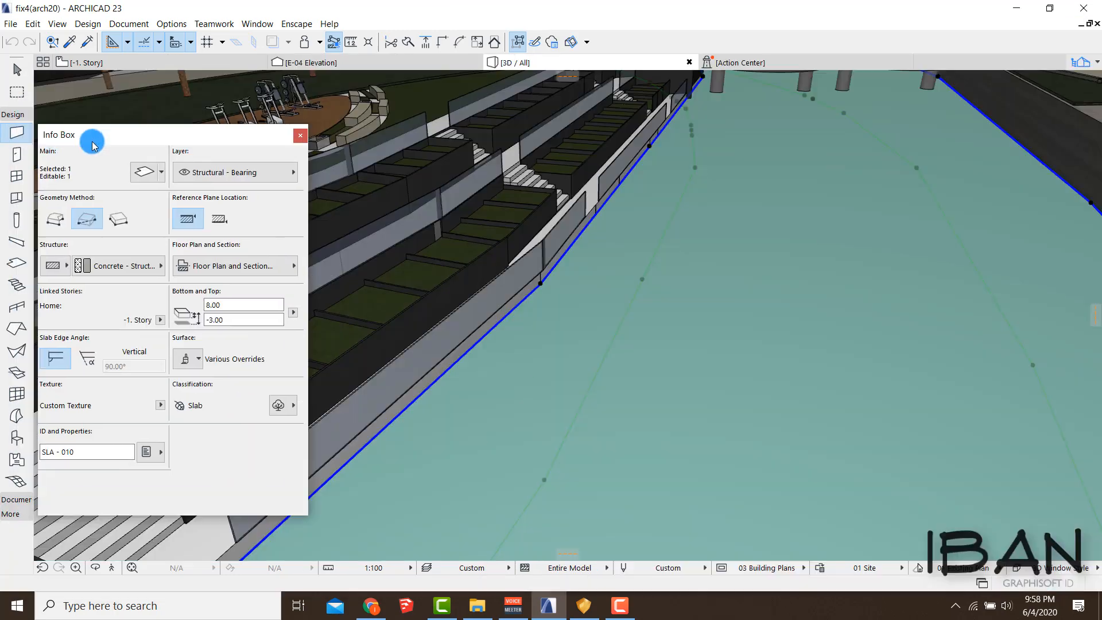
drag(93, 140, 49, 139)
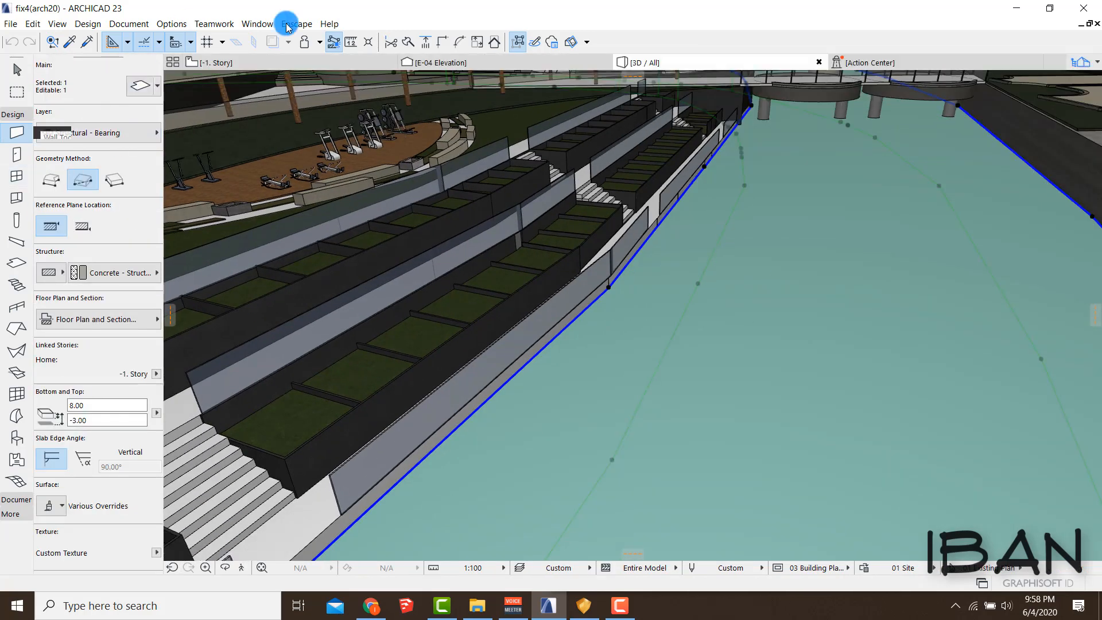
key(ctrl+shift+d)
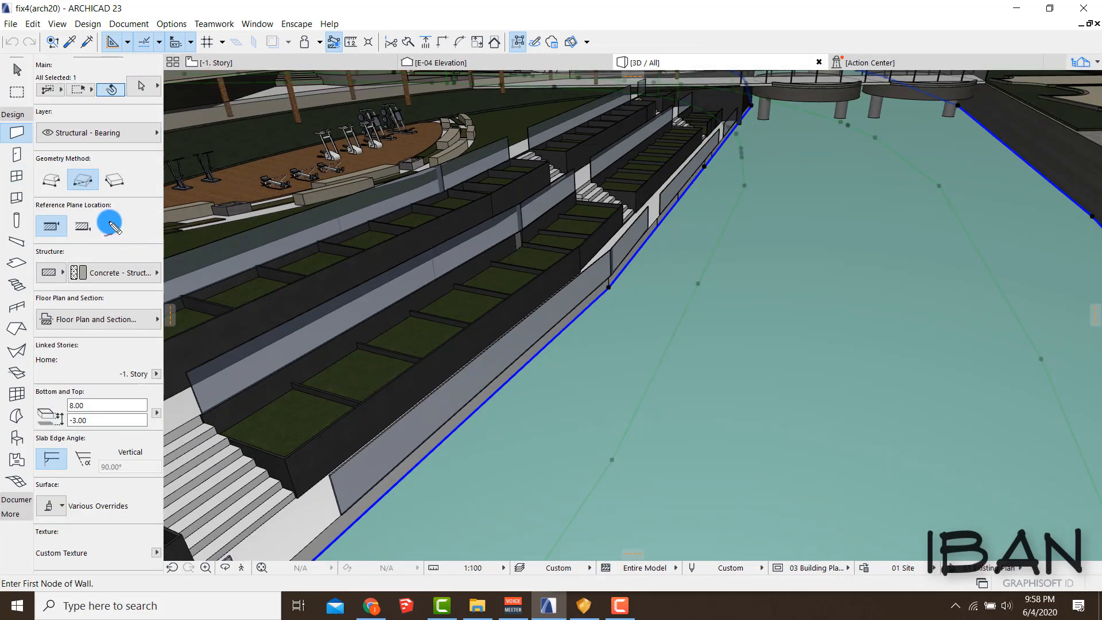
drag(107, 220, 140, 207)
key(Escape)
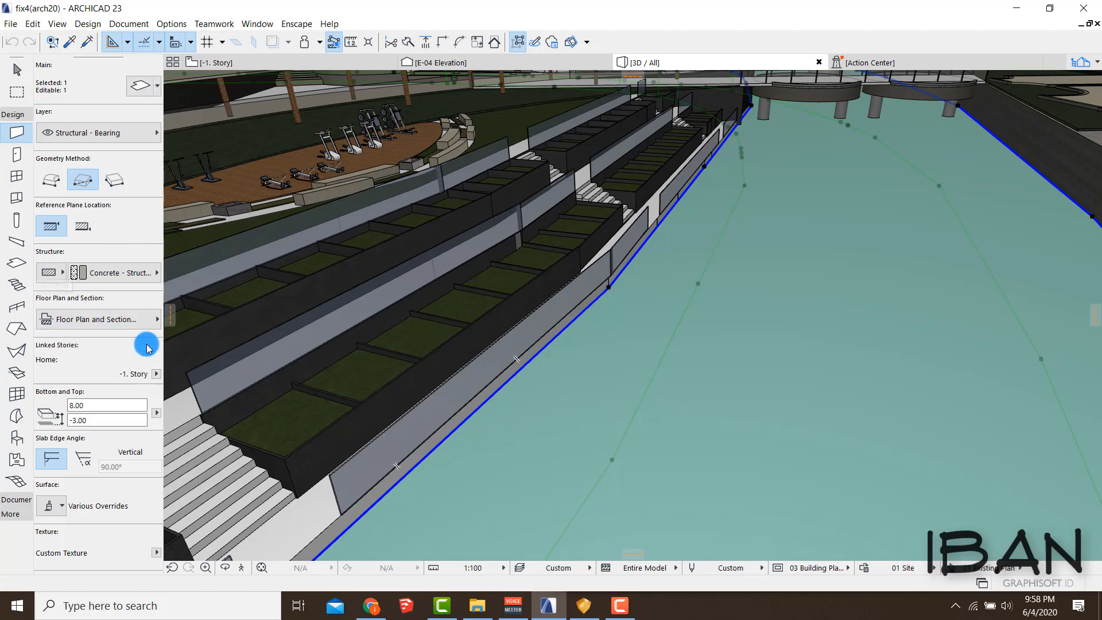
key(ctrl+shift+d)
drag(80, 380, 113, 368)
key(Escape)
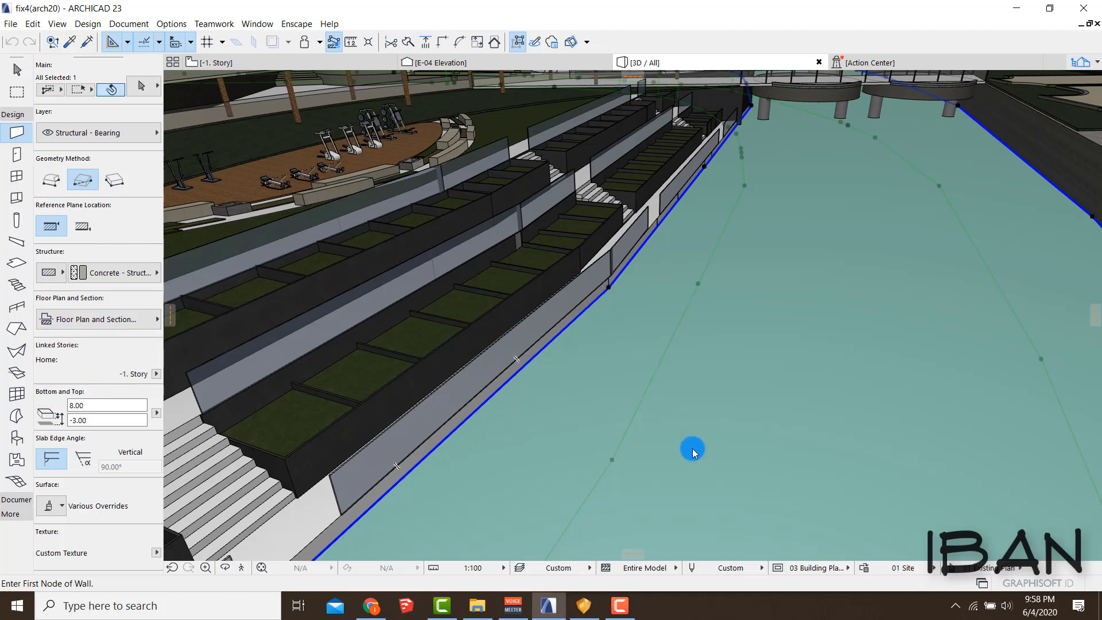
key(ctrl+shift+d)
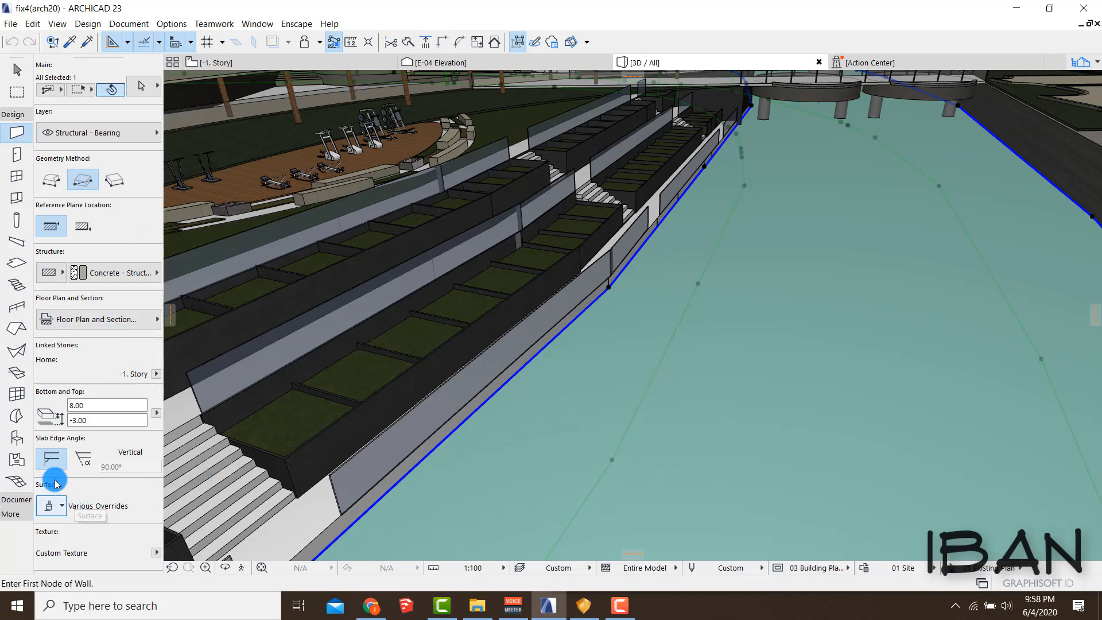
drag(49, 478, 52, 538)
key(Escape)
Step: Check which surface override materials are assigned to the selected river slab
click(51, 506)
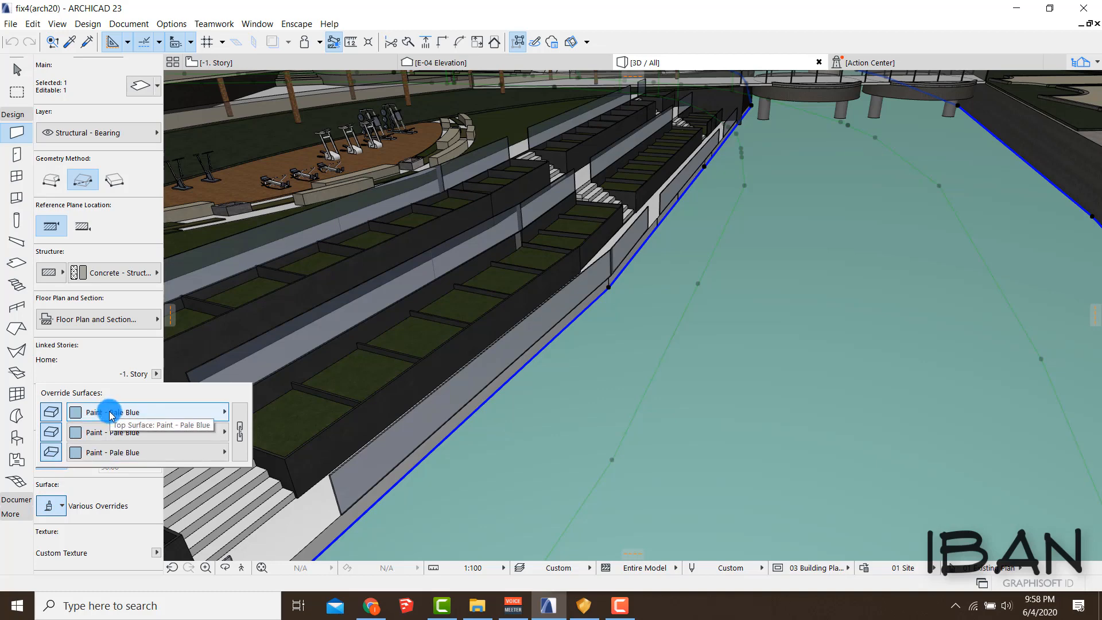
scroll(772, 268, down, 1)
click(54, 500)
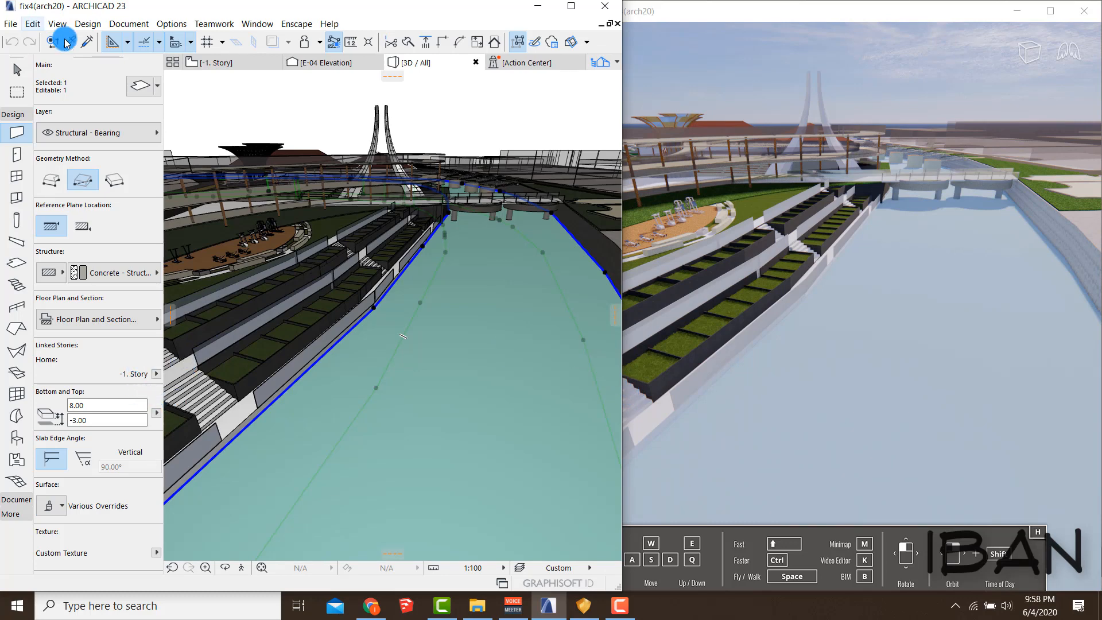
Step: Open the Enscape Materials editor, search for "paint - pale" and select the Paint - Pale Blue material
click(299, 24)
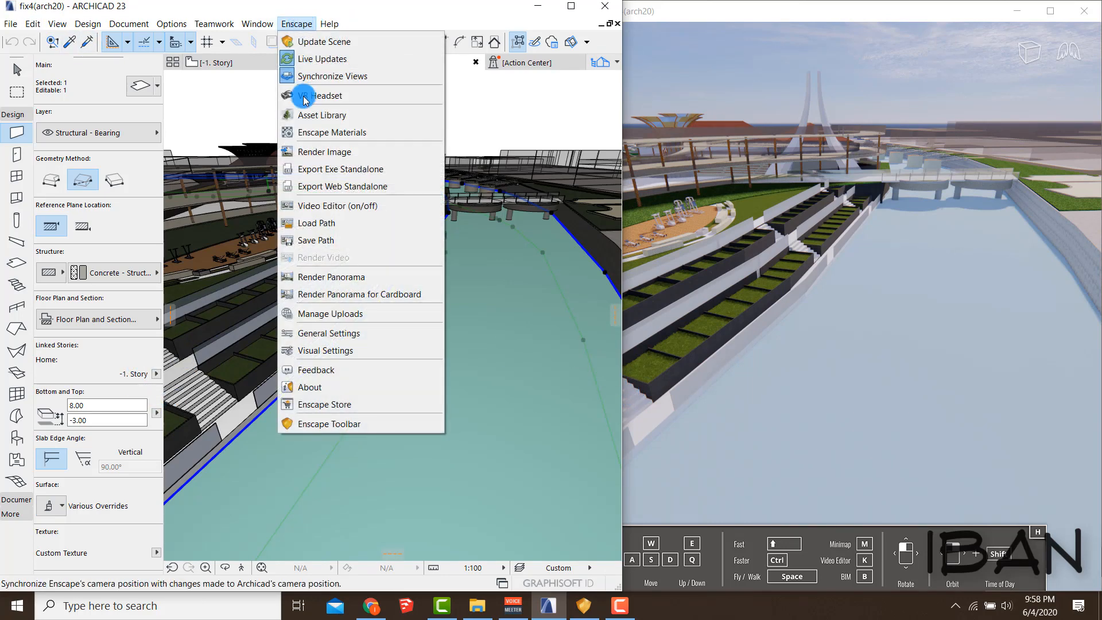
click(314, 131)
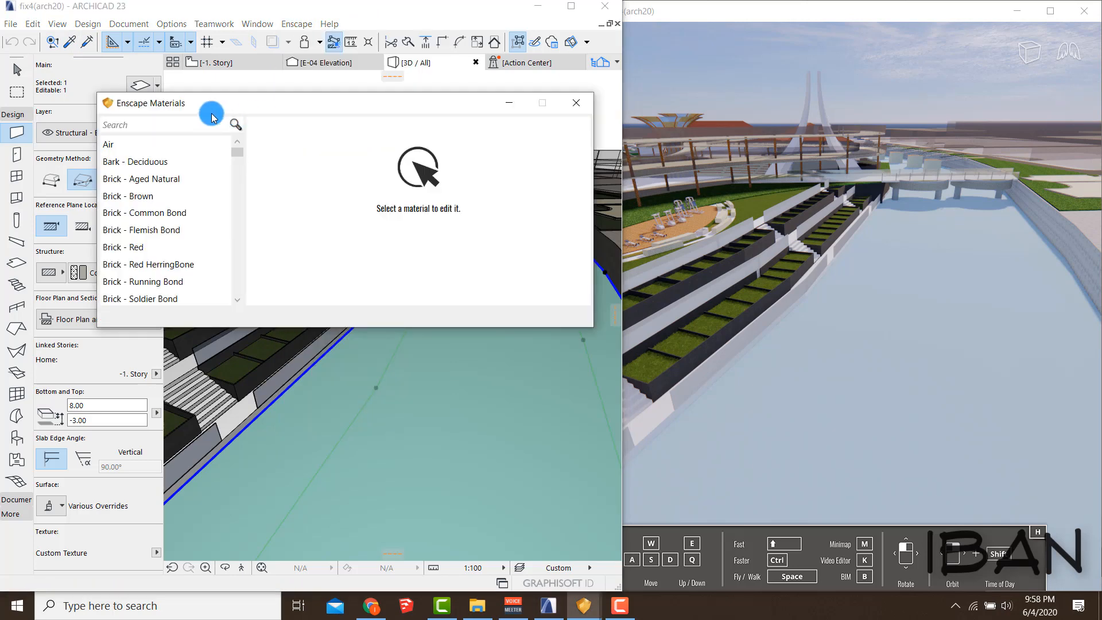
drag(201, 113, 282, 146)
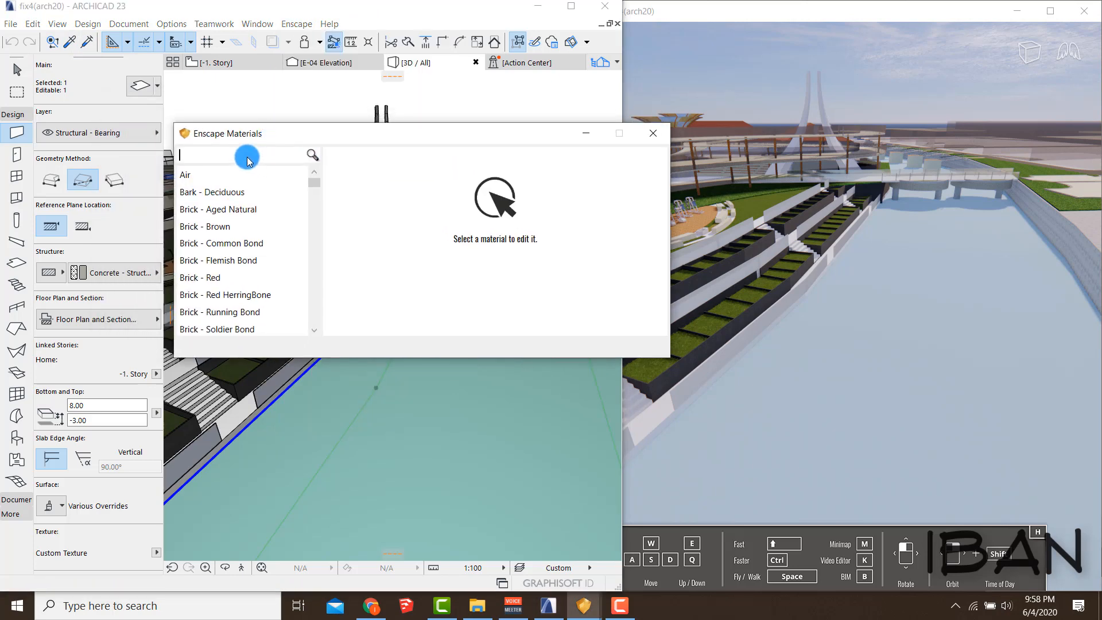
click(248, 156)
text(paint )
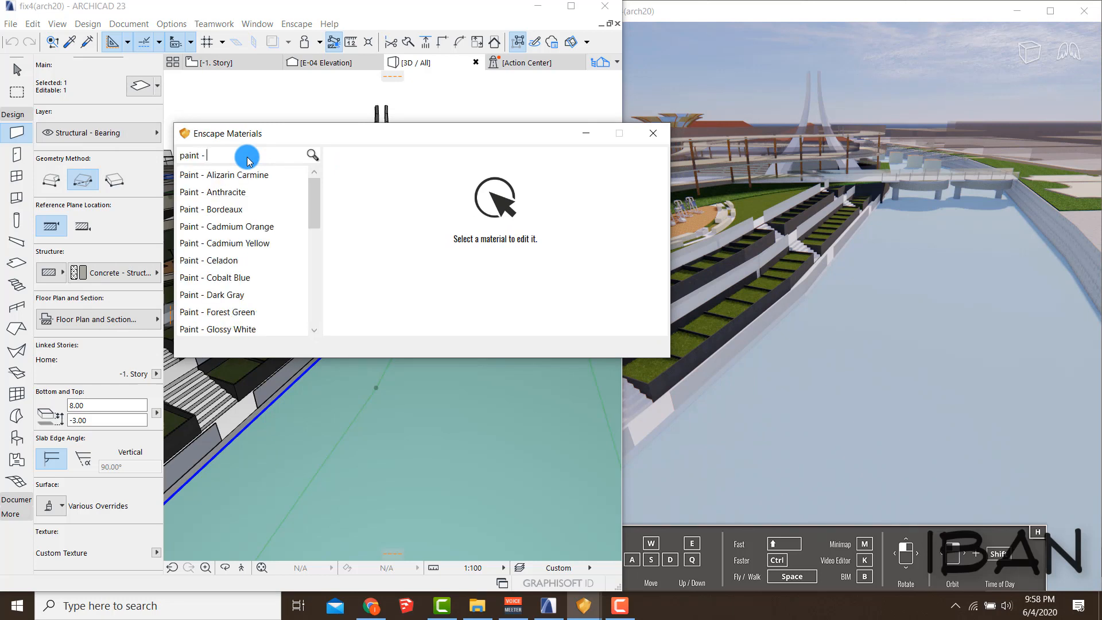
text(- pale)
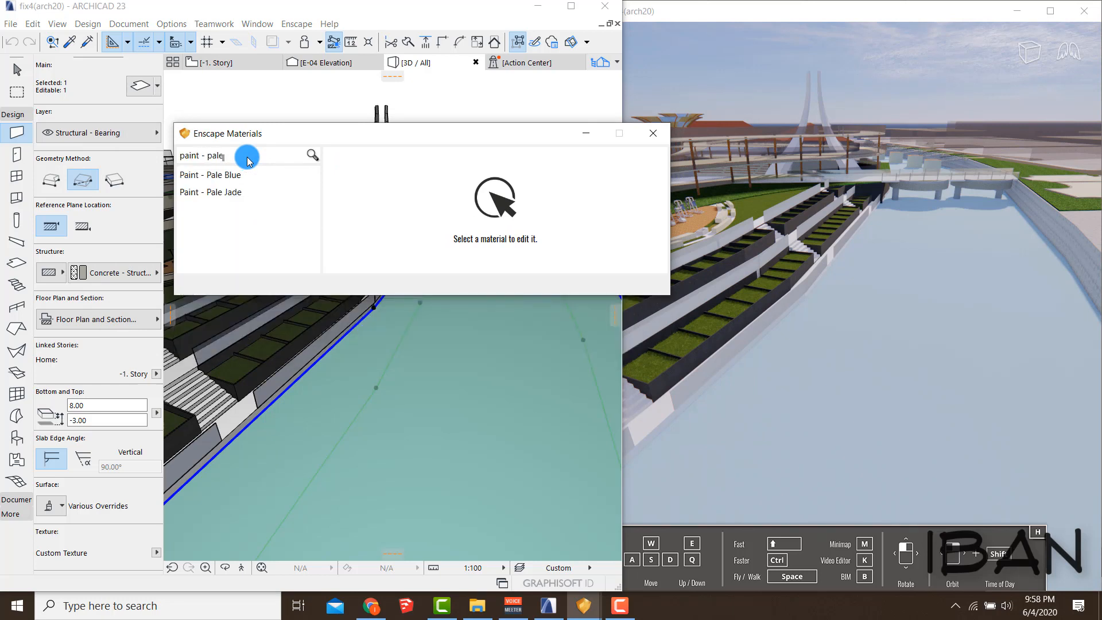
click(225, 175)
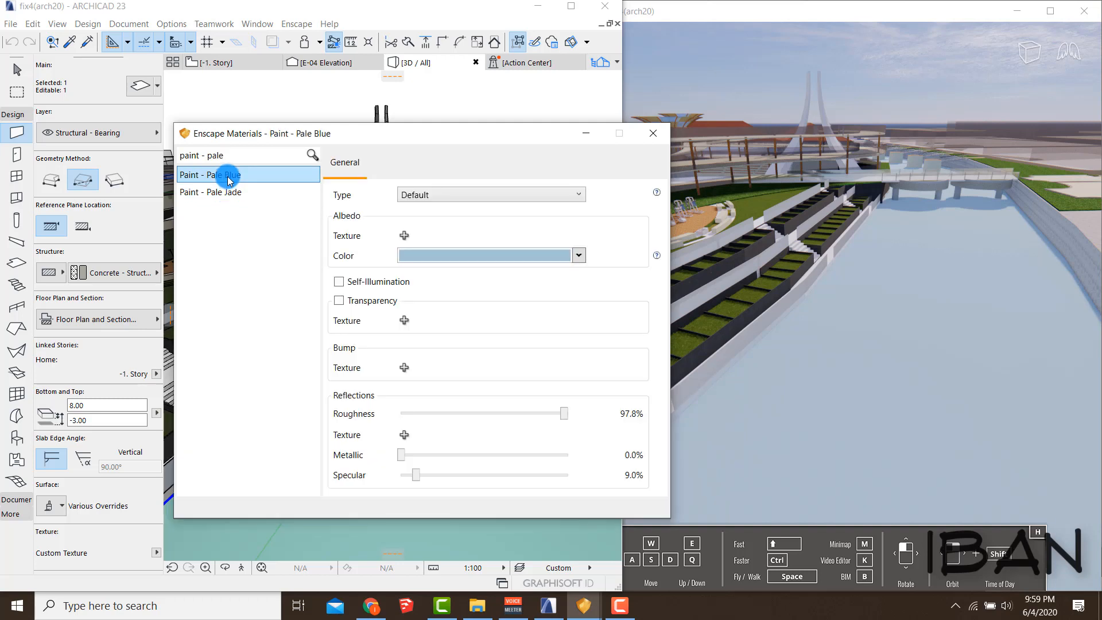
Step: Change the Paint - Pale Blue material's type to Water
mouse_move(364, 175)
mouse_down()
mouse_move(437, 214)
mouse_move(319, 184)
mouse_up()
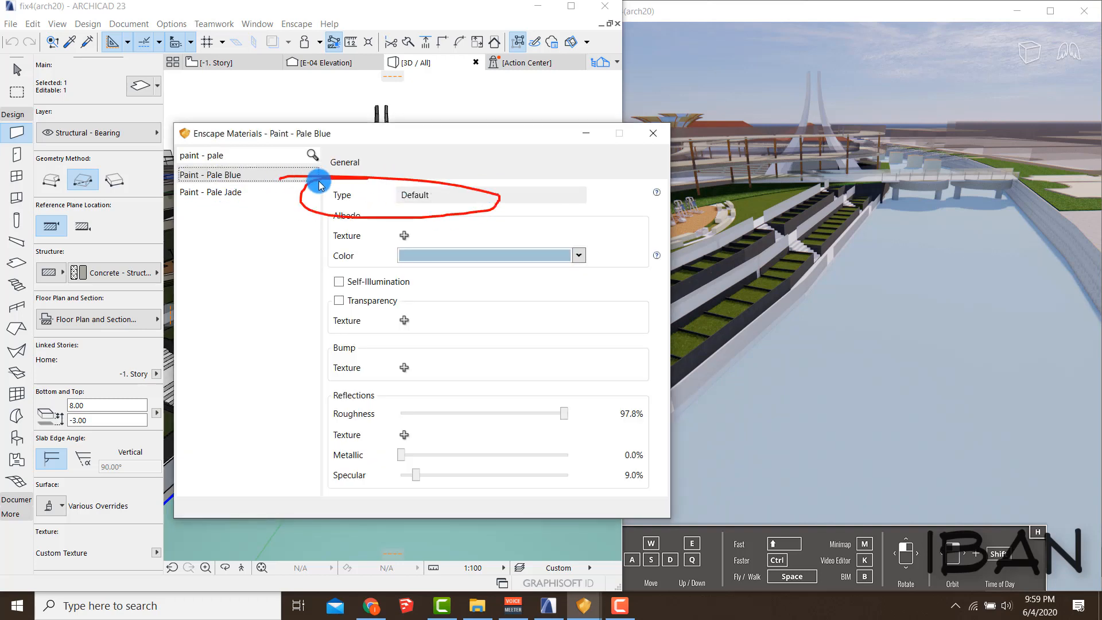
click(437, 196)
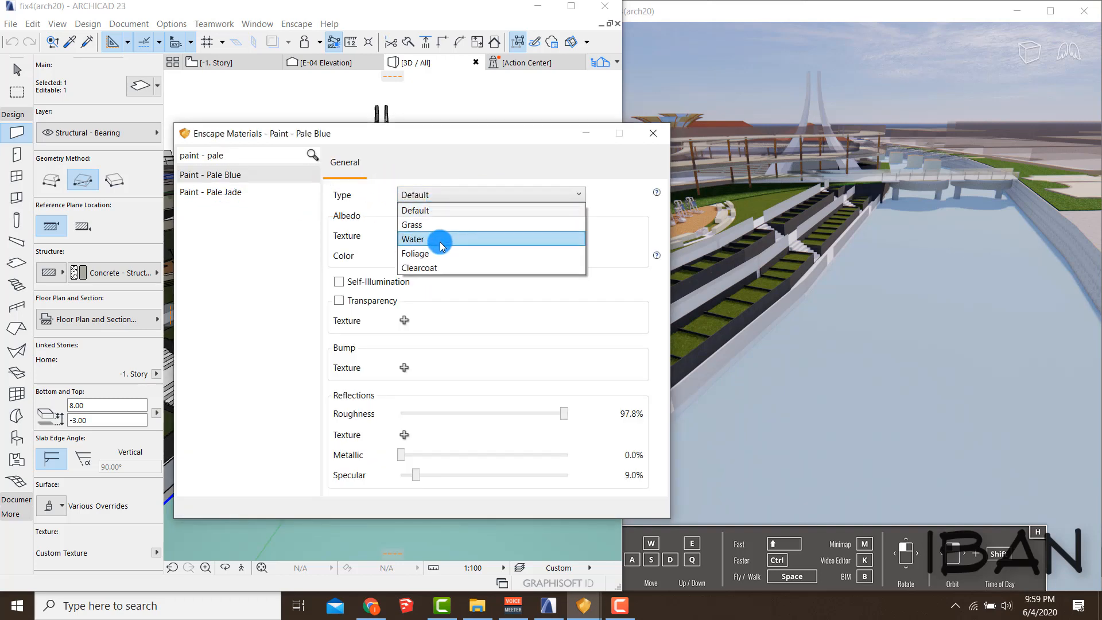
click(440, 241)
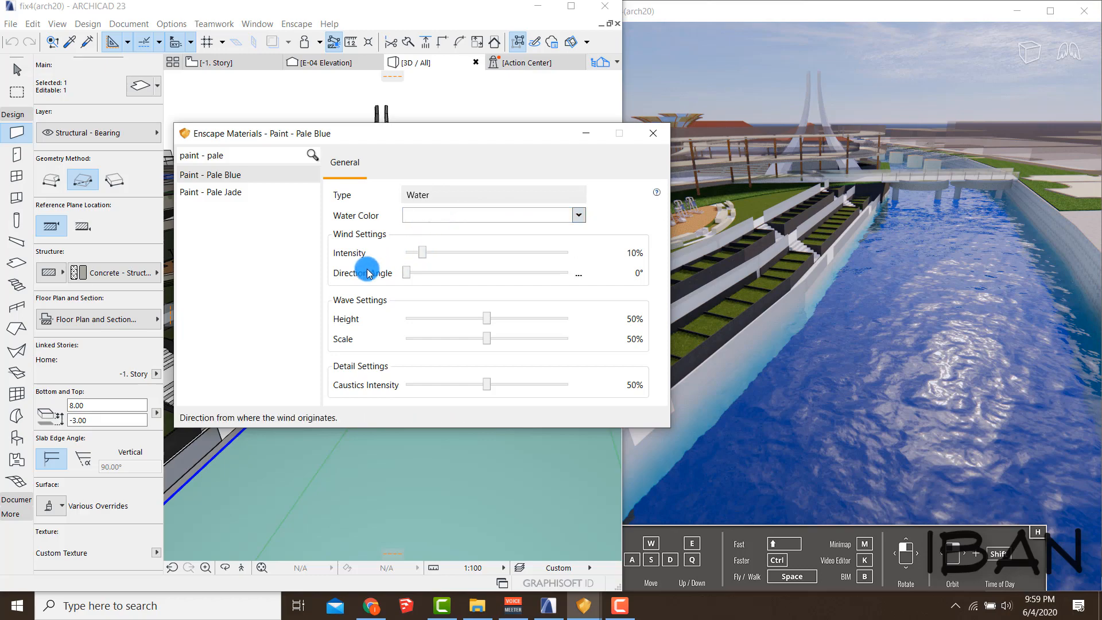
Step: Set the water's wind intensity to 8% and direction angle to 32°, and reduce its wave and caustics settings
mouse_move(422, 253)
mouse_down()
mouse_move(472, 251)
mouse_move(420, 253)
mouse_up()
mouse_move(407, 273)
mouse_down()
mouse_move(445, 274)
mouse_move(421, 273)
mouse_up()
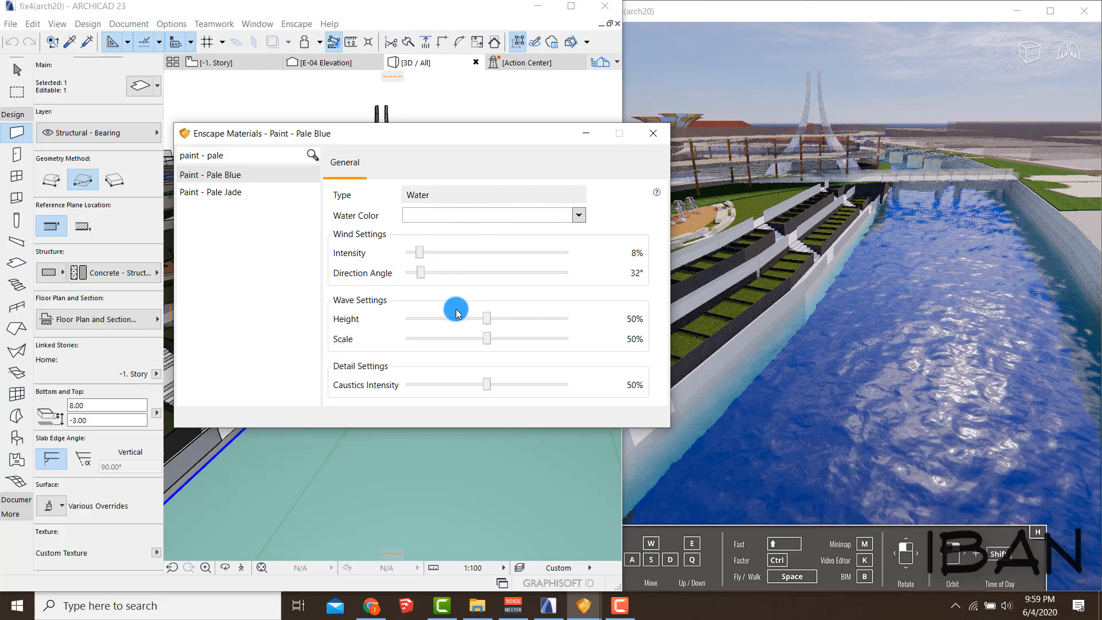
drag(496, 323, 432, 340)
drag(487, 384, 426, 384)
click(386, 325)
Step: Examine the grass in the riverside planters up close in both synchronized views
scroll(402, 333, down, 4)
middle_drag(404, 335, 364, 353)
click(13, 73)
scroll(248, 442, up, 6)
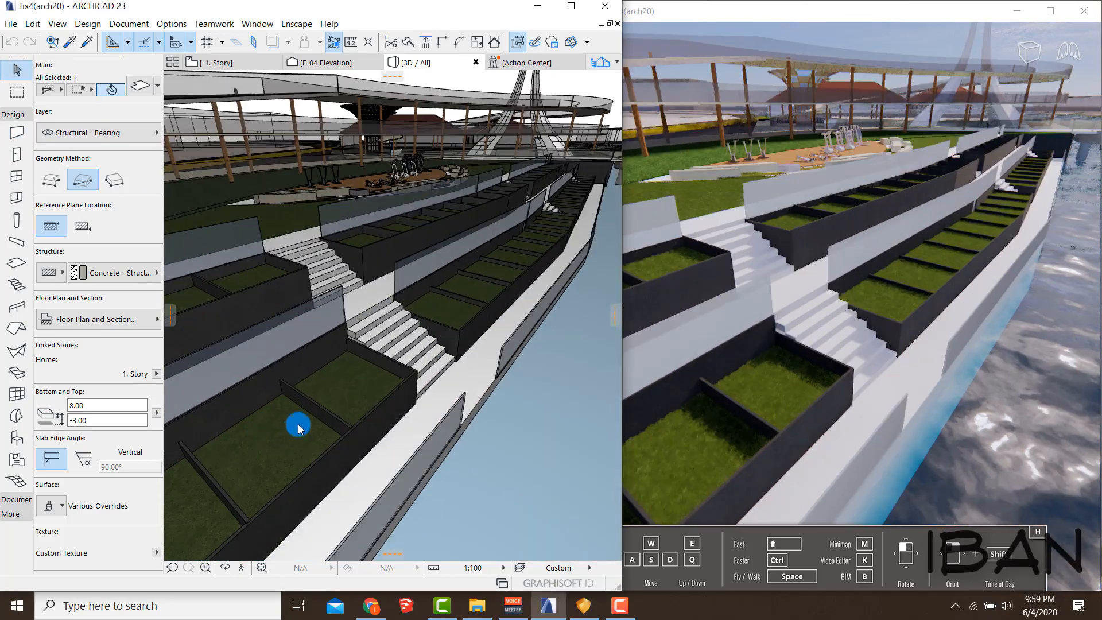
scroll(298, 425, up, 3)
mouse_move(307, 420)
middle_down()
mouse_move(348, 417)
mouse_move(289, 418)
middle_up()
scroll(293, 309, up, 5)
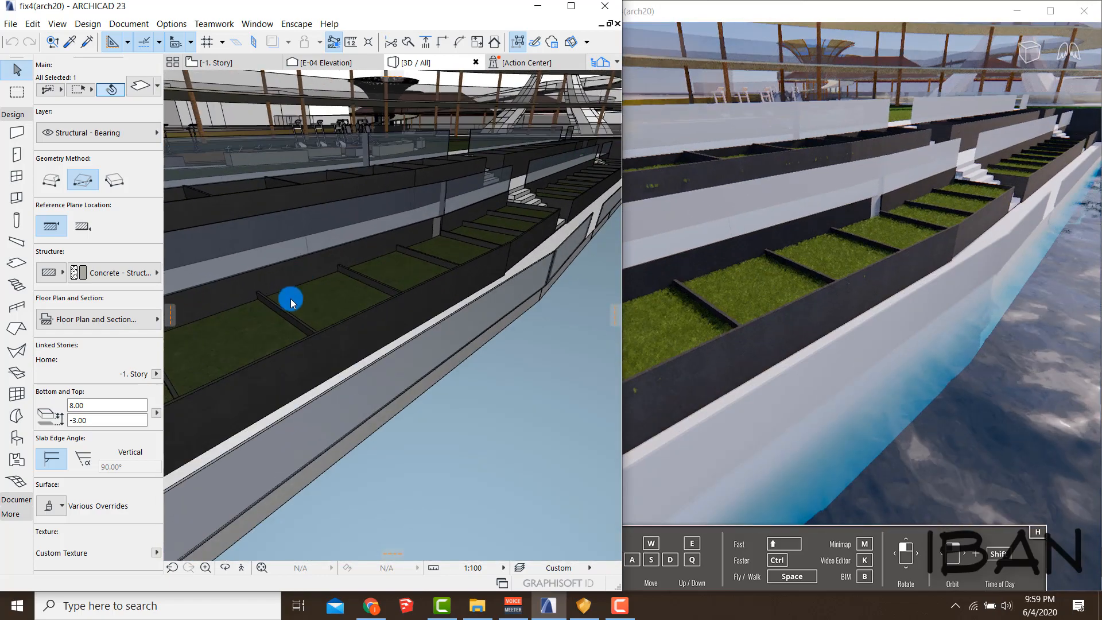
middle_drag(322, 286, 428, 244)
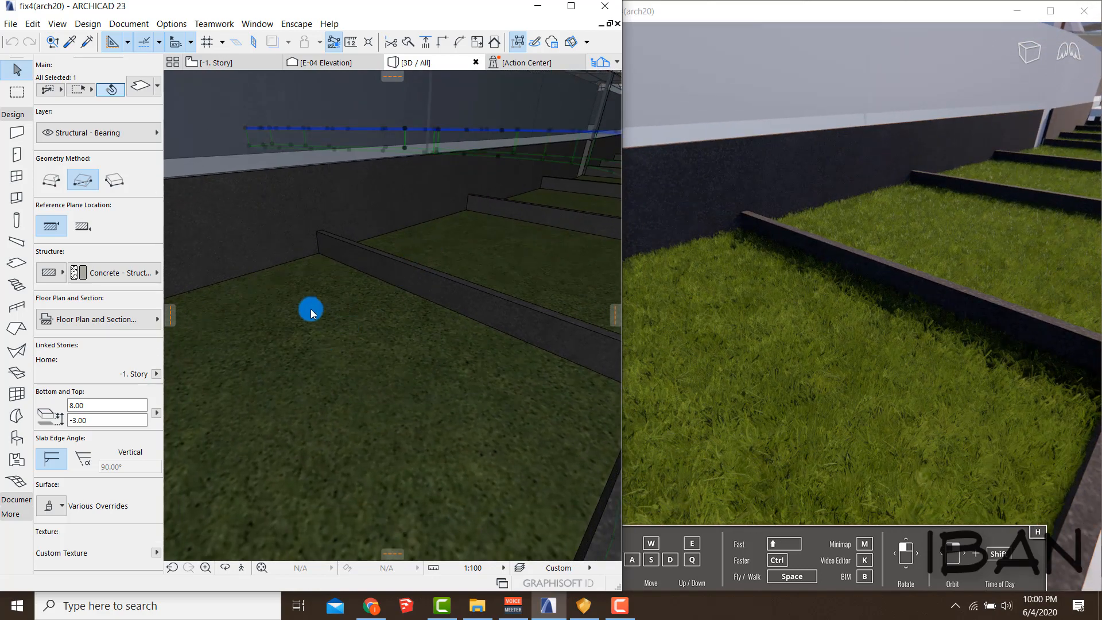
Step: Select the planter's grass slab and check its surface material in the surface list
click(16, 70)
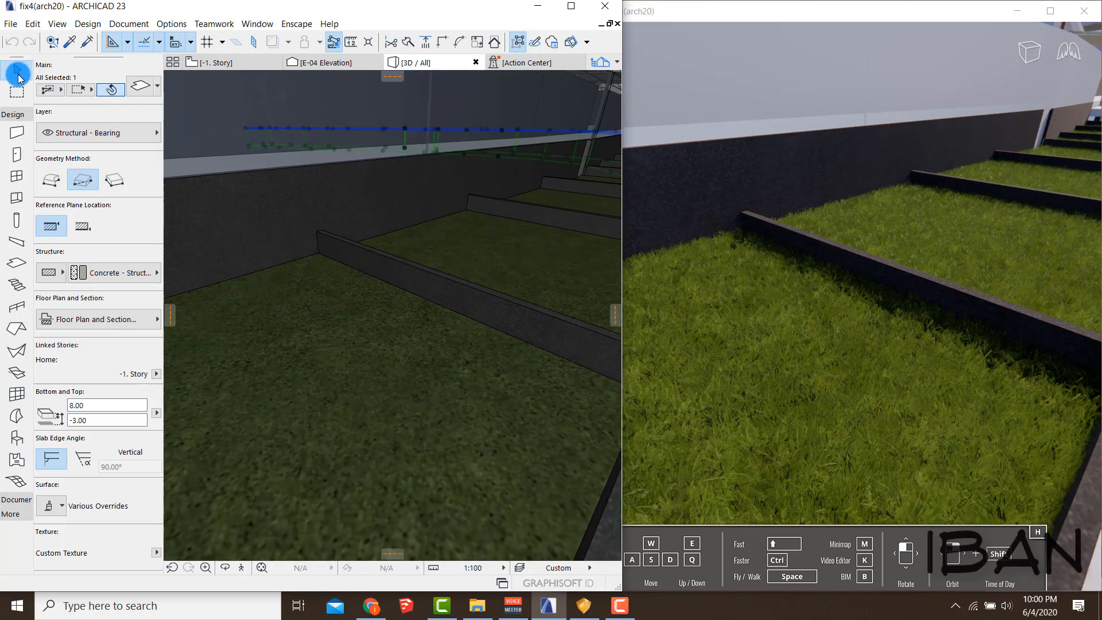
click(386, 363)
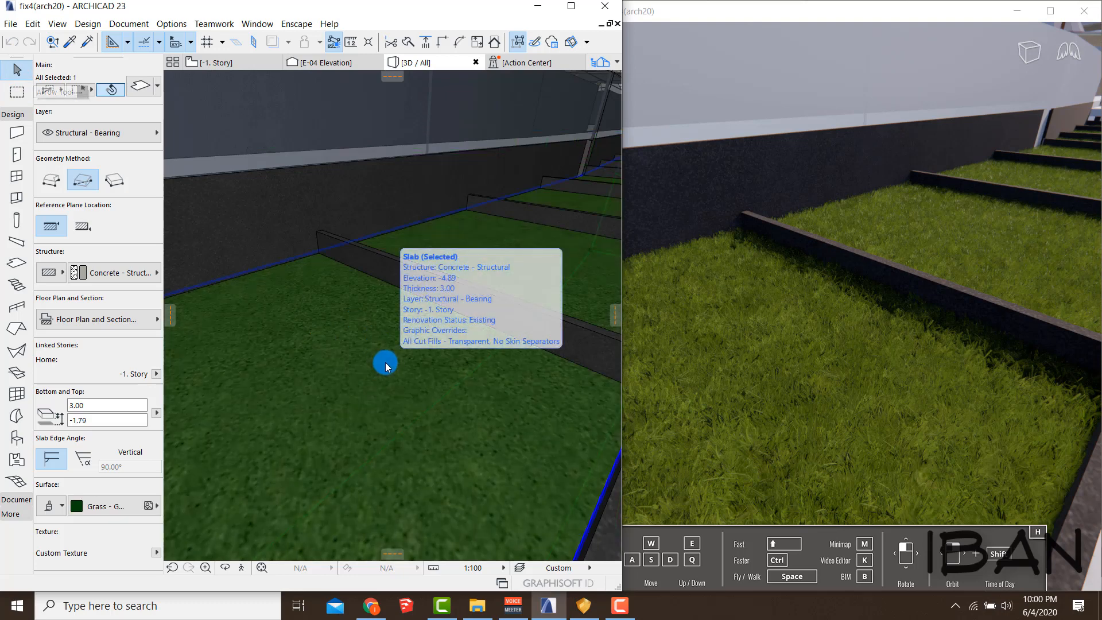
click(109, 507)
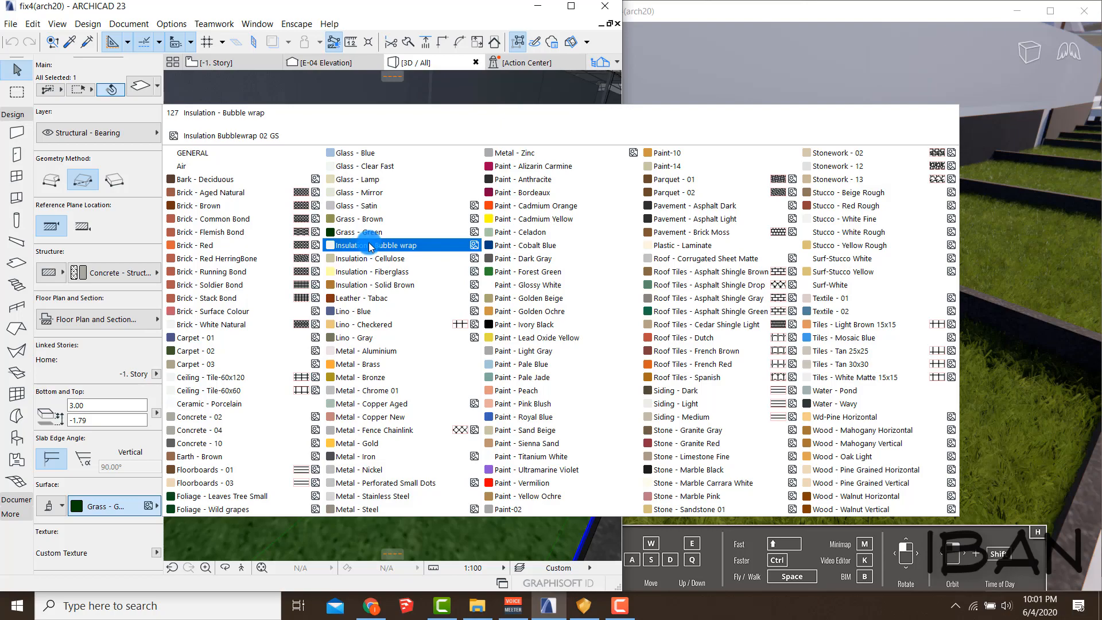
click(369, 243)
Step: Deselect the grass slab and examine the planter terraces and the river's water from farther away
scroll(373, 350, down, 5)
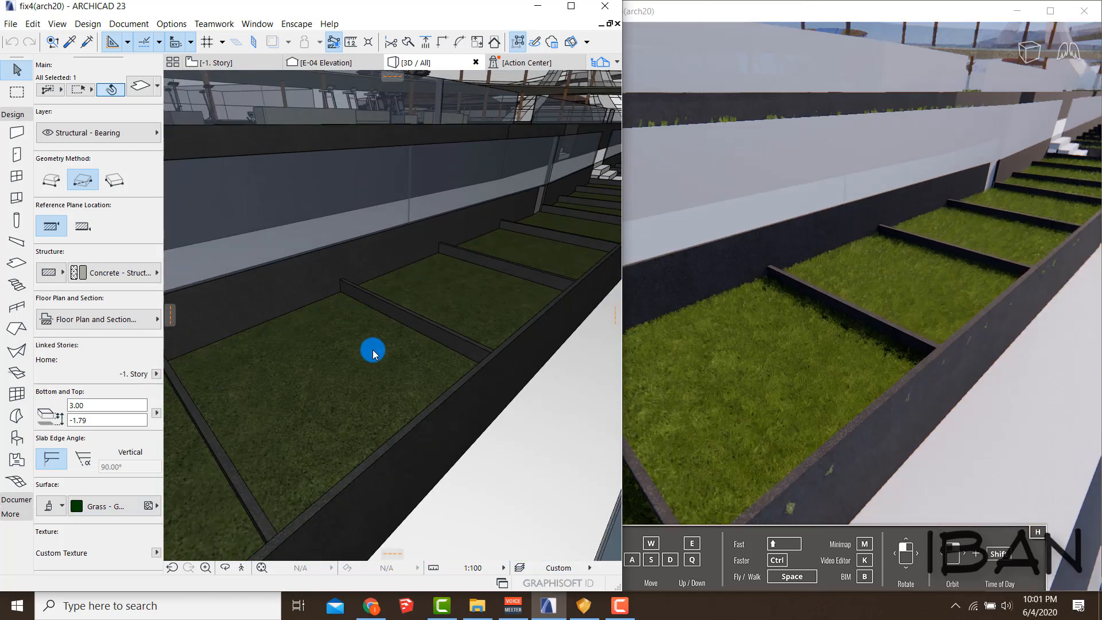
scroll(371, 345, down, 3)
scroll(463, 350, down, 2)
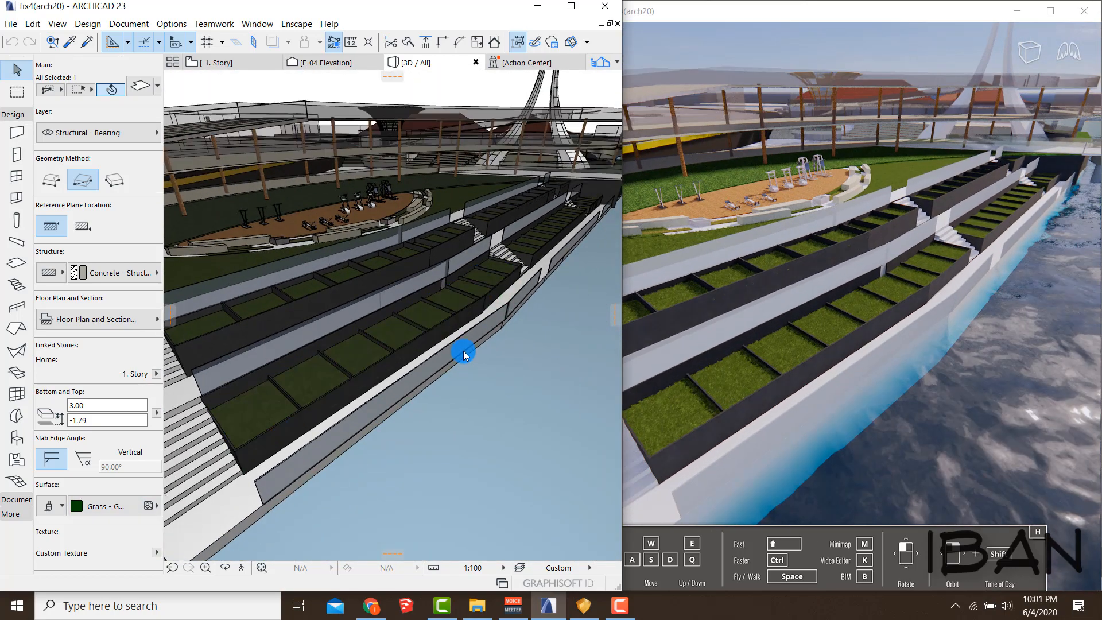
scroll(501, 389, down, 2)
scroll(502, 399, down, 3)
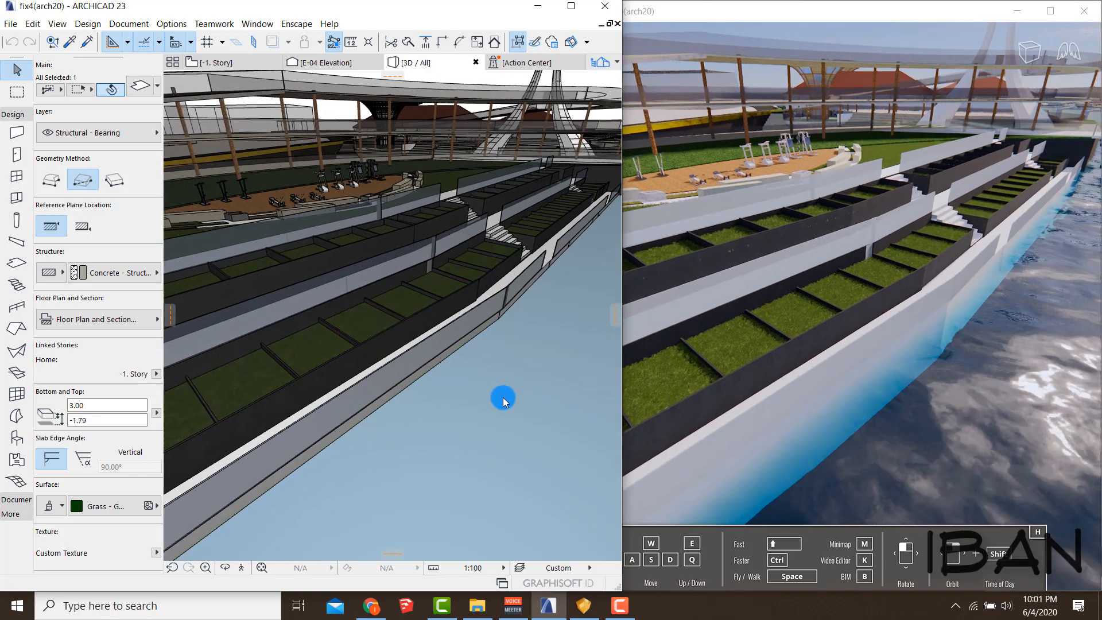
click(453, 386)
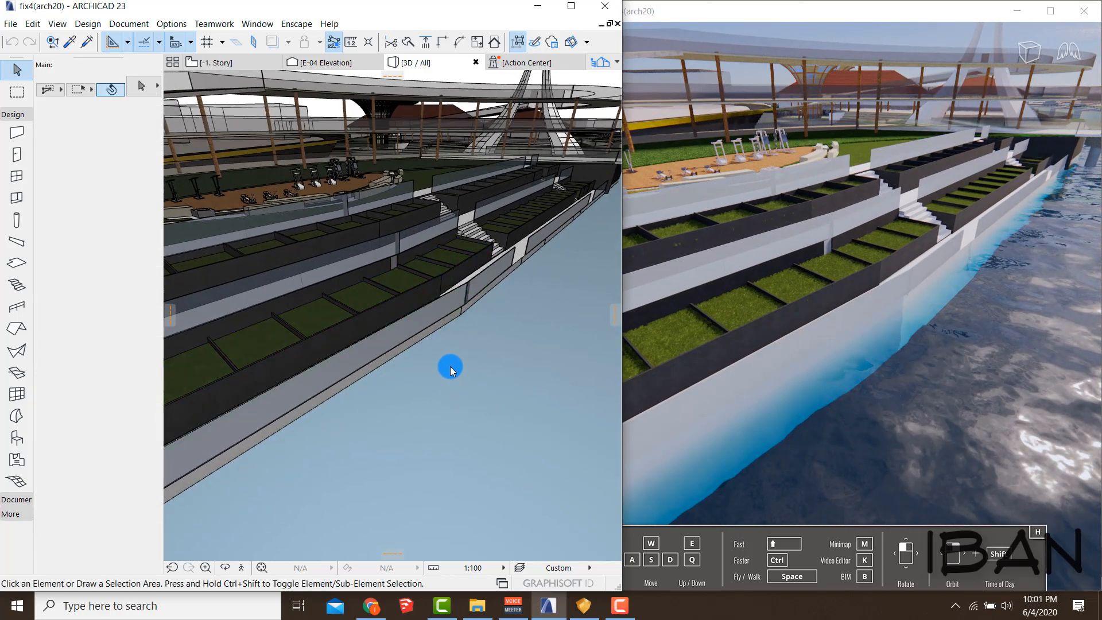
scroll(448, 359, down, 4)
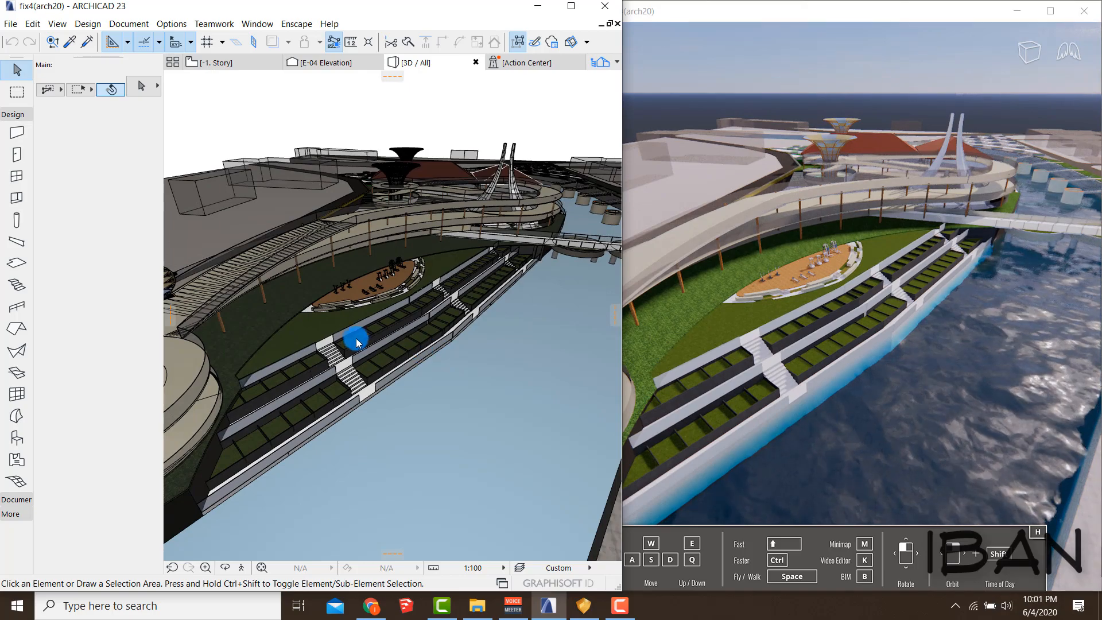
Step: Select the wooden bench slab nearest the concrete steps in the curved seating area
scroll(464, 339, up, 3)
shift+middle_drag(466, 340, 531, 340)
middle_drag(301, 329, 447, 356)
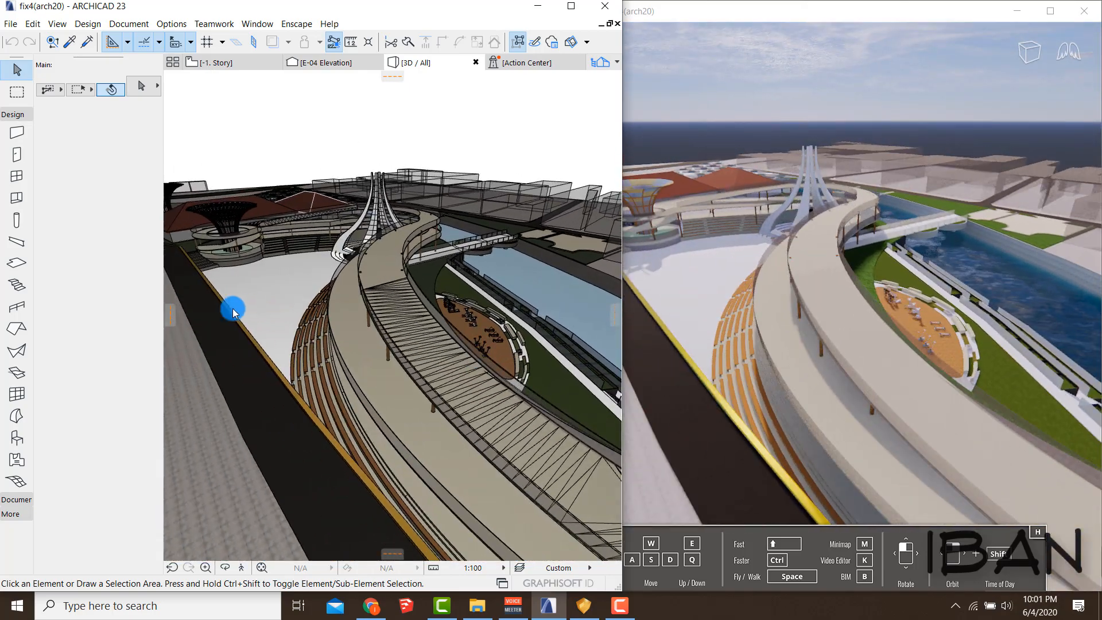
middle_drag(234, 311, 287, 311)
scroll(399, 338, up, 8)
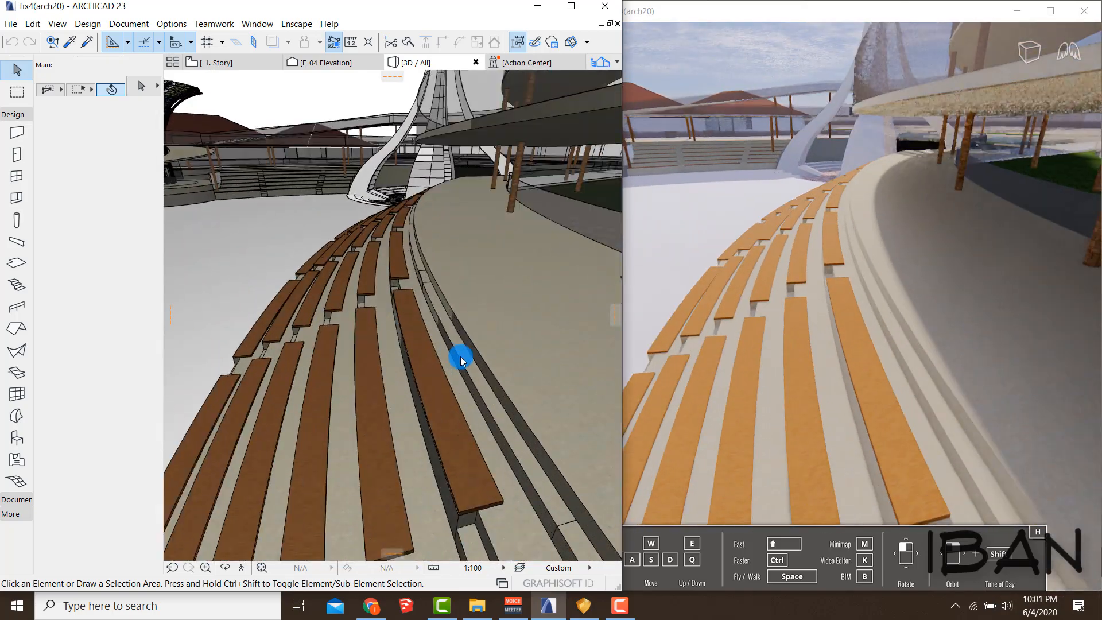
scroll(433, 353, up, 4)
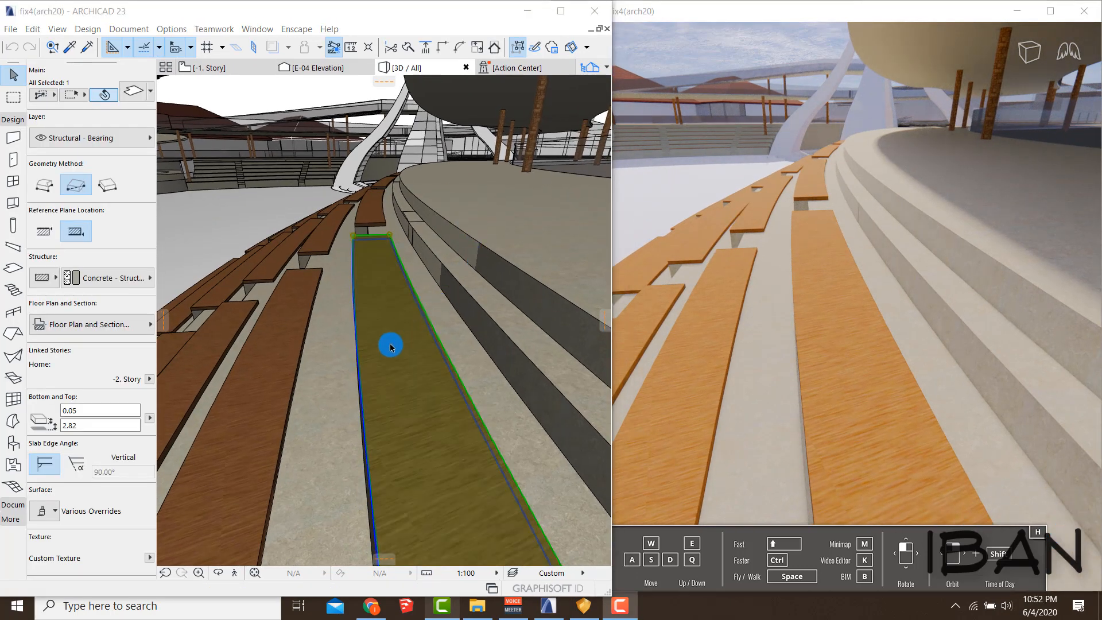
Step: Check which override surfaces are assigned to the selected wooden bench slab
scroll(391, 347, up, 2)
scroll(391, 347, up, 1)
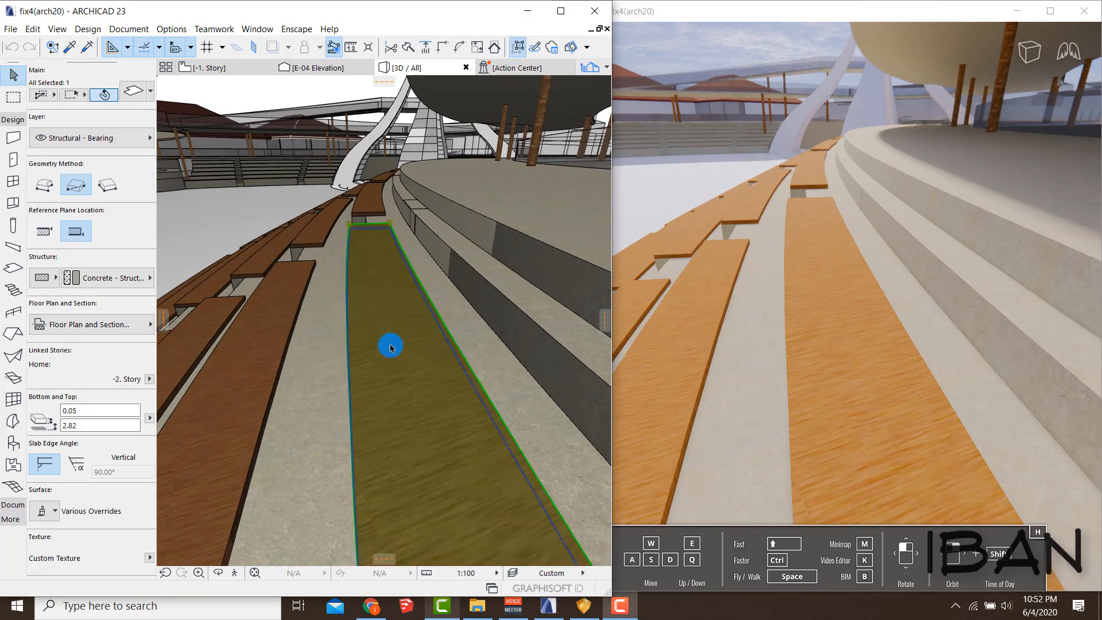
scroll(389, 362, up, 2)
scroll(384, 374, down, 2)
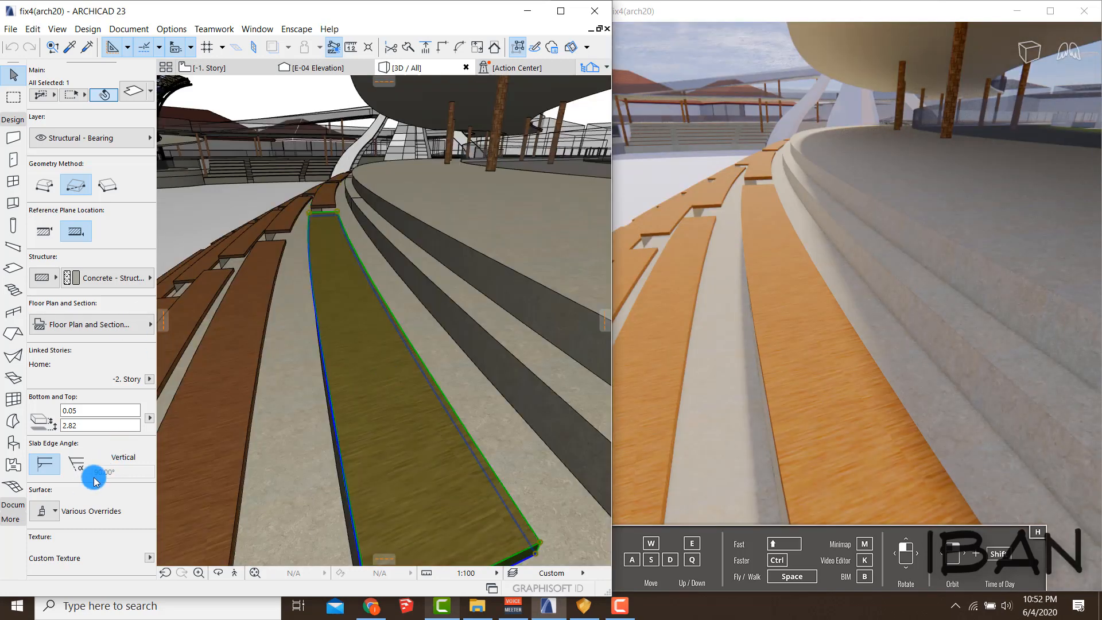
click(46, 510)
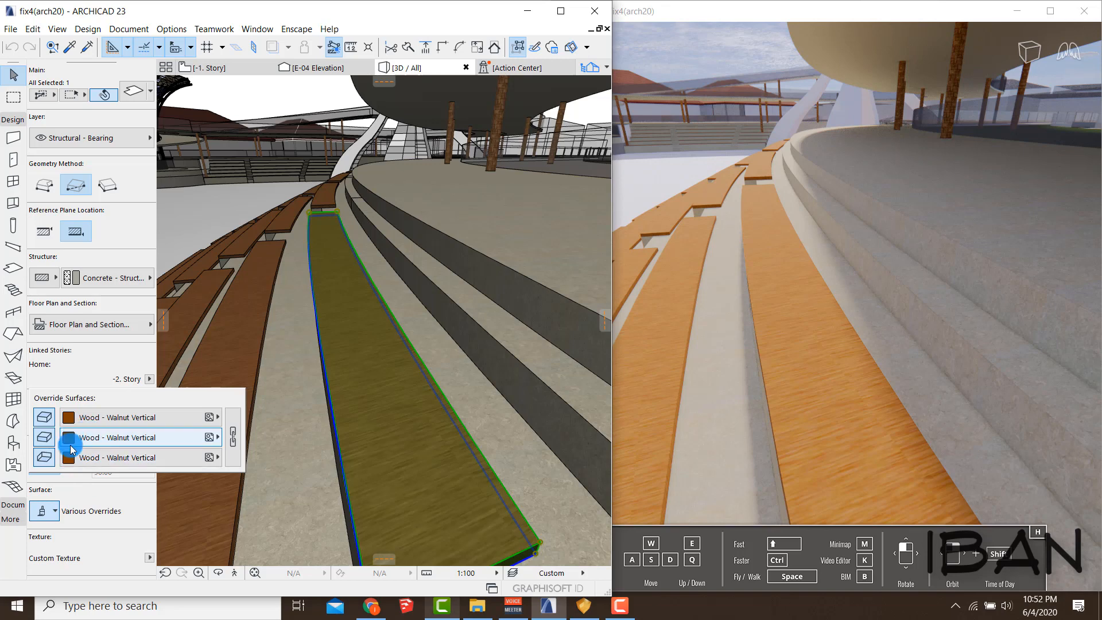
Step: Open the Surfaces attribute settings and choose the Wood - Walnut Vertical surface for editing
click(174, 29)
mouse_move(178, 46)
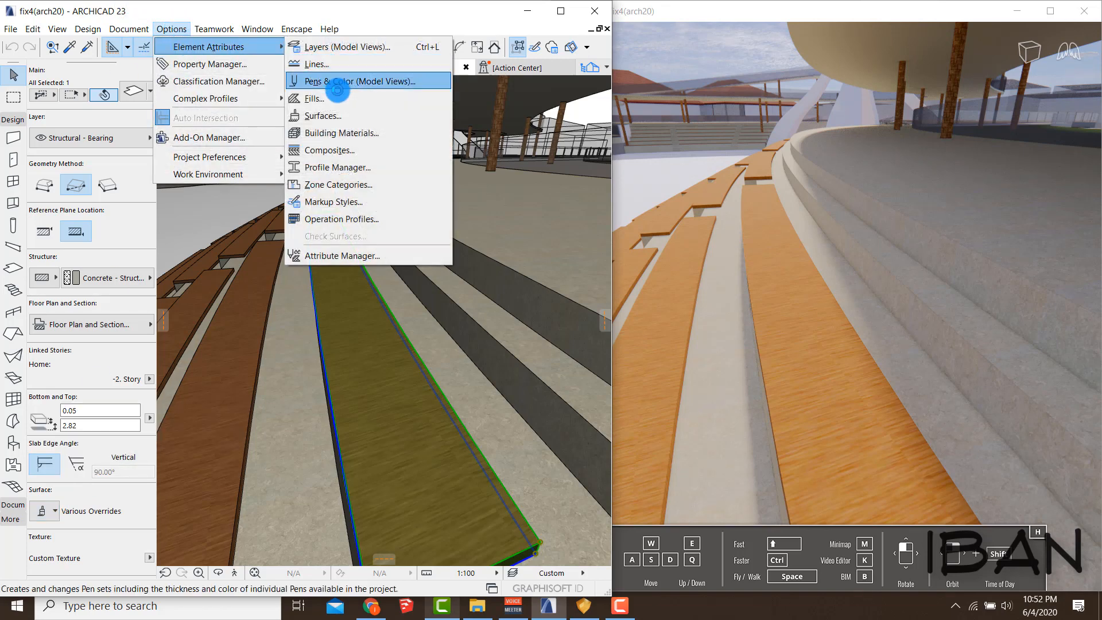
click(338, 113)
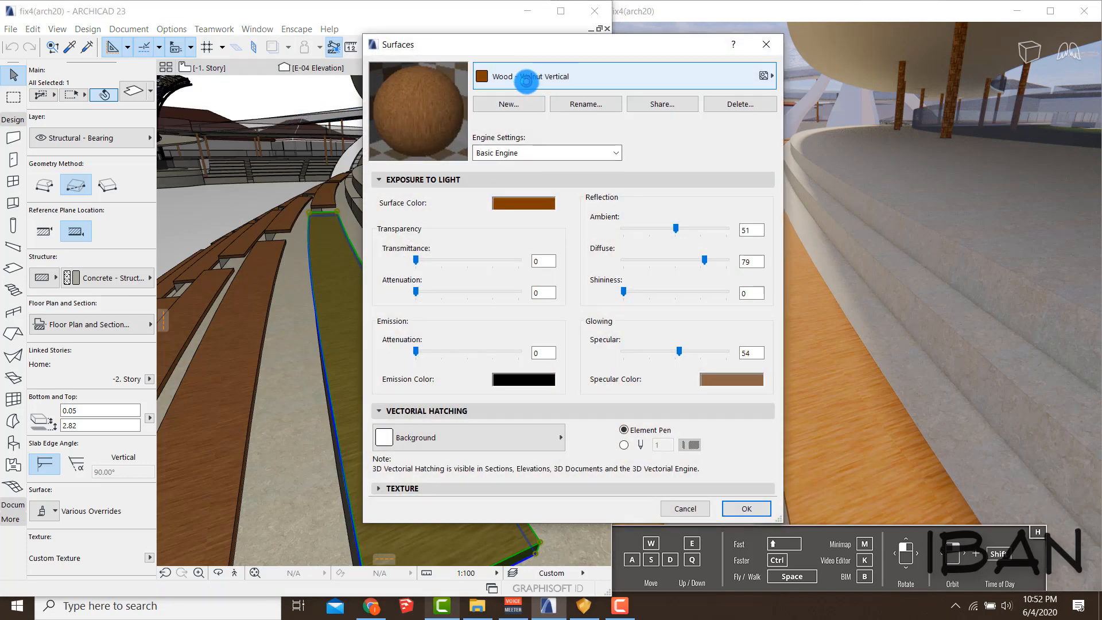
click(525, 81)
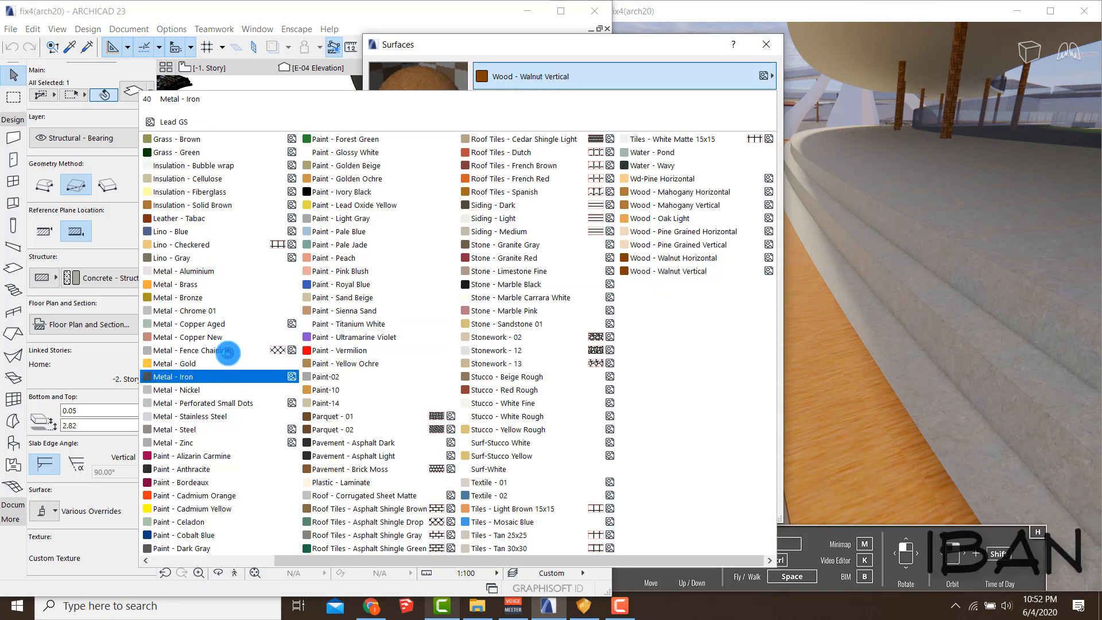
click(701, 271)
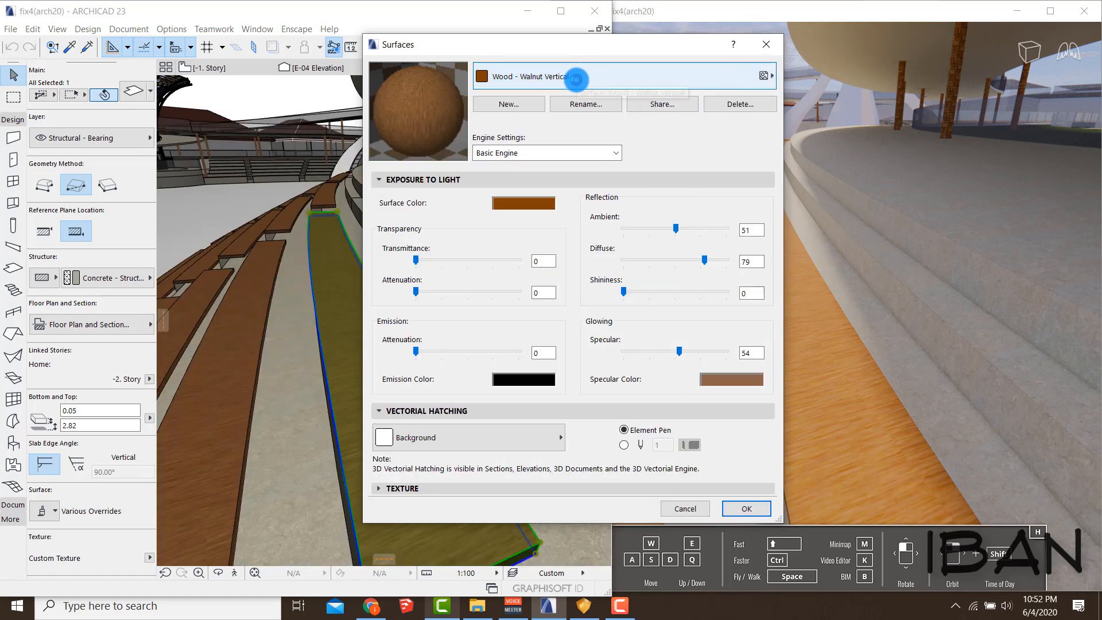
Step: Browse for a replacement texture image for the Wood - Walnut Vertical surface and choose WoodFlooringMahoganyAfricanSanded001_COL_3K
click(438, 179)
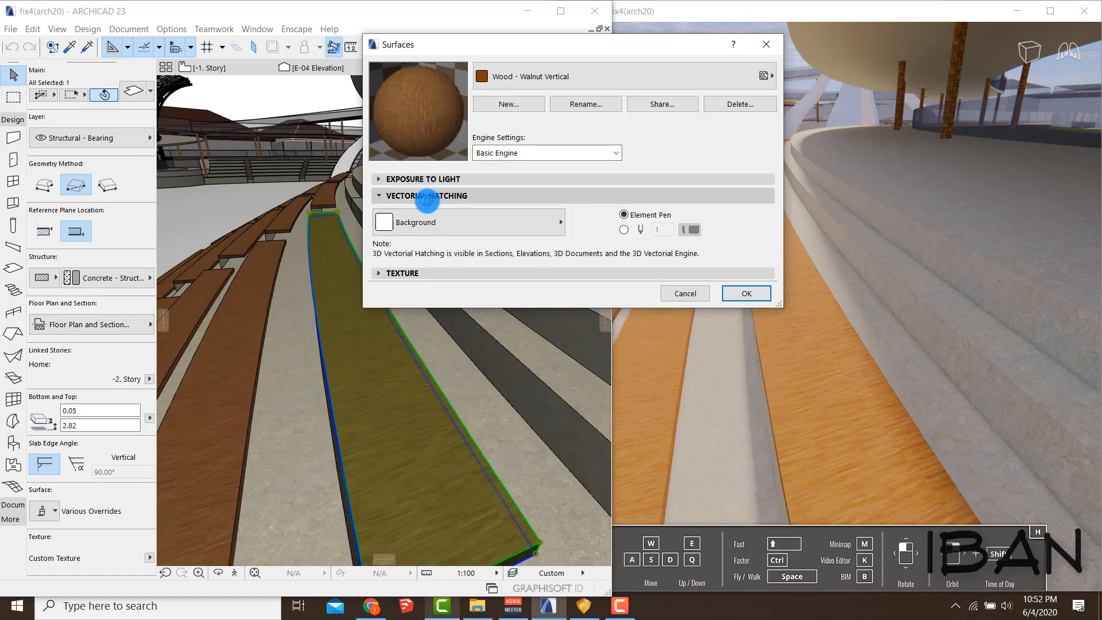
click(406, 273)
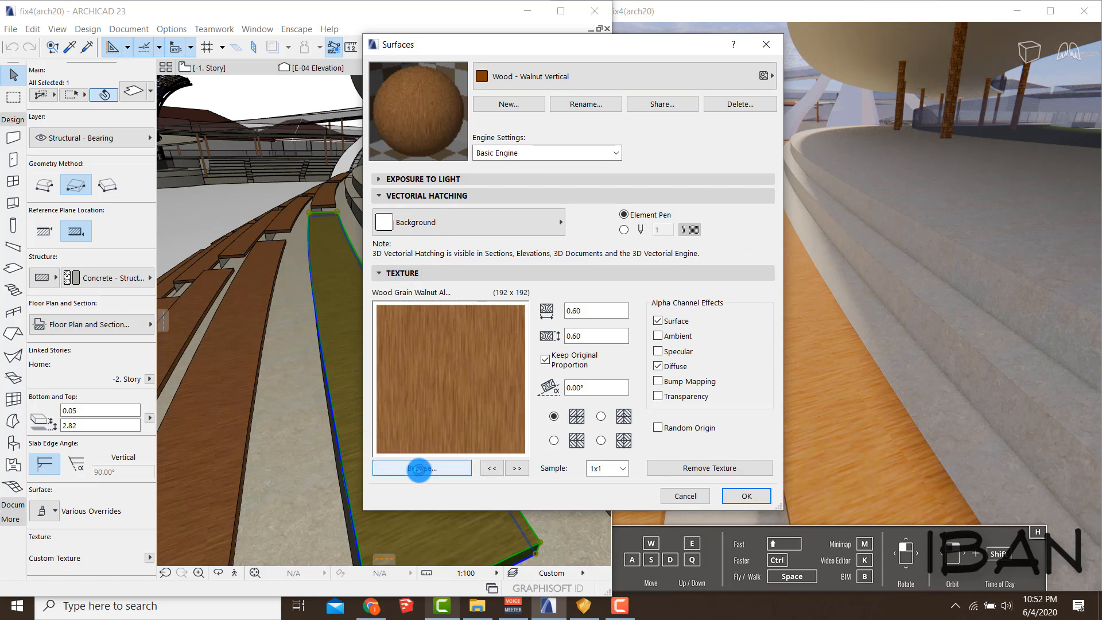
click(419, 470)
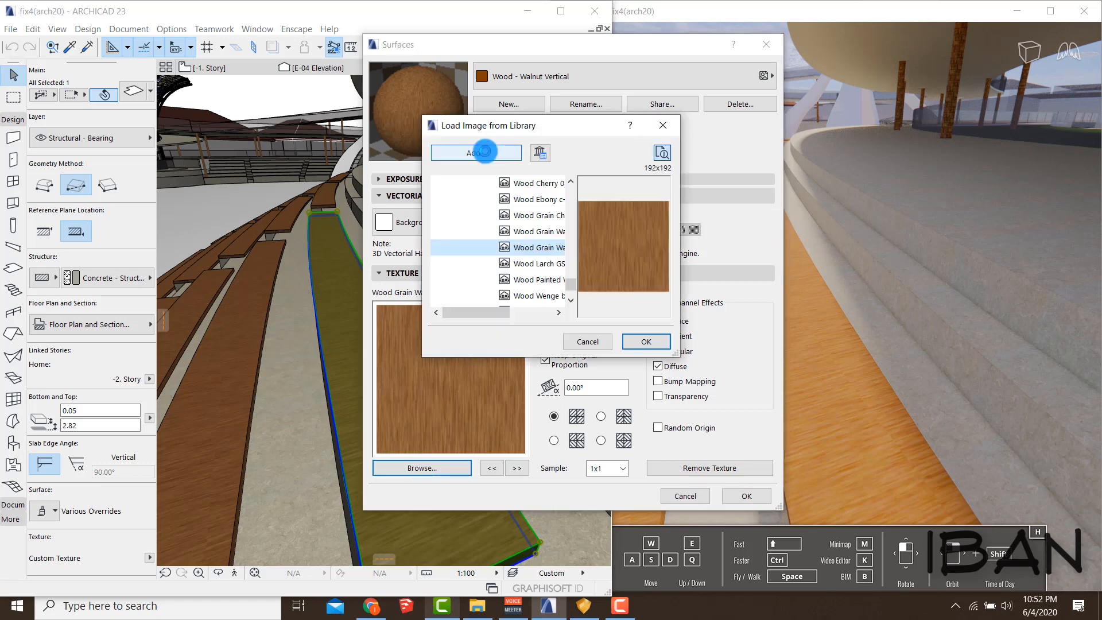
click(485, 151)
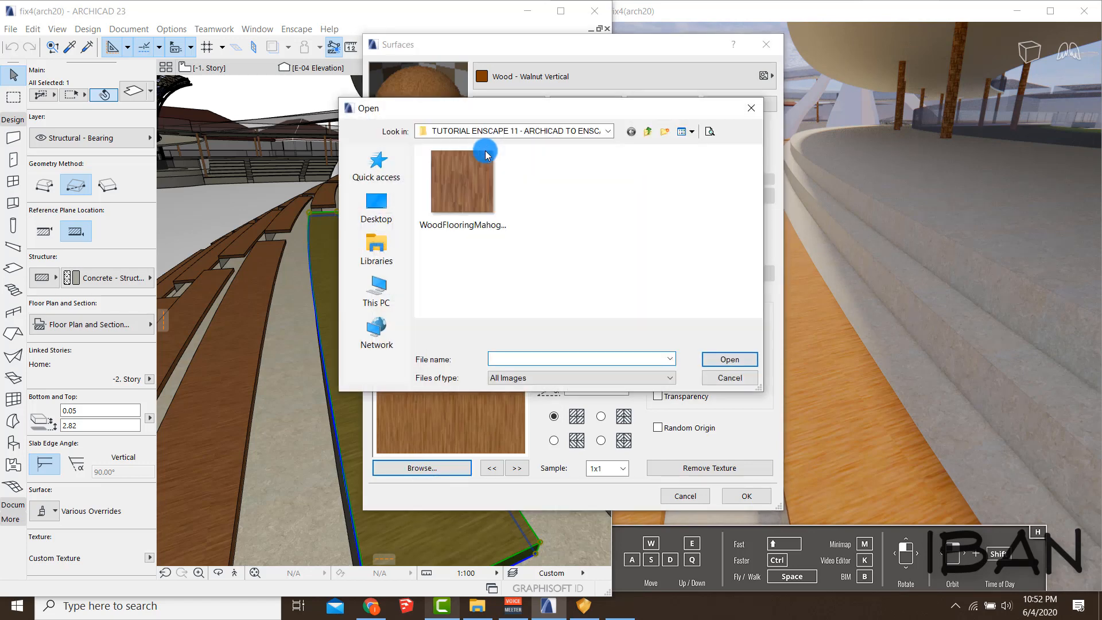
click(477, 189)
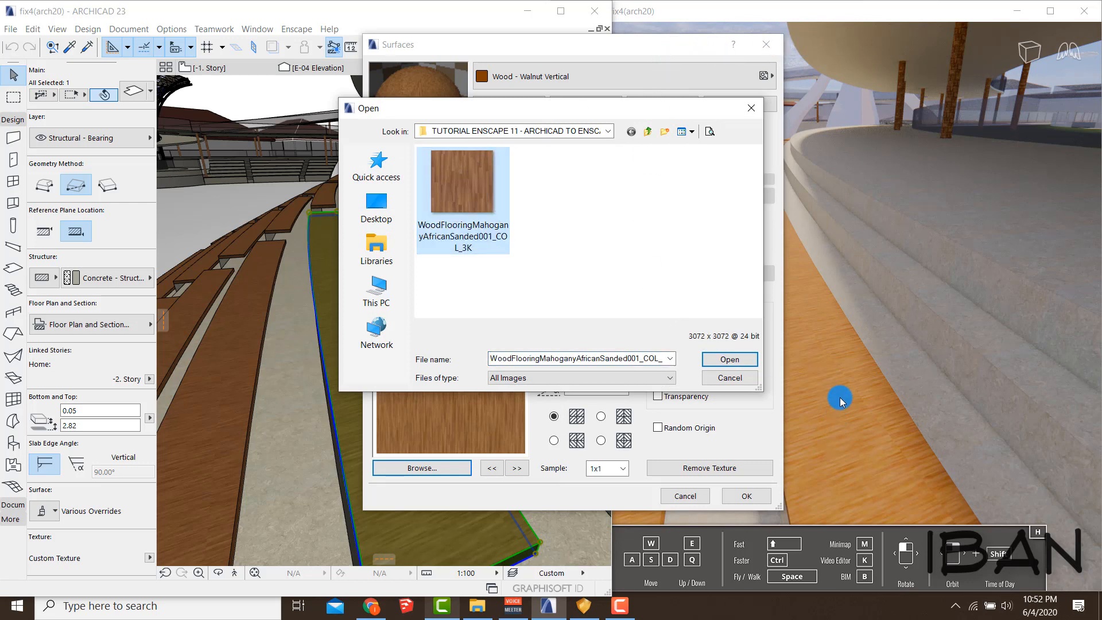
drag(807, 485, 907, 459)
drag(792, 459, 893, 434)
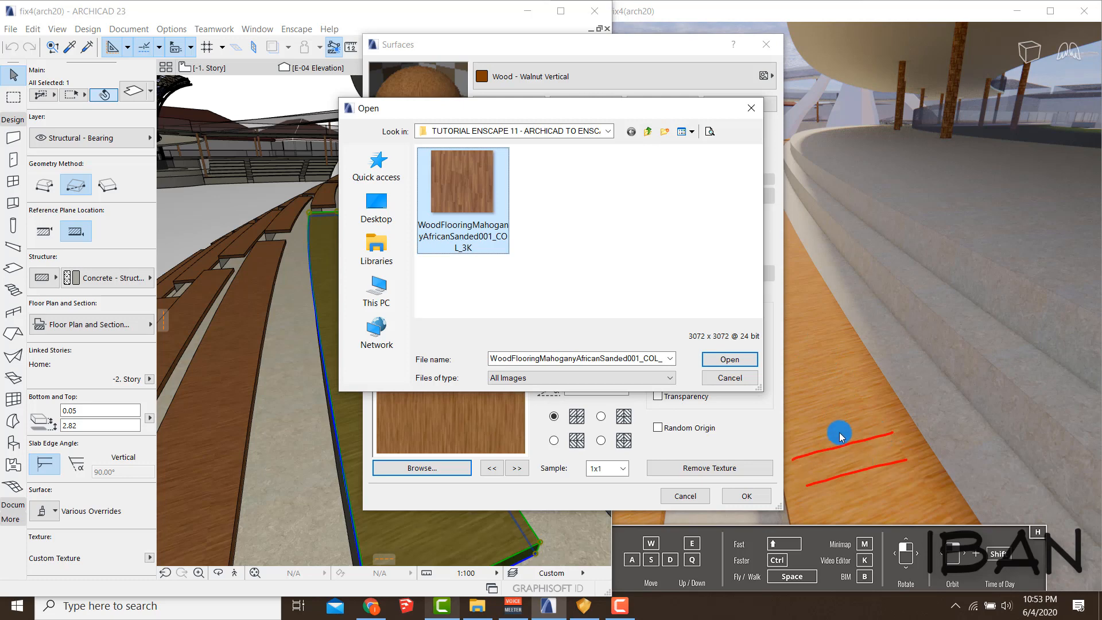
drag(808, 429, 920, 398)
drag(817, 387, 860, 373)
drag(808, 369, 843, 364)
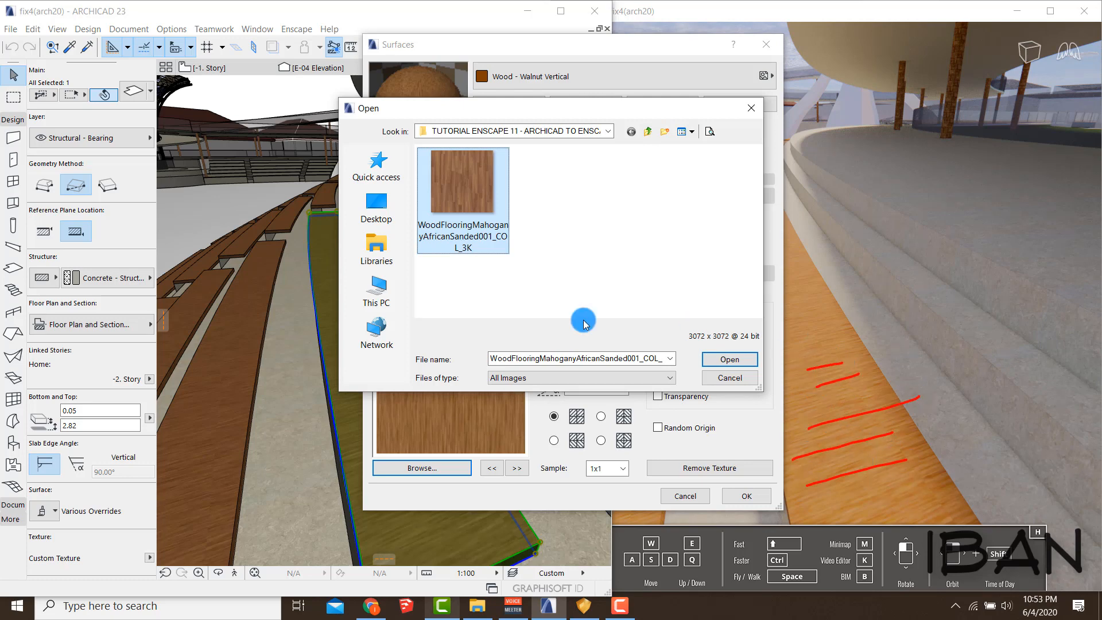
Step: Load the chosen mahogany flooring image into the embedded library and apply it as the surface's texture
click(735, 360)
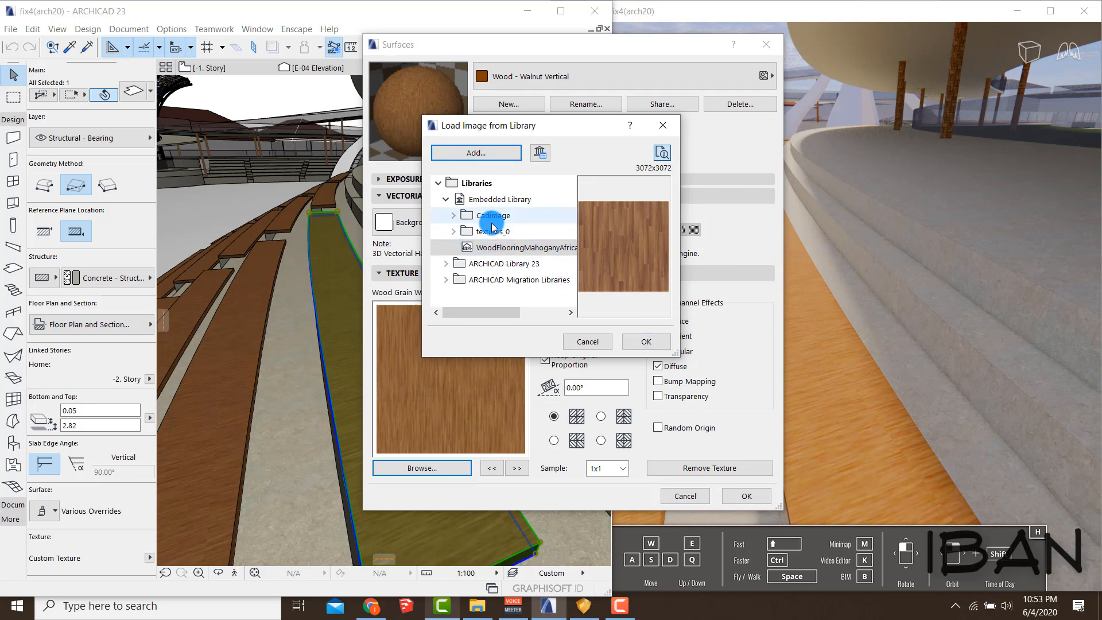
click(647, 343)
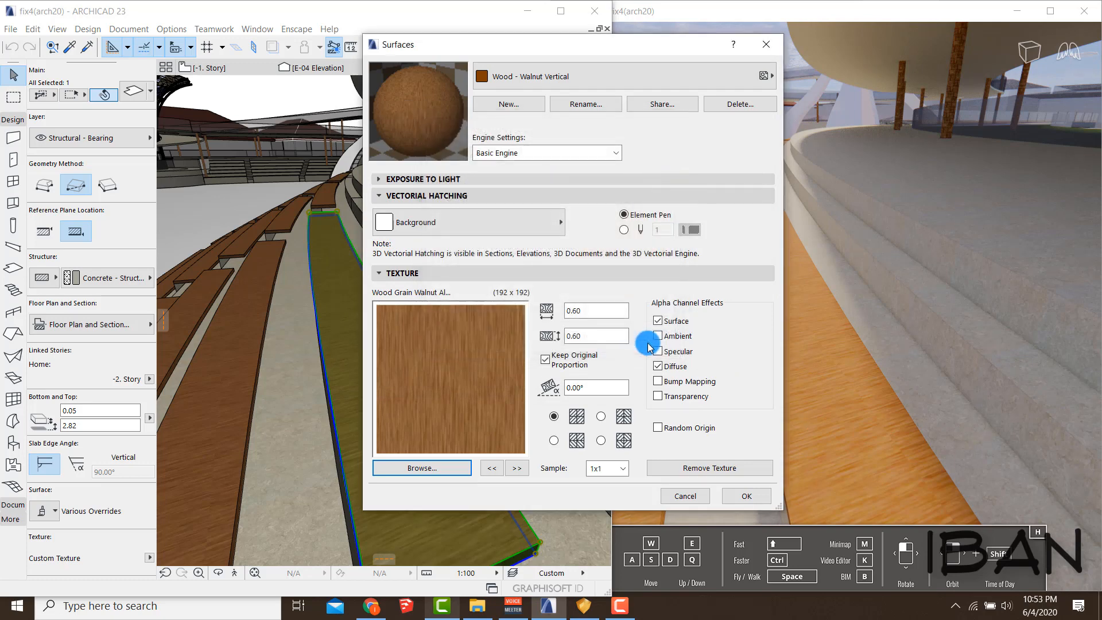
drag(600, 49, 544, 50)
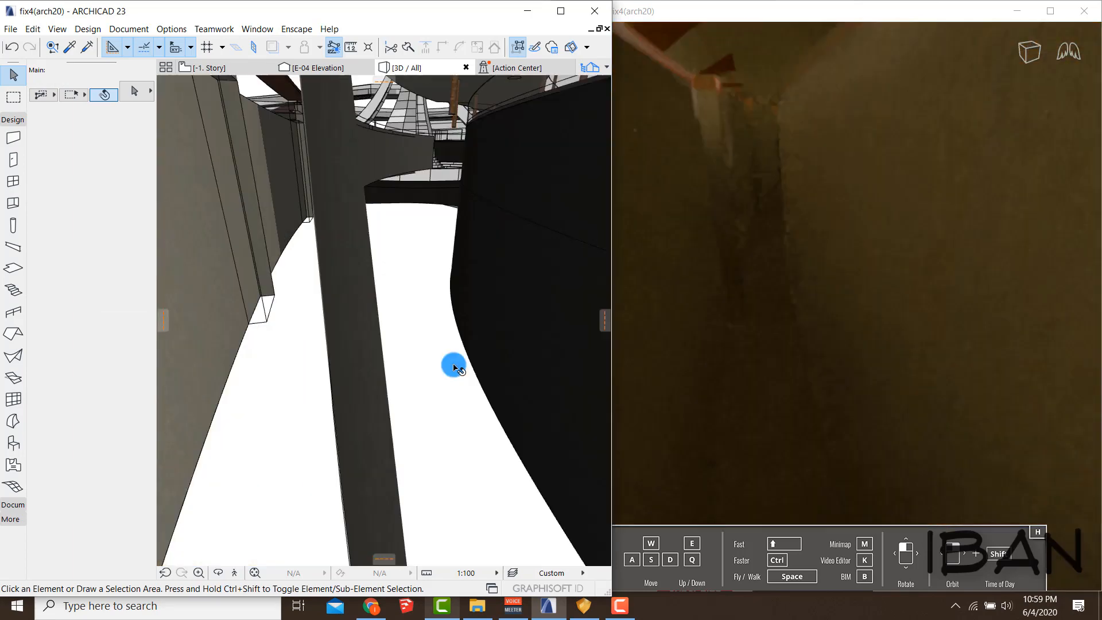
Step: Examine the mahogany texture on the curved benches from close up and from farther away in the synchronized views
scroll(456, 365, up, 3)
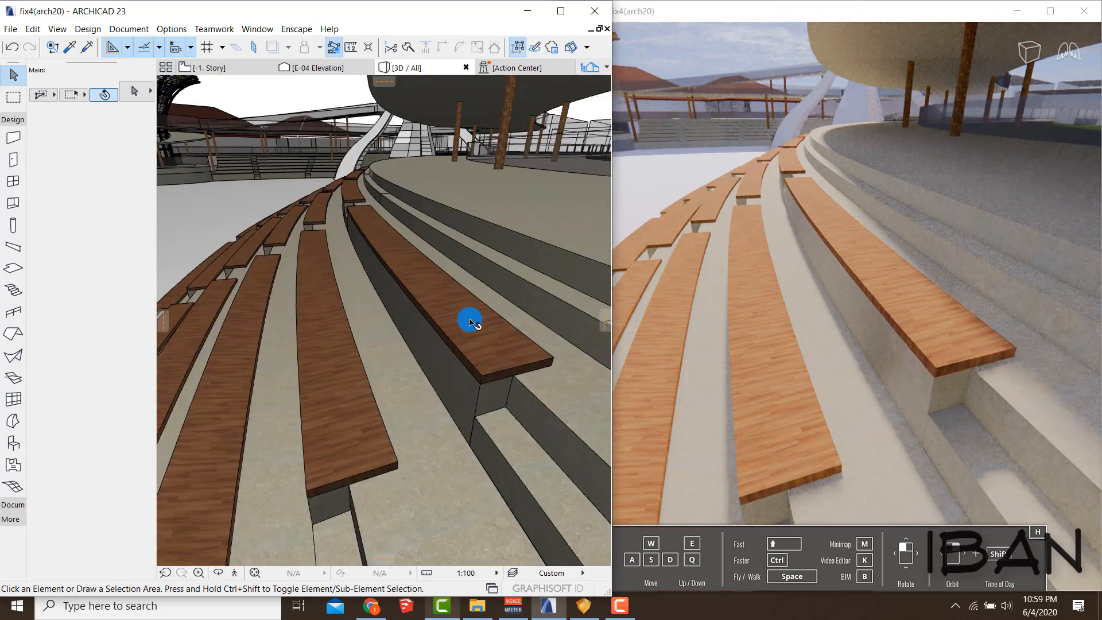
scroll(468, 317, up, 5)
scroll(501, 342, down, 3)
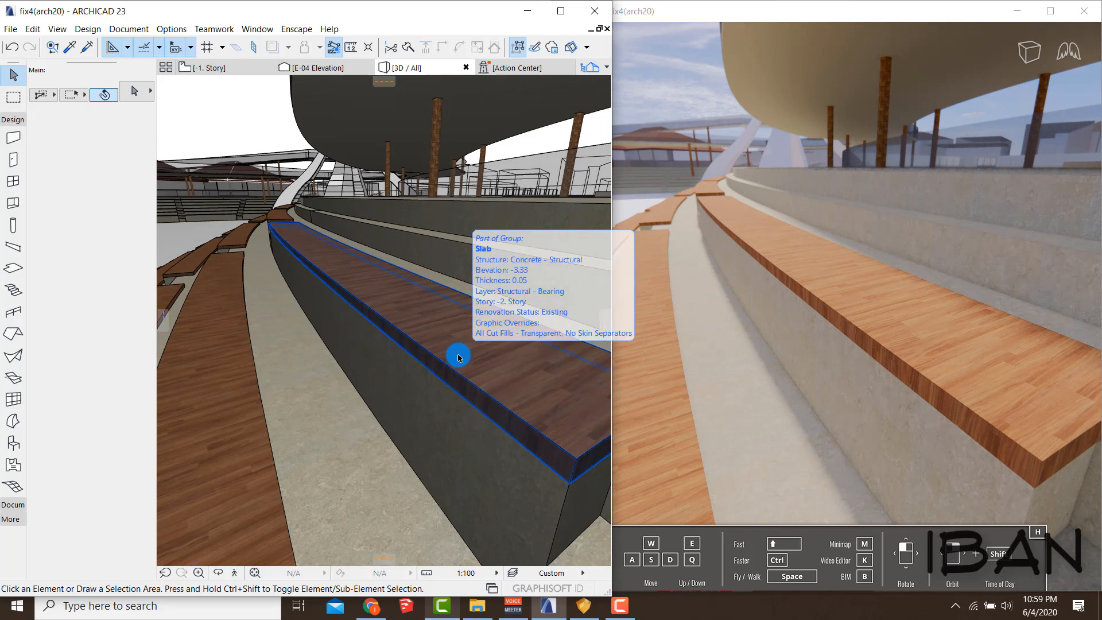
click(236, 130)
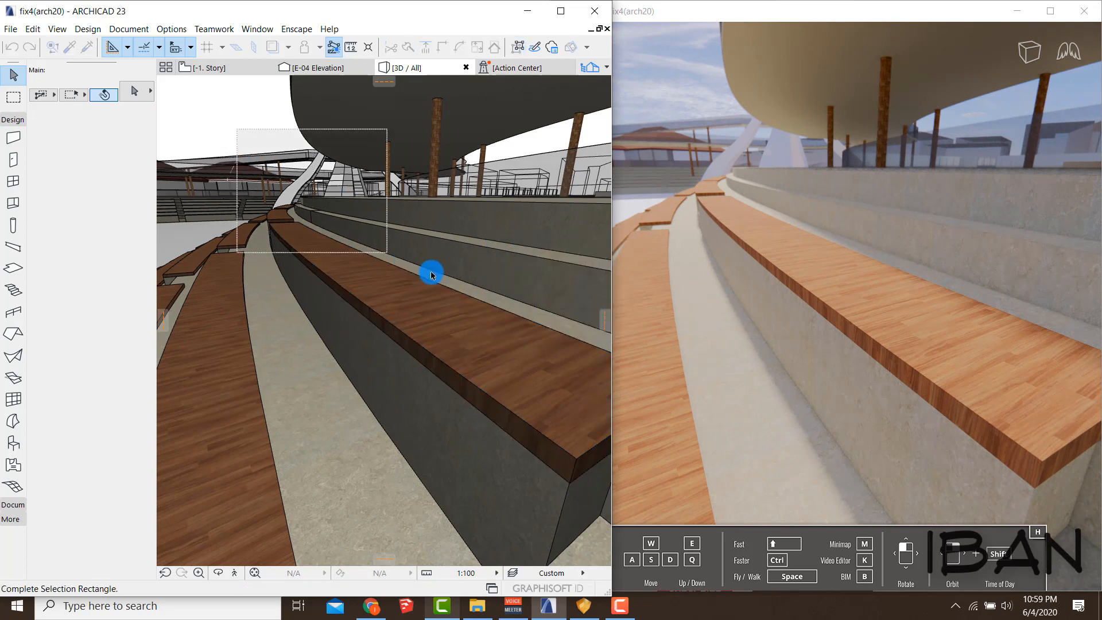
click(228, 112)
middle_drag(370, 259, 362, 378)
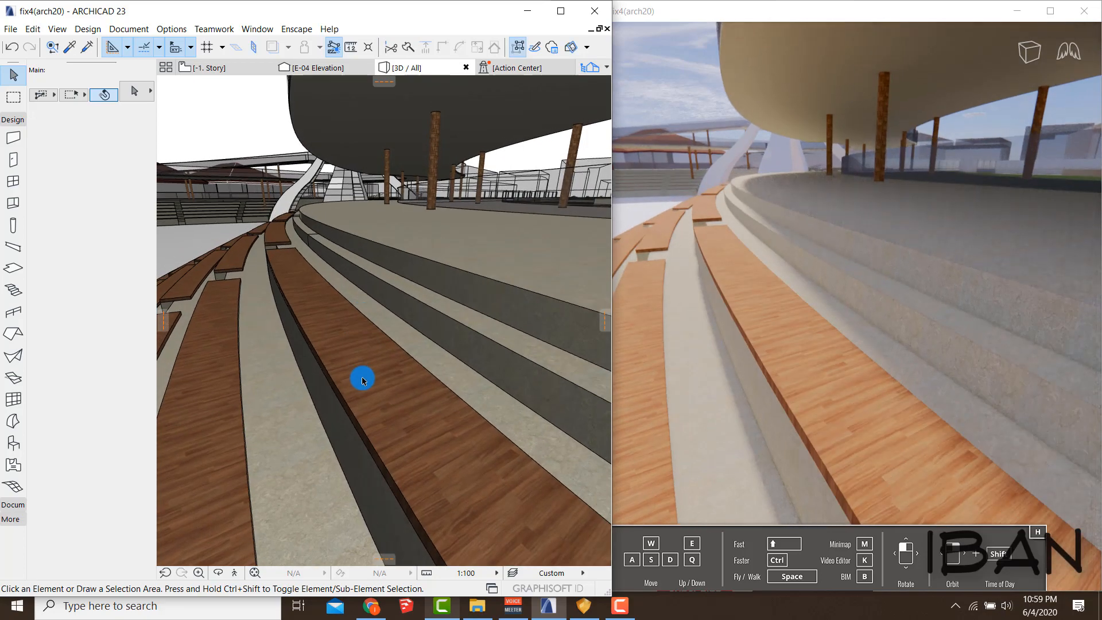
scroll(362, 379, down, 2)
scroll(334, 335, down, 5)
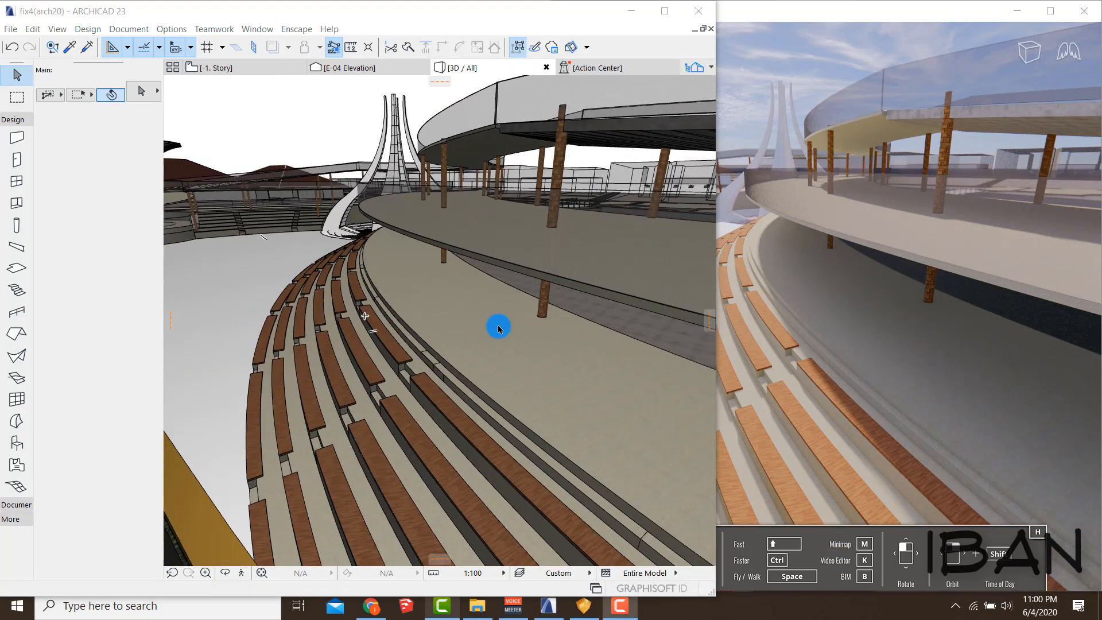
Step: Check which surface is assigned to the large ground-floor walkway slab
scroll(499, 327, up, 2)
shift+middle_drag(480, 327, 367, 332)
click(99, 512)
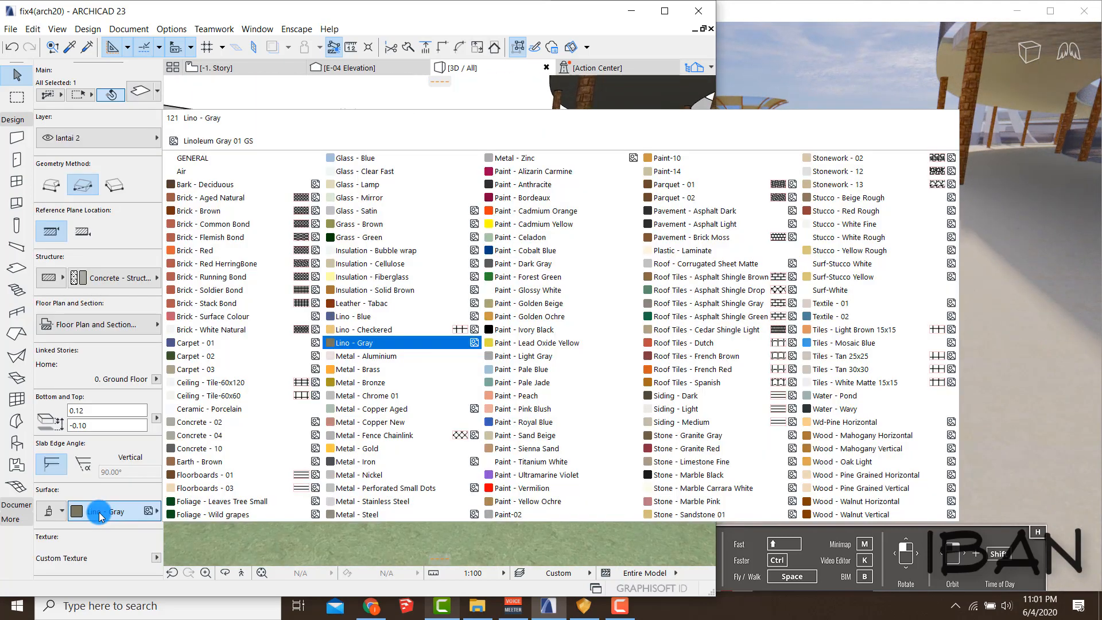
click(125, 455)
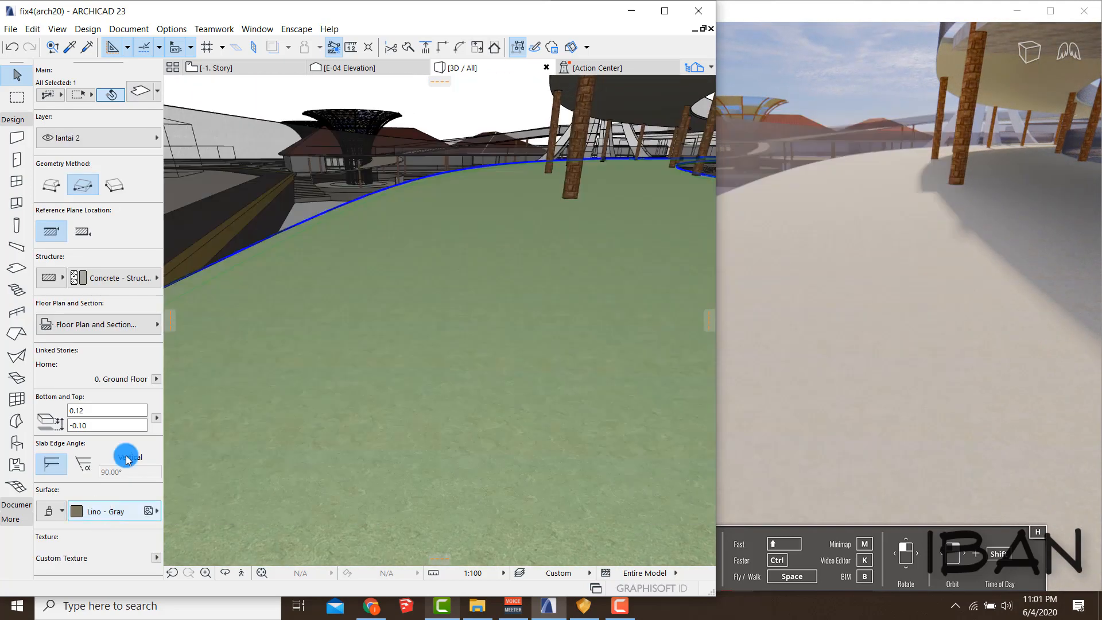
Step: Find the Lino - Gray material in Enscape Materials by searching for "lino" and inspect its albedo image settings
click(297, 28)
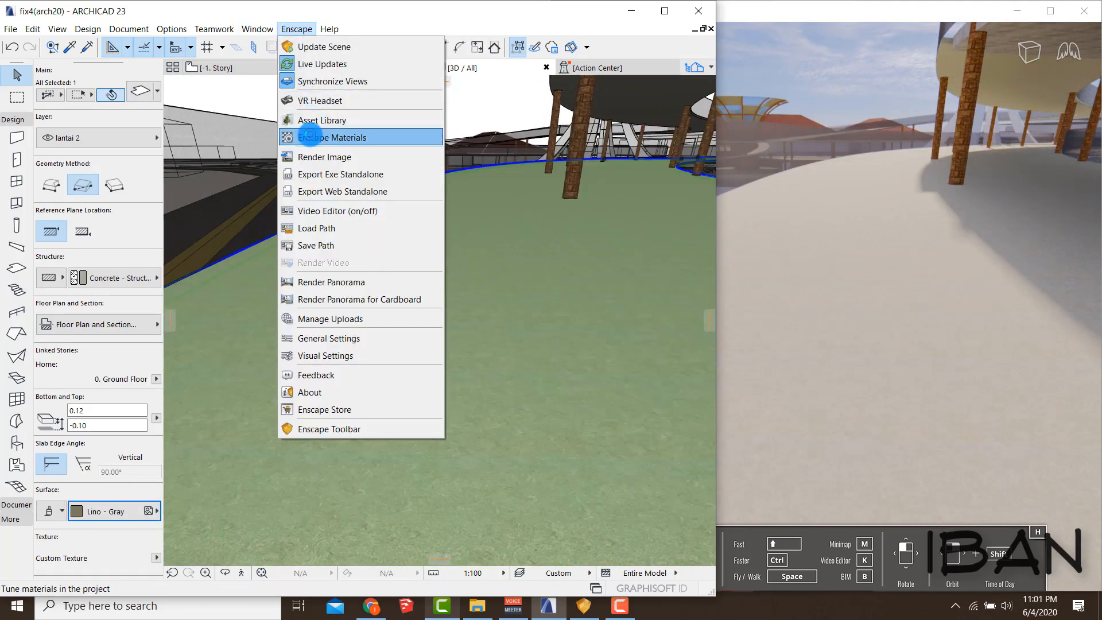
click(310, 138)
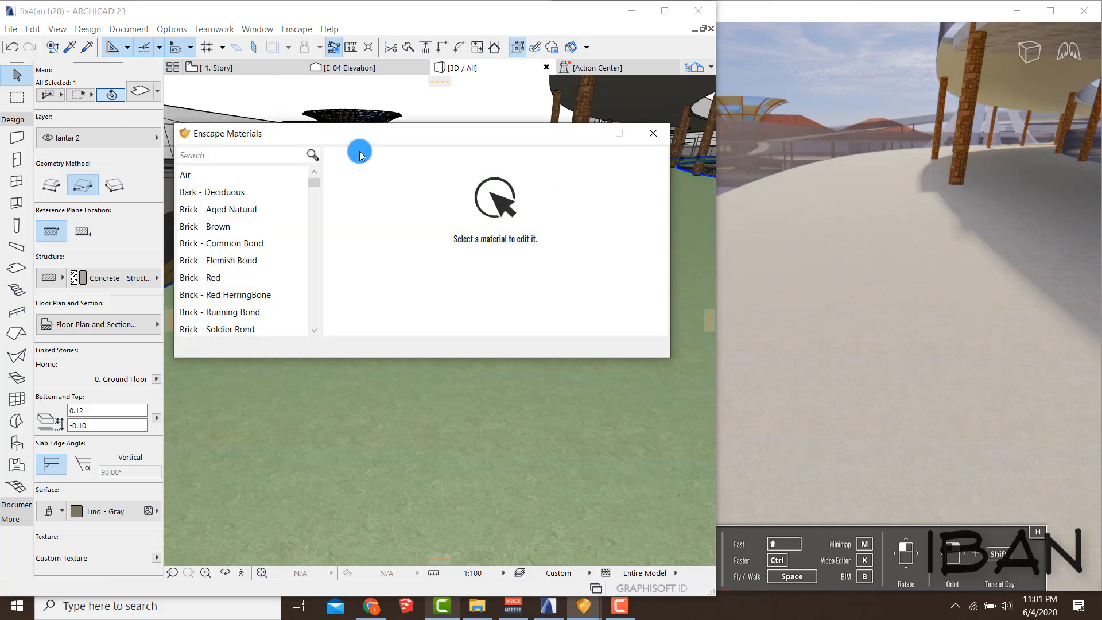
text(li)
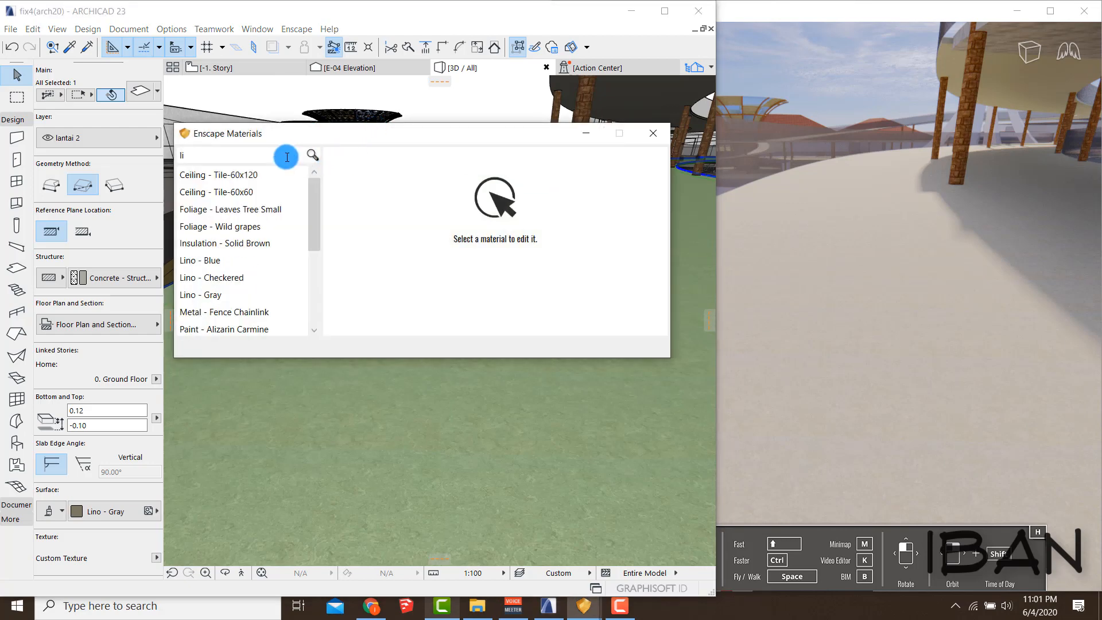
text(no)
click(220, 207)
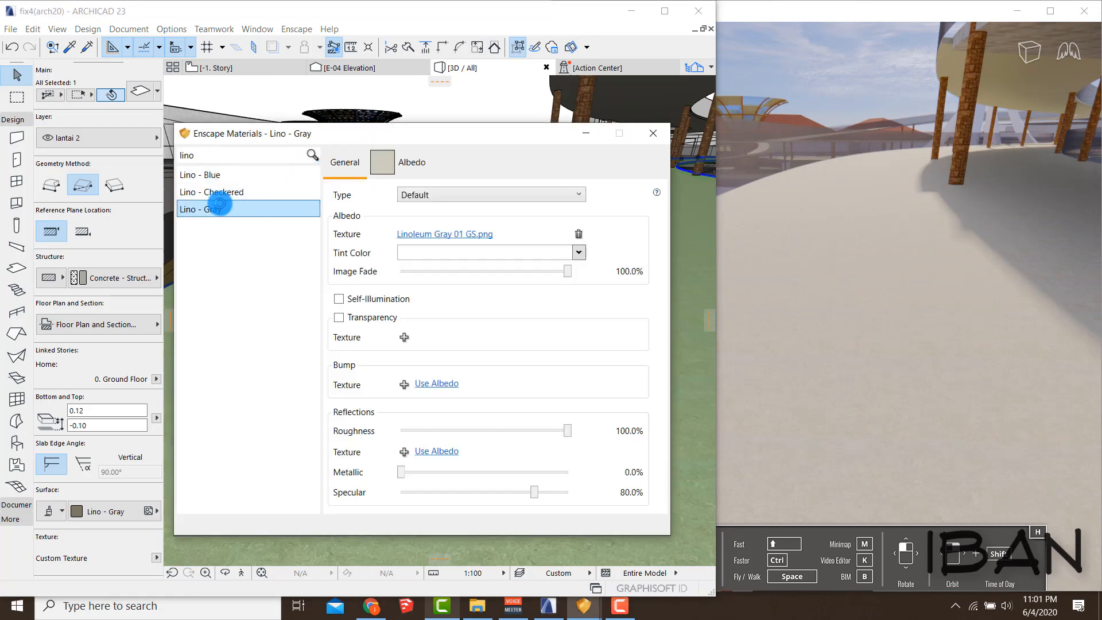
click(412, 166)
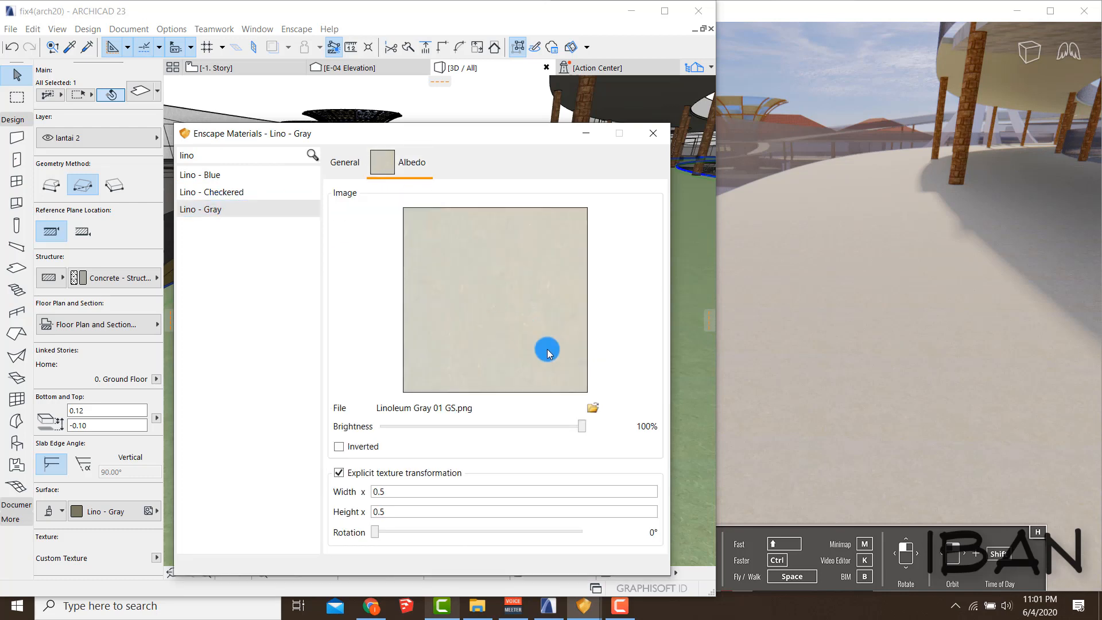
click(358, 169)
Step: Replace the Lino - Gray material's albedo texture with the image 49055276-white-concrete-wall-texture
click(579, 234)
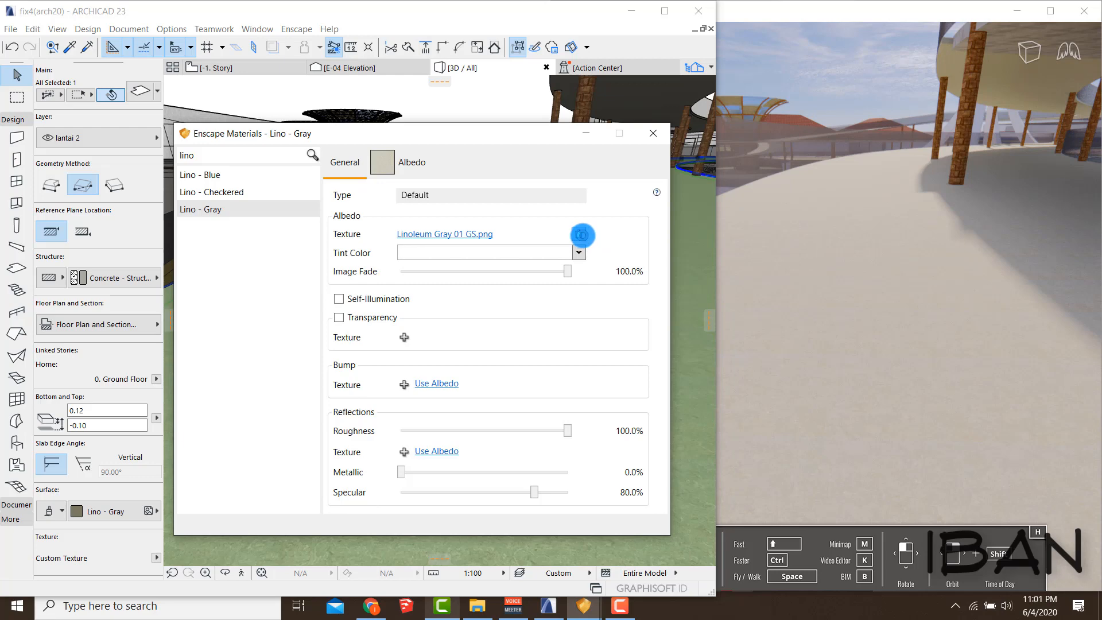
click(581, 235)
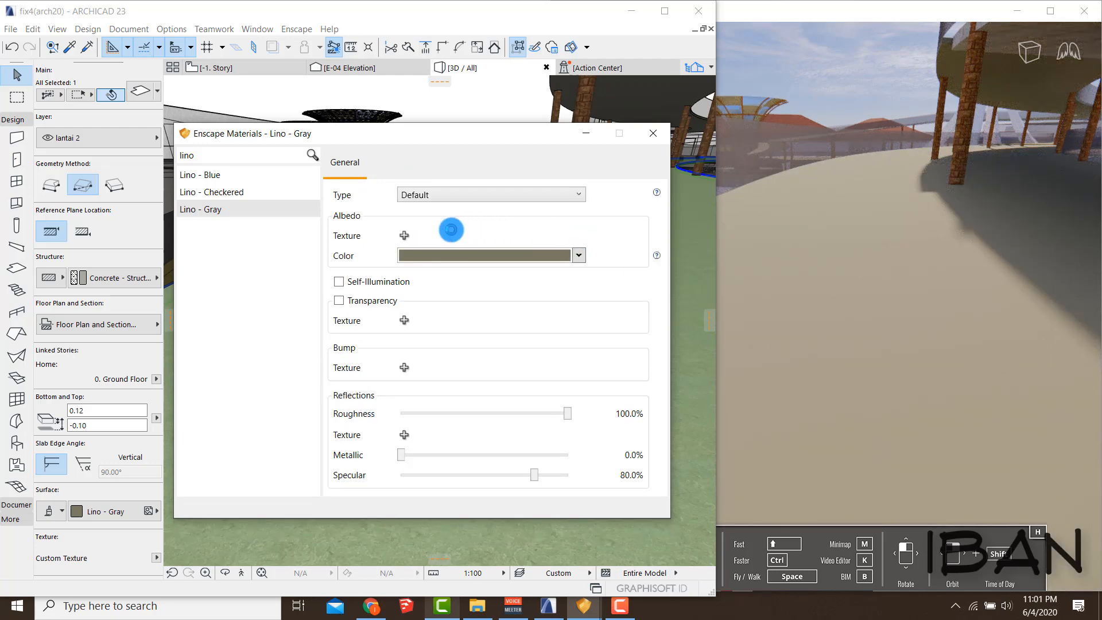
click(404, 235)
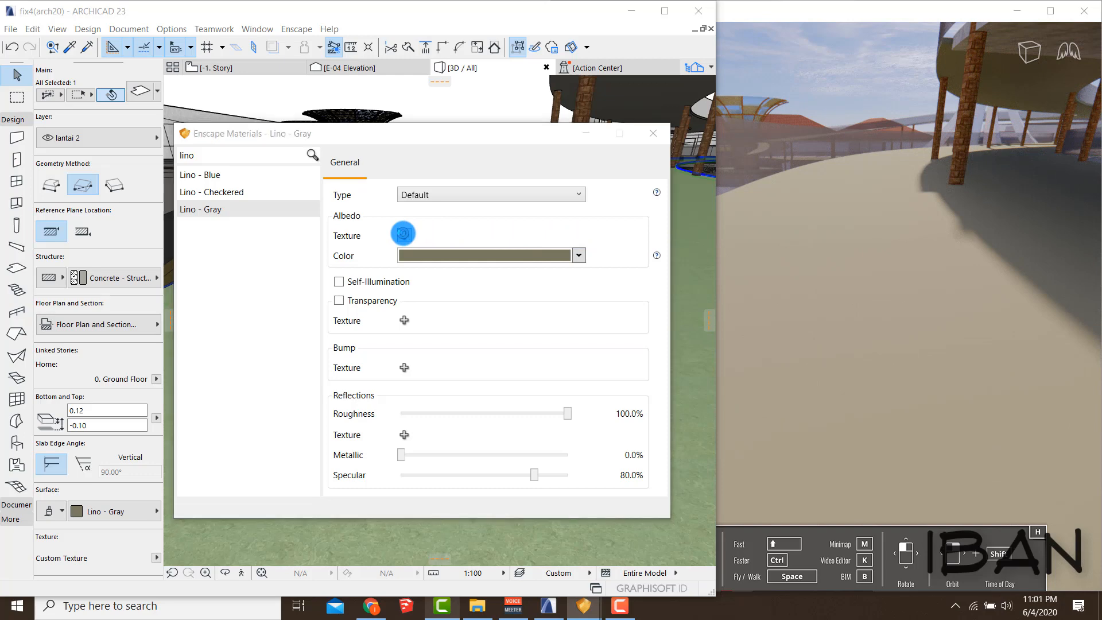
click(342, 267)
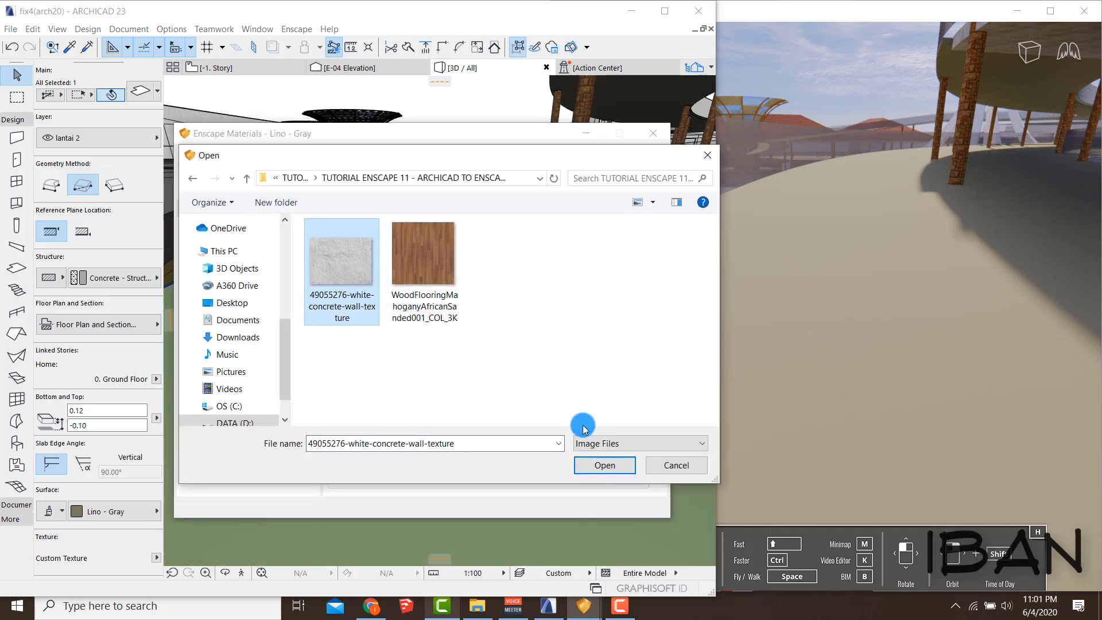
click(603, 465)
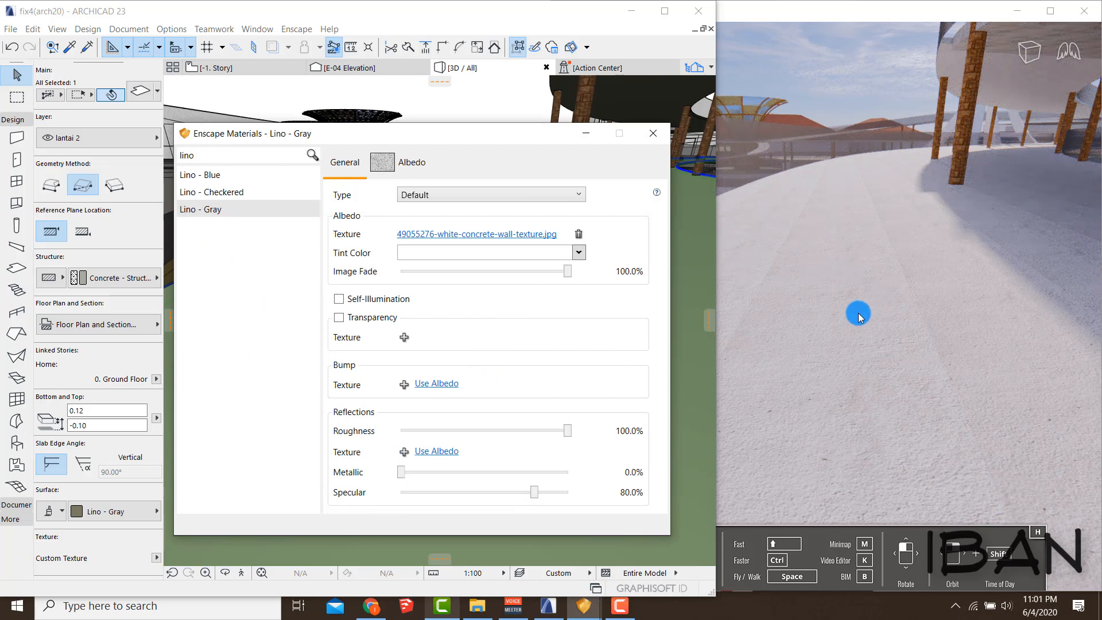
drag(827, 237, 947, 419)
drag(820, 412, 874, 253)
key(Escape)
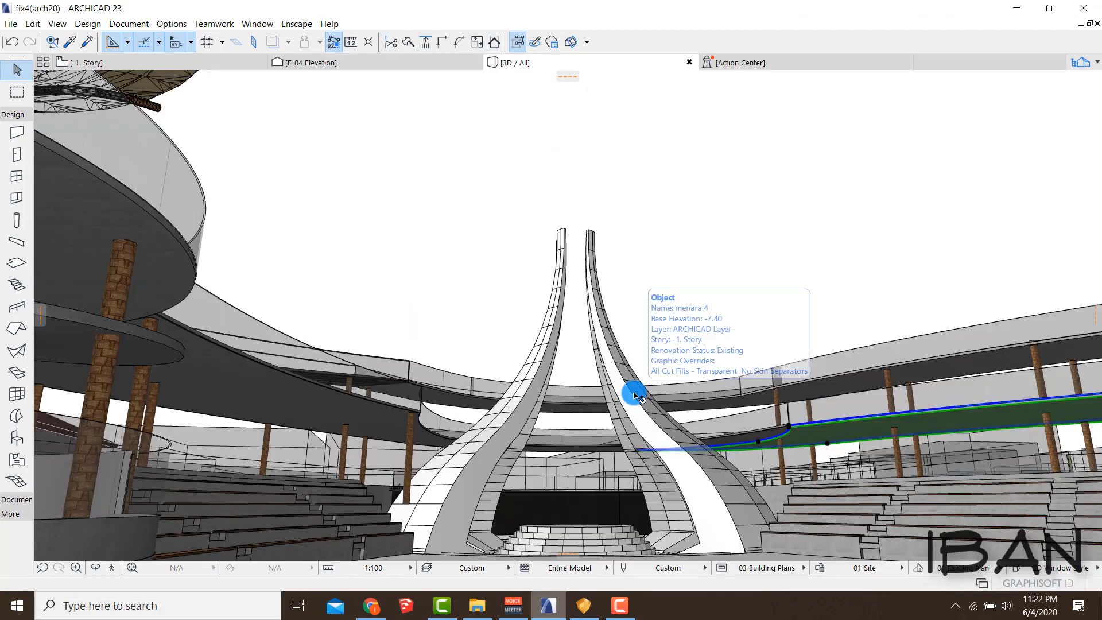
Step: Frame the central twin-spire tower in the 3D view and render it as an Enscape image
scroll(632, 386, up, 3)
scroll(643, 373, down, 2)
click(294, 24)
click(310, 150)
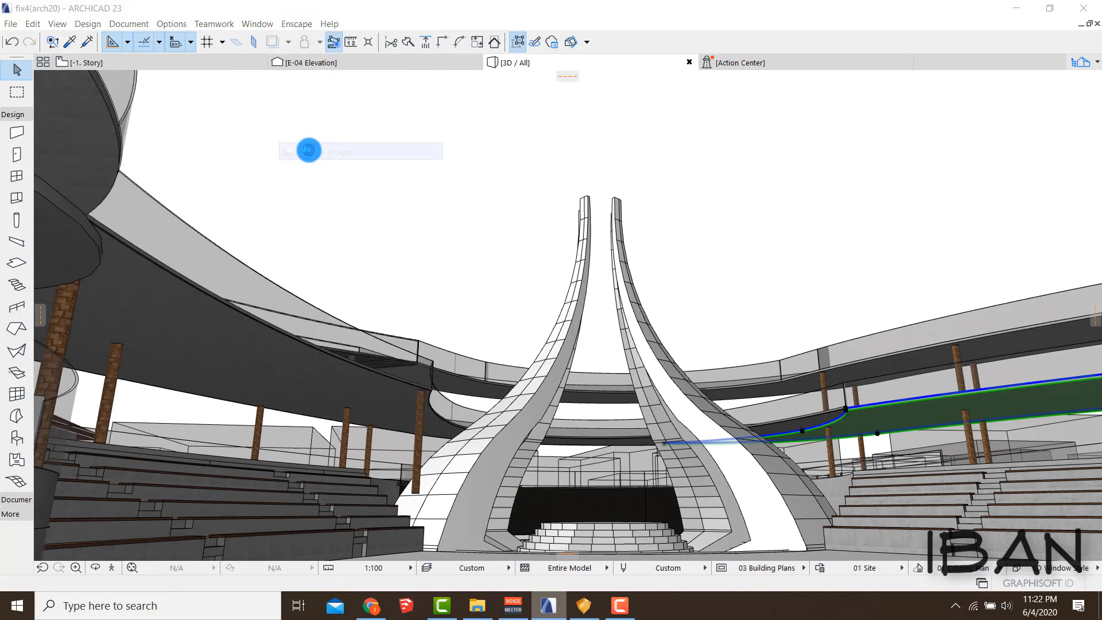
click(429, 353)
click(477, 606)
right_click(529, 413)
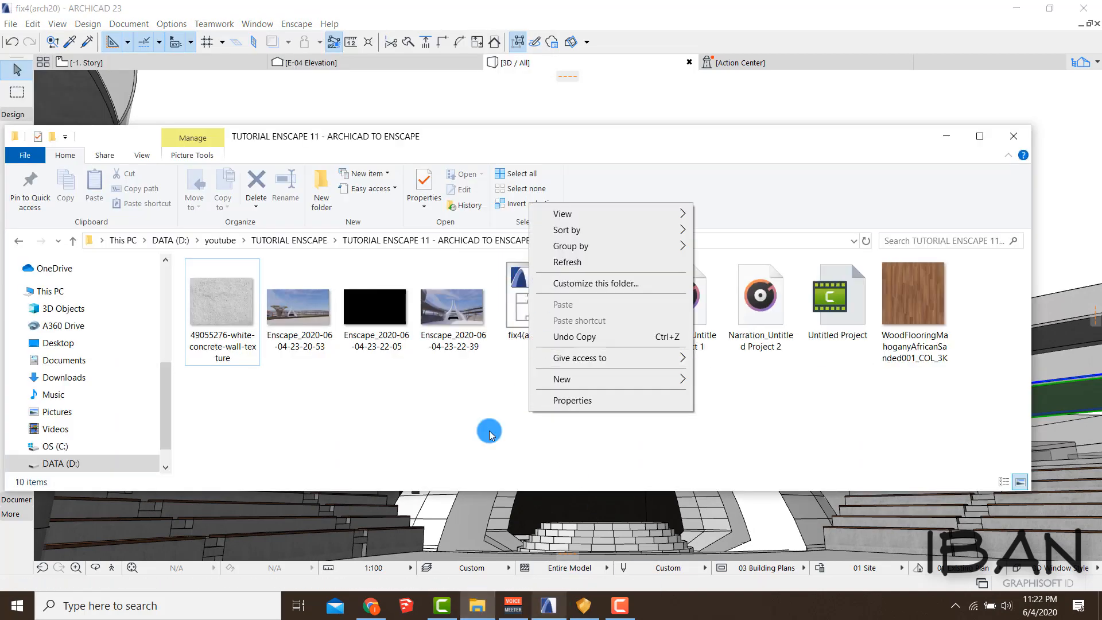
double_click(468, 312)
Step: Set the capture Depth Range to 52.30 m in Enscape's Visual Settings and close the settings
click(297, 24)
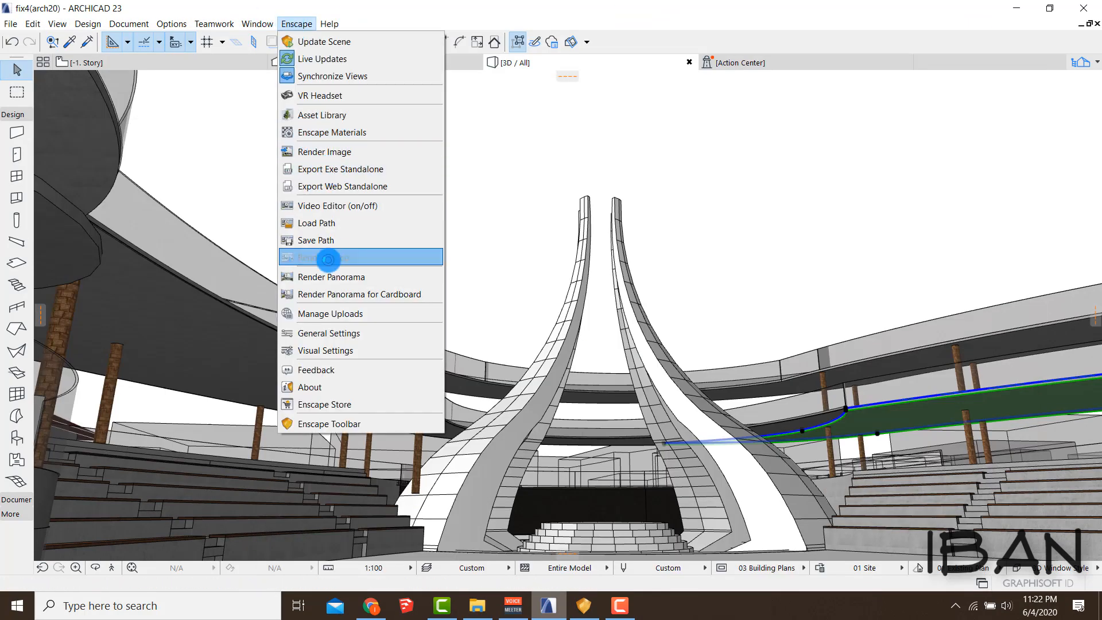
click(325, 351)
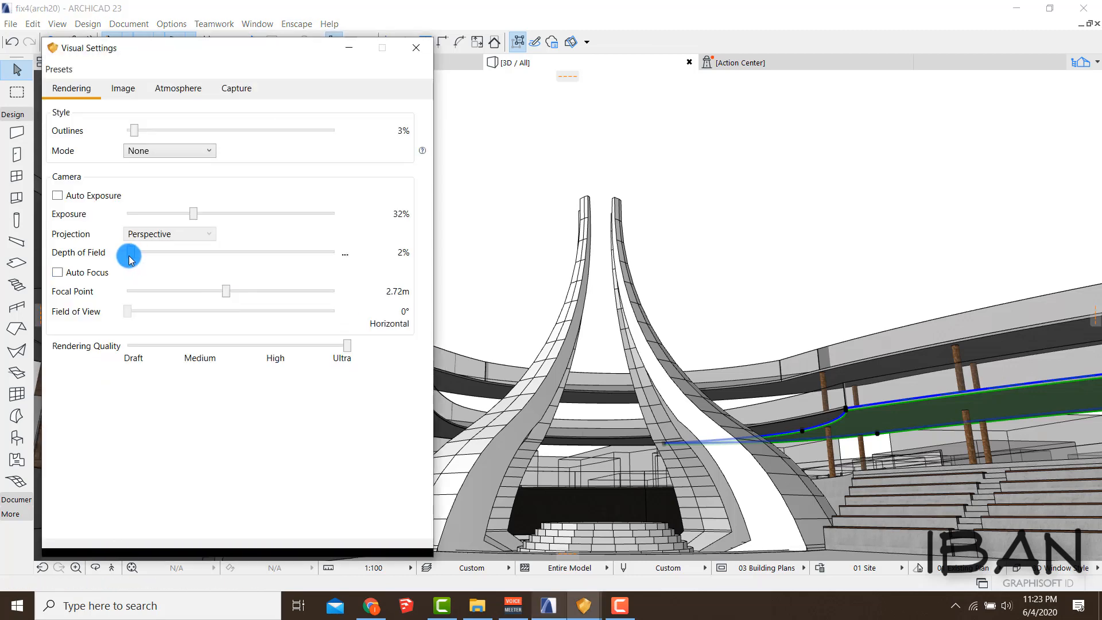
click(236, 89)
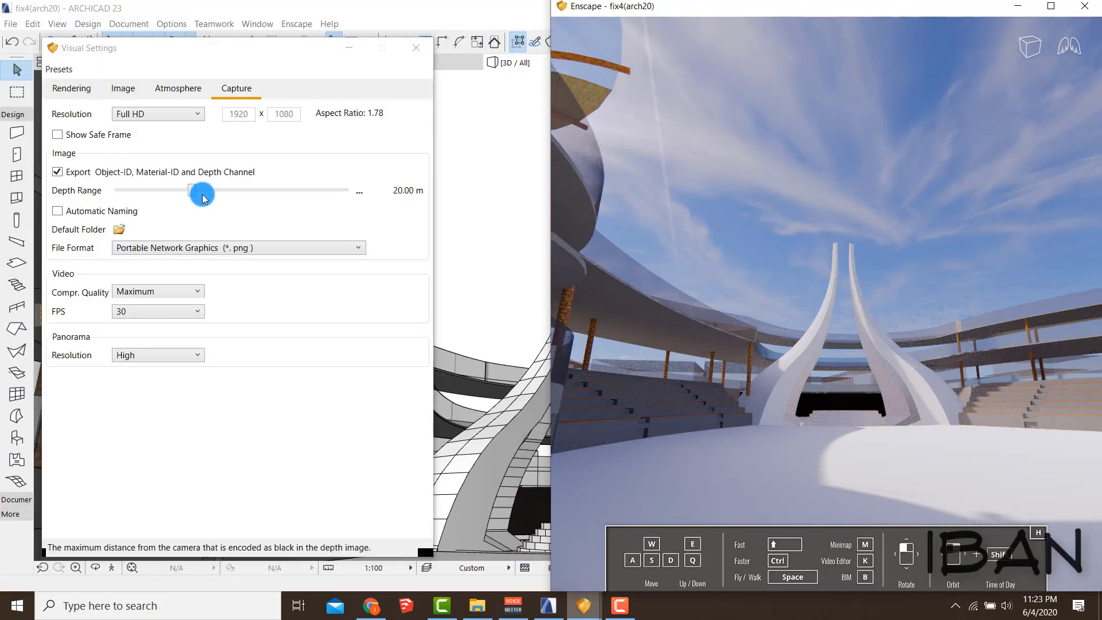
click(192, 190)
drag(192, 190, 352, 198)
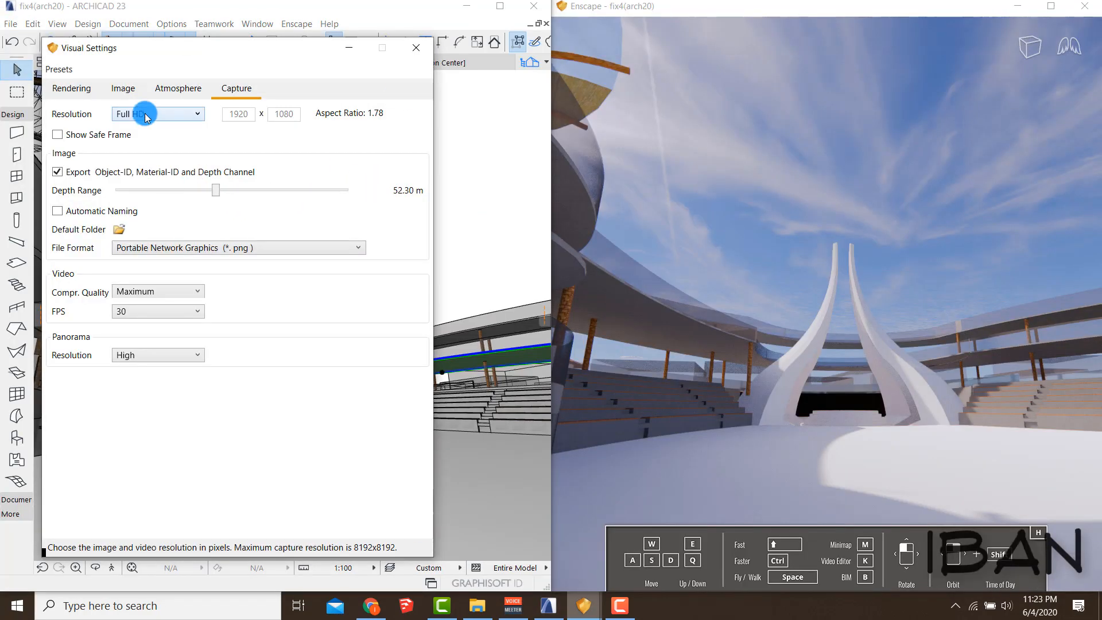
click(417, 48)
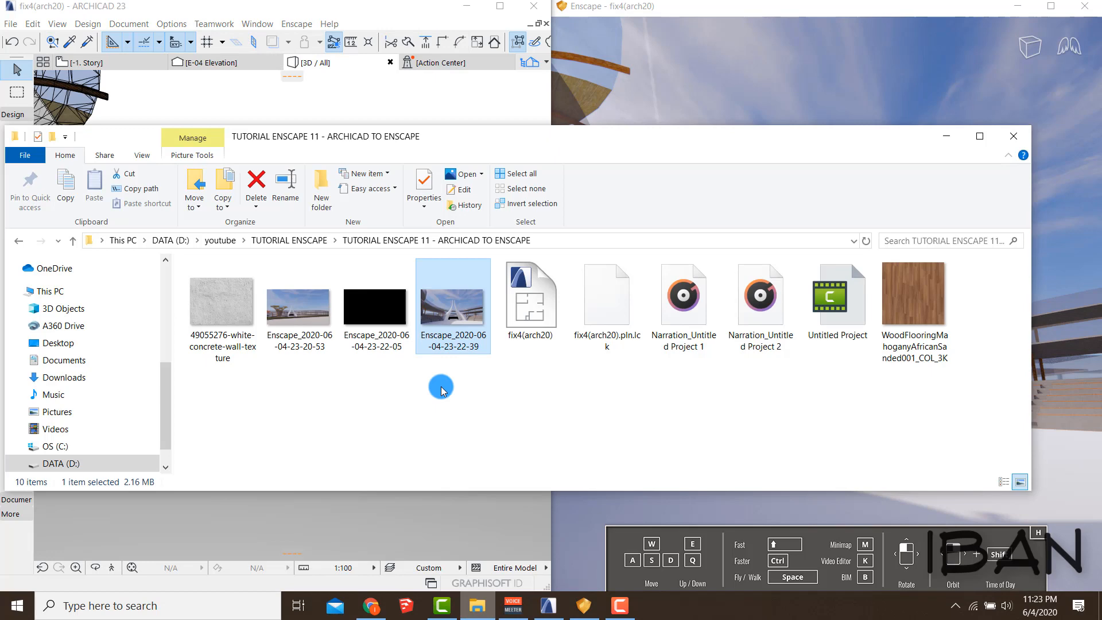
Step: Switch to Archicad, render the central twin-spire tower view again as an Enscape image and save it
click(261, 71)
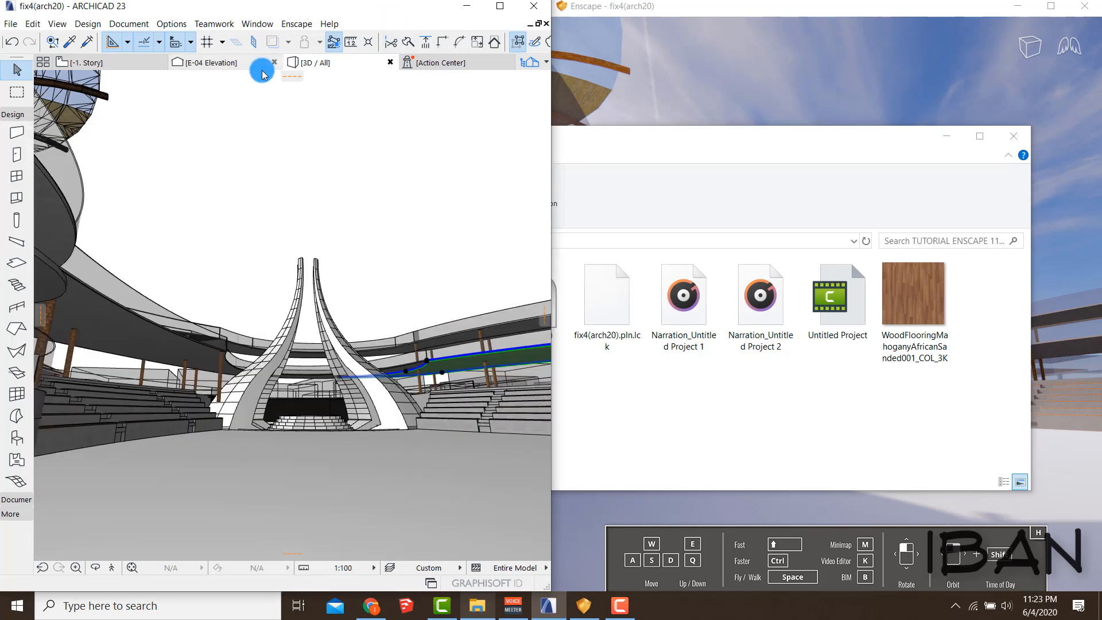
click(244, 28)
mouse_move(297, 25)
click(333, 149)
click(438, 357)
click(963, 147)
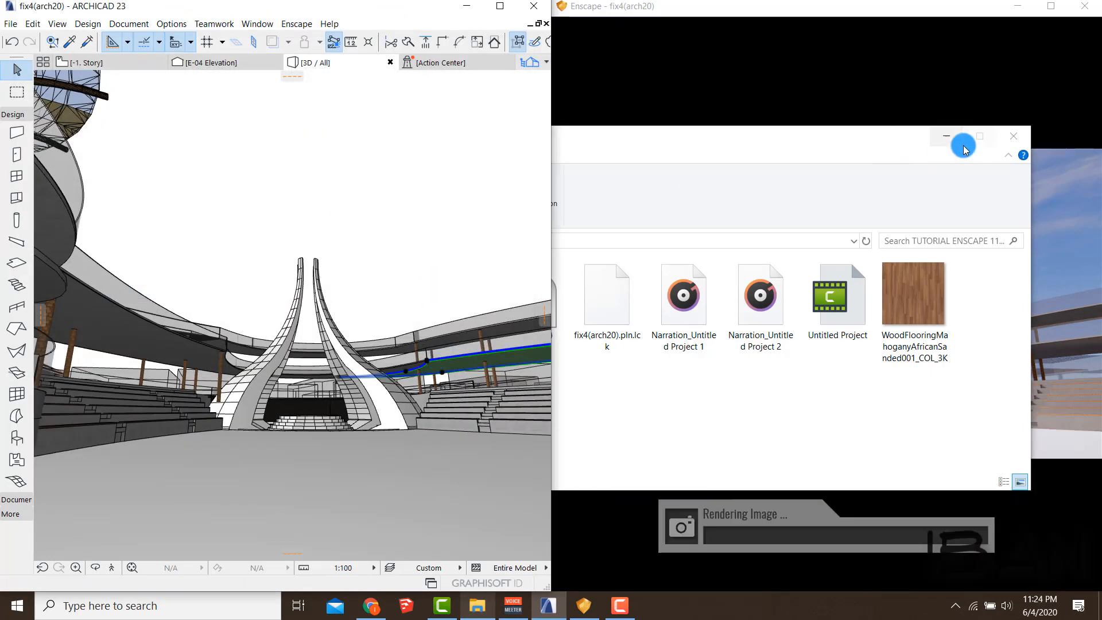
click(759, 421)
click(537, 315)
right_click(540, 315)
mouse_move(594, 331)
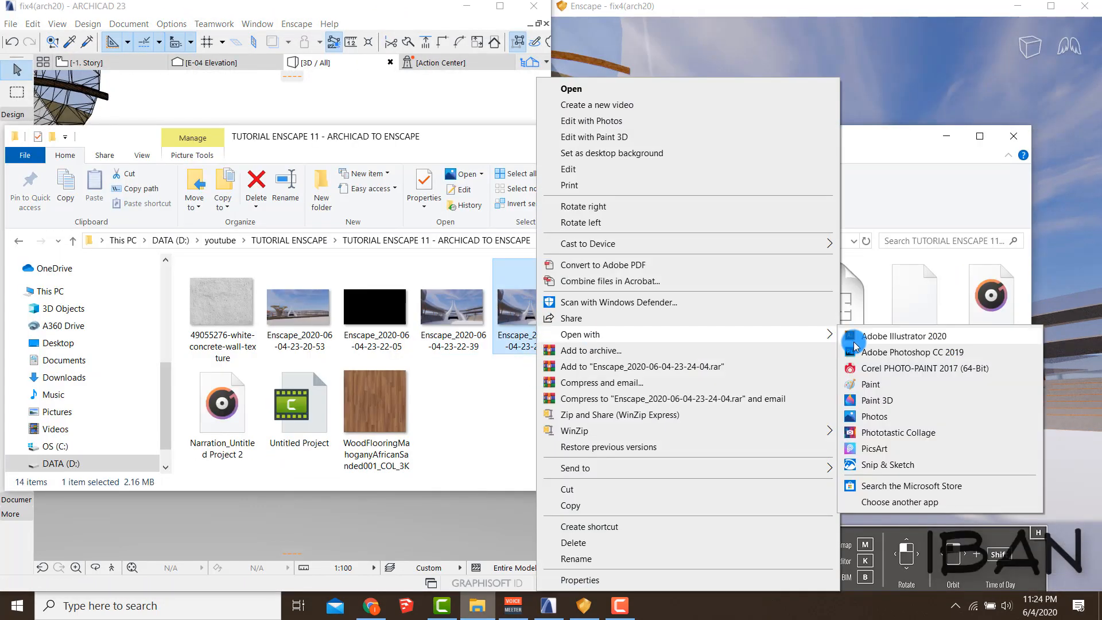
click(871, 352)
Step: Save the Archicad project, overwriting the file made with the earlier version
click(11, 24)
click(33, 113)
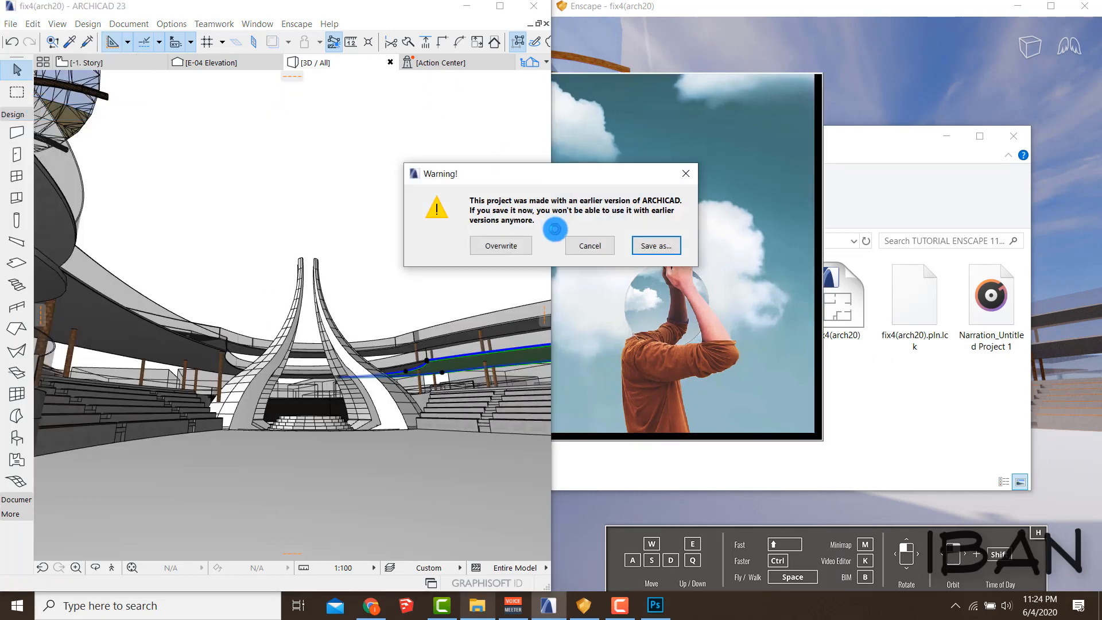
click(501, 246)
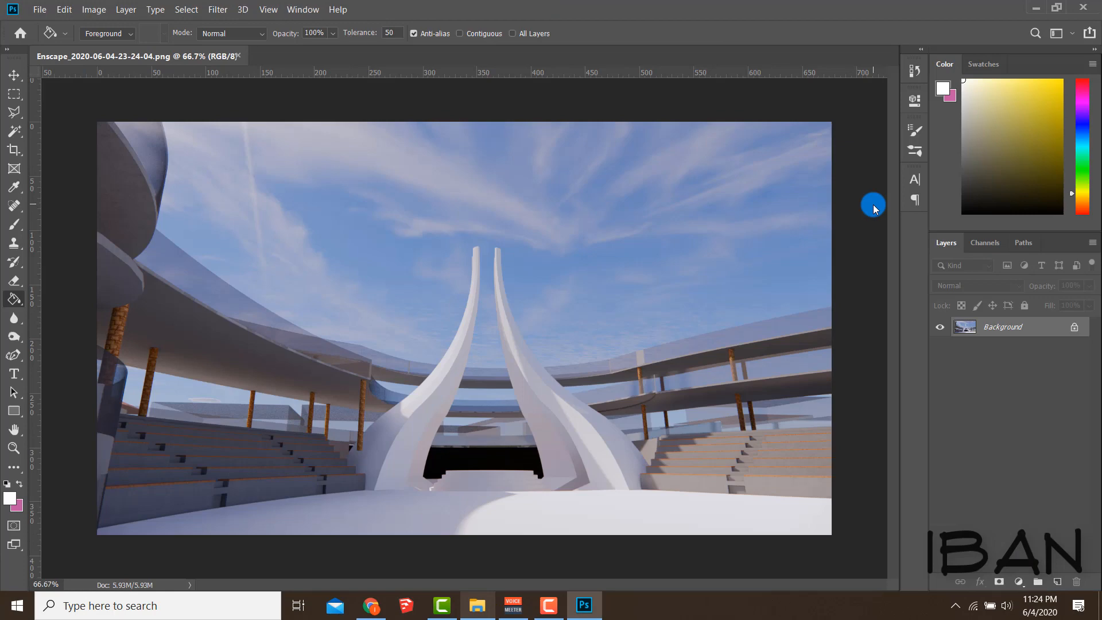
Step: Place the render's depth, objectId and materialId images from the tutorial folder into the Photoshop document at full size
click(468, 597)
click(764, 381)
drag(763, 381, 609, 333)
drag(595, 136, 607, 256)
drag(625, 401, 564, 230)
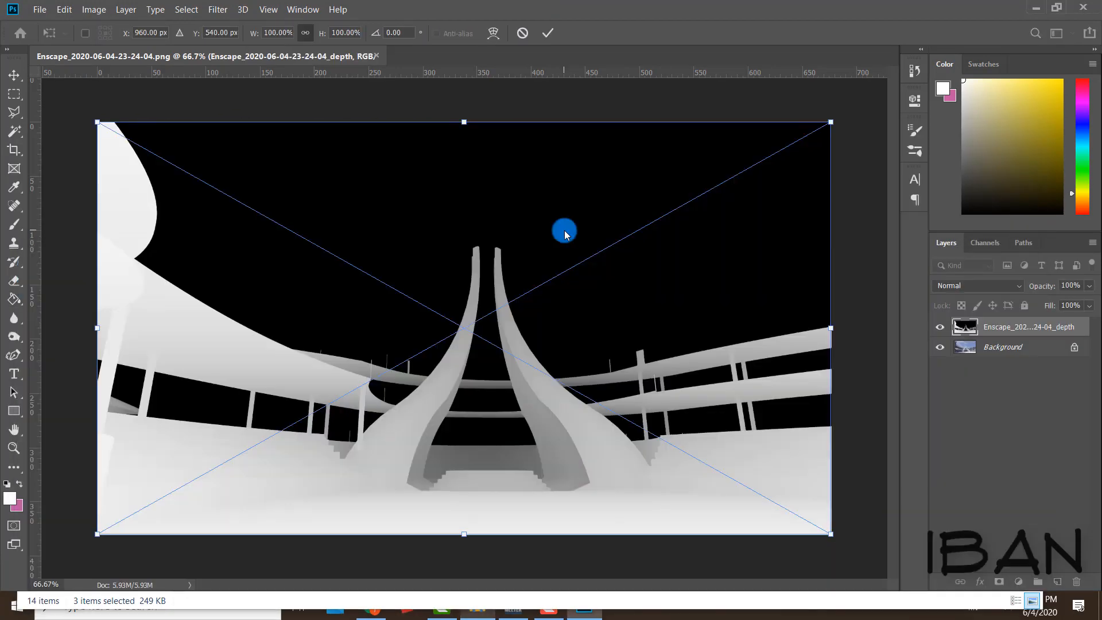
key(Return)
key(Return)
key(Return)
Step: Unlock the Background layer and order the stack from the top as depth, rendered image, objectId and materialId
click(1062, 368)
shift+click(1005, 325)
mouse_move(1005, 326)
mouse_down()
mouse_move(1008, 390)
mouse_move(997, 320)
mouse_up()
click(1047, 389)
click(1075, 388)
drag(998, 347, 998, 345)
drag(1002, 388, 998, 320)
Step: Set the depth layer's blend mode to Lighten and its opacity to 49%
click(980, 286)
scroll(979, 288, down, 9)
scroll(981, 289, down, 17)
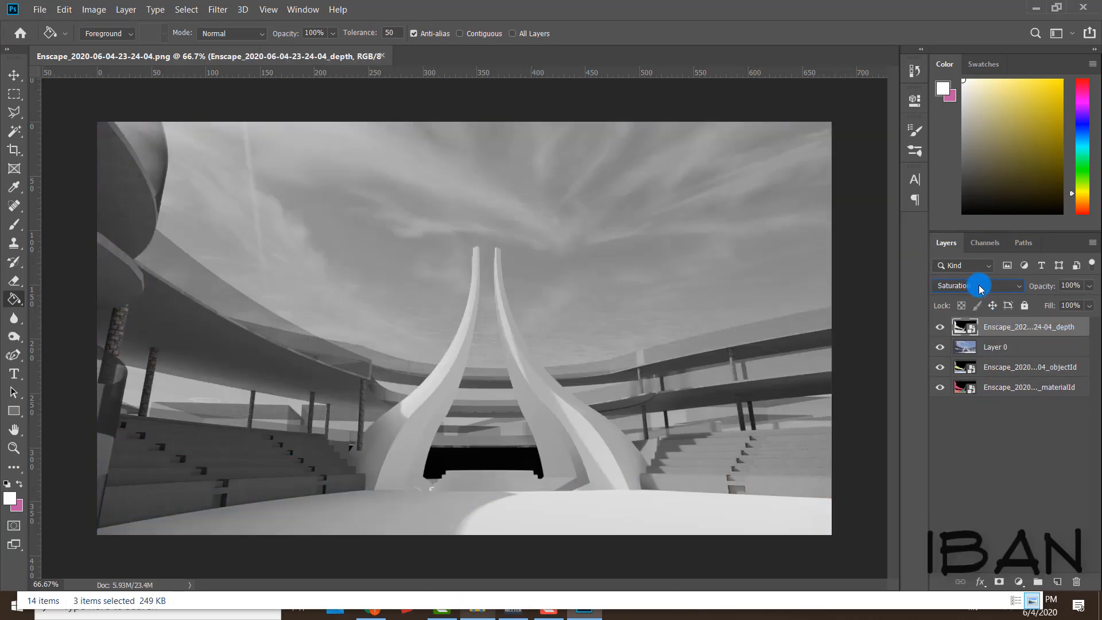
click(995, 287)
click(970, 286)
scroll(968, 290, down, 3)
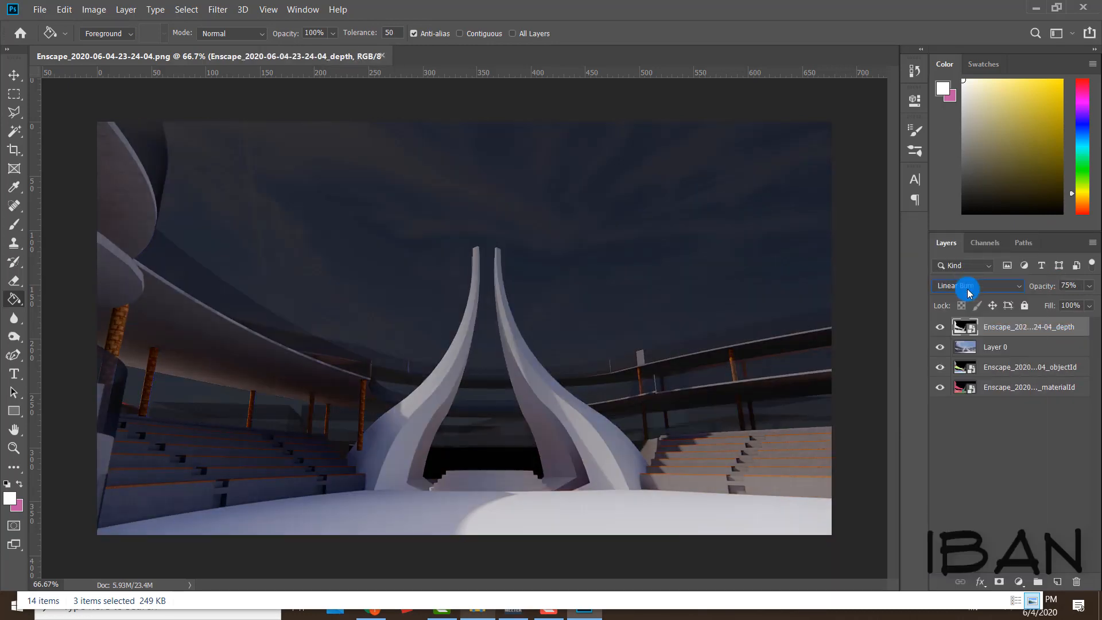
drag(1041, 289, 1018, 306)
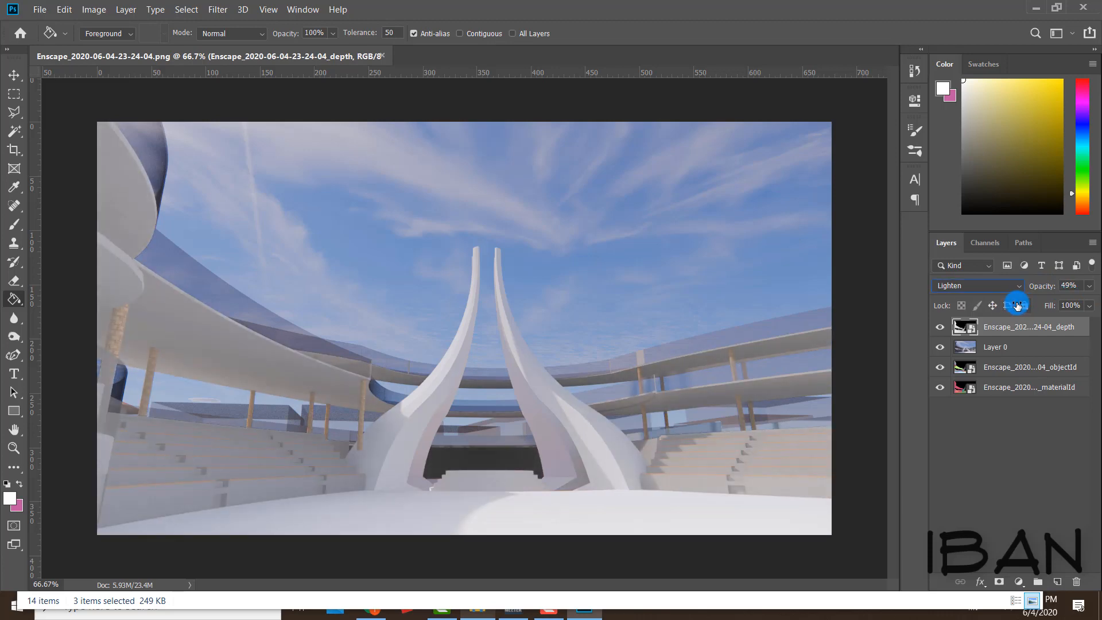
Step: Rasterize the depth, objectId and materialId layers together
ctrl+click(1019, 368)
ctrl+click(1010, 387)
right_click(999, 387)
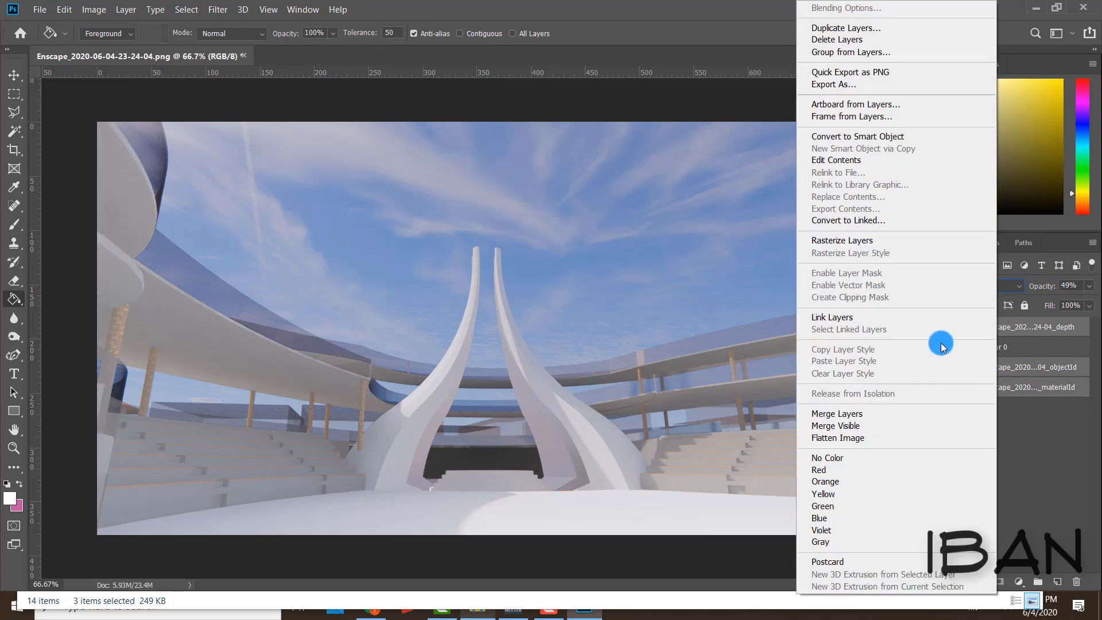
click(856, 240)
Step: Try selecting the sky with the Magic Wand on the depth layer and on Layer 0
click(1005, 328)
key(w)
click(684, 261)
key(ctrl+d)
click(998, 346)
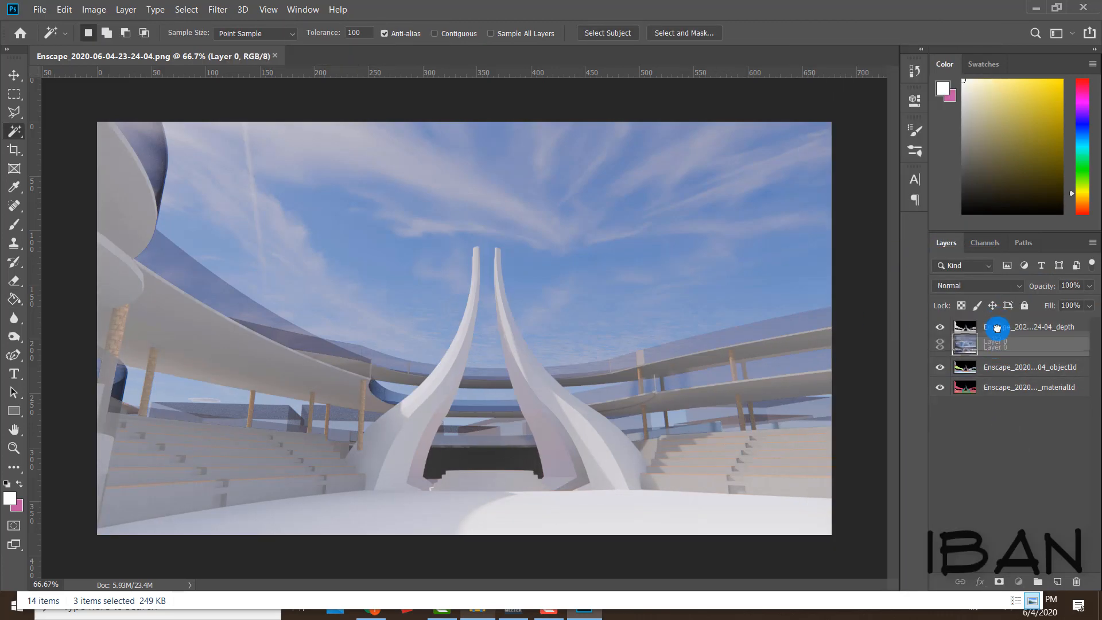
click(712, 267)
key(ctrl+d)
Step: Select the sky area with the Magic Wand on the objectId layer and make Layer 0 active
click(1005, 367)
click(702, 268)
click(998, 347)
key(ctrl+u)
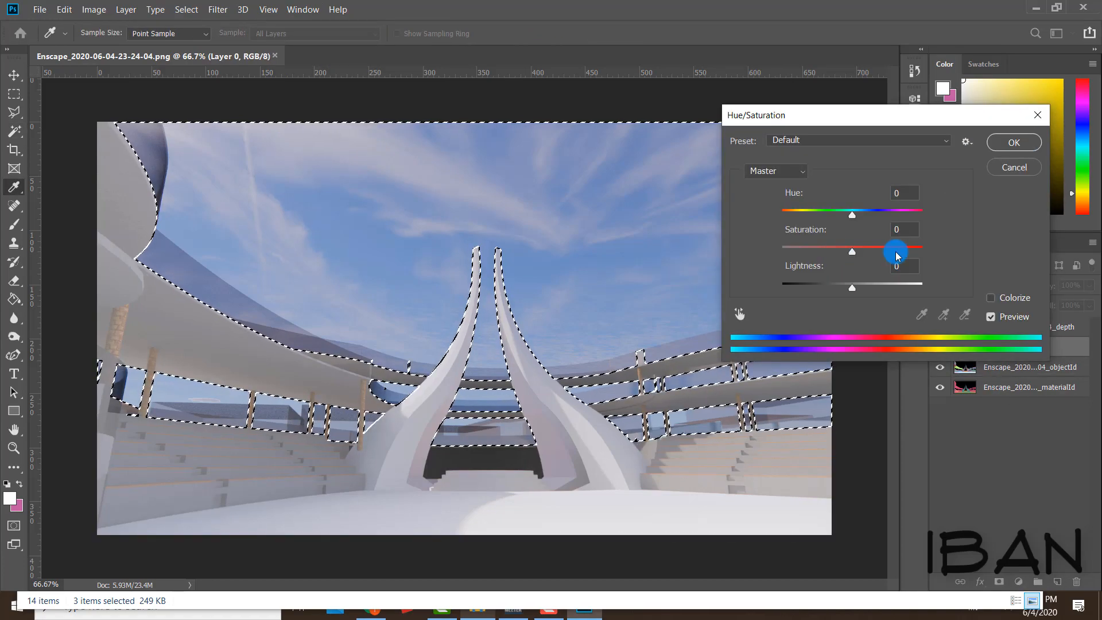
click(1014, 167)
Step: Brighten the selected sky on Layer 0 with Brightness 89 and Contrast -3, and clear the selection
click(94, 10)
mouse_move(123, 44)
click(250, 44)
drag(867, 249, 901, 249)
drag(867, 283, 916, 282)
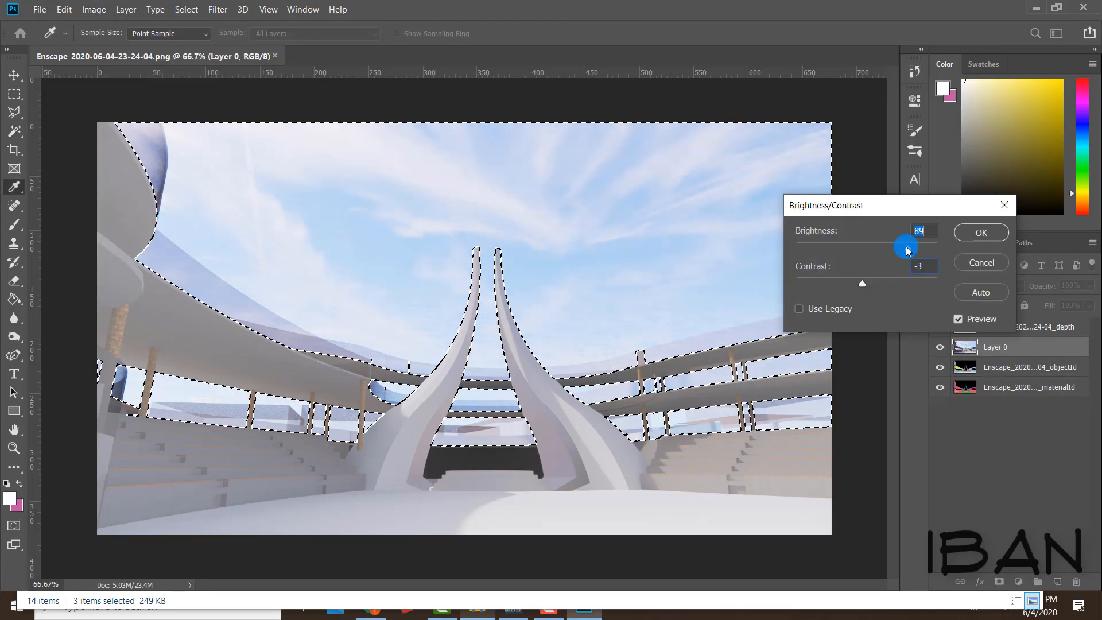
click(973, 232)
key(ctrl+d)
key(g)
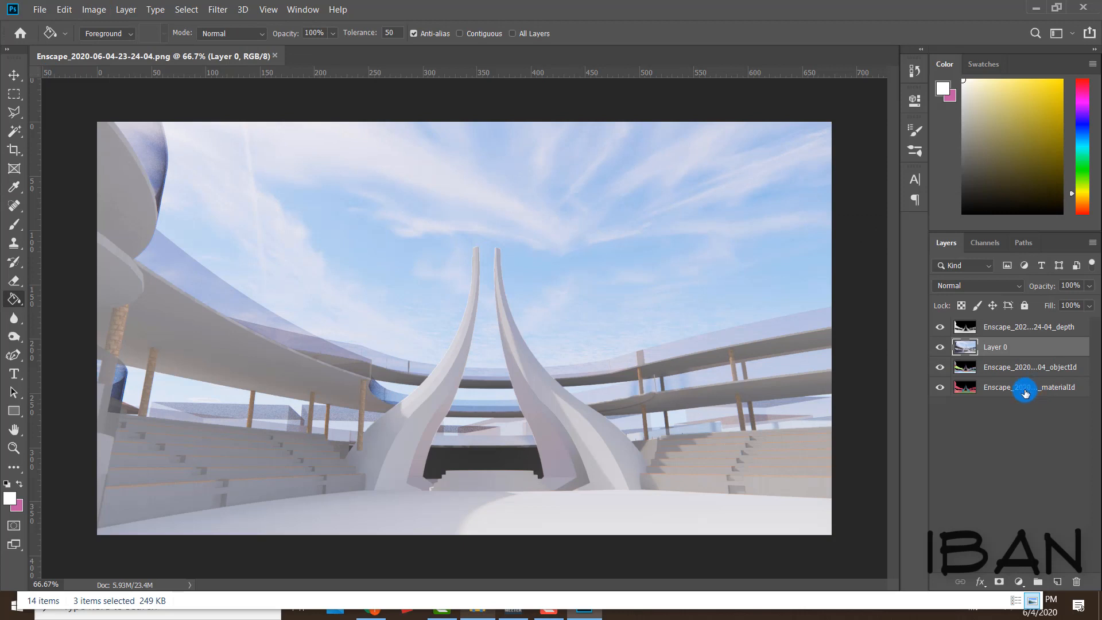
Step: Add an empty layer in Normal mode at the top of the layer stack
key(ctrl+j)
click(978, 285)
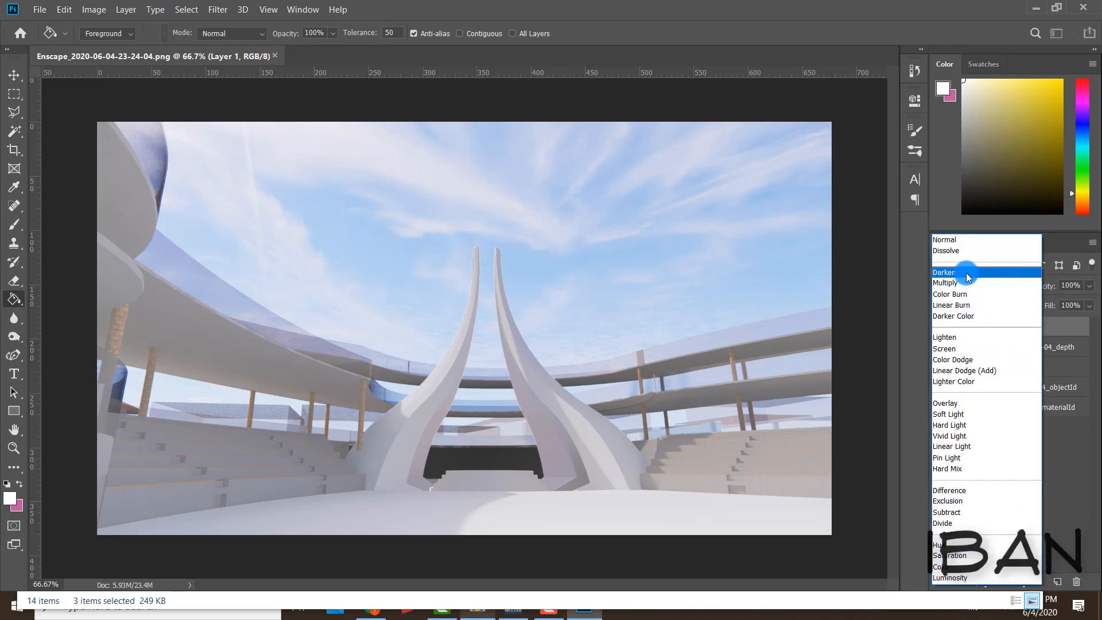
click(980, 582)
click(1019, 582)
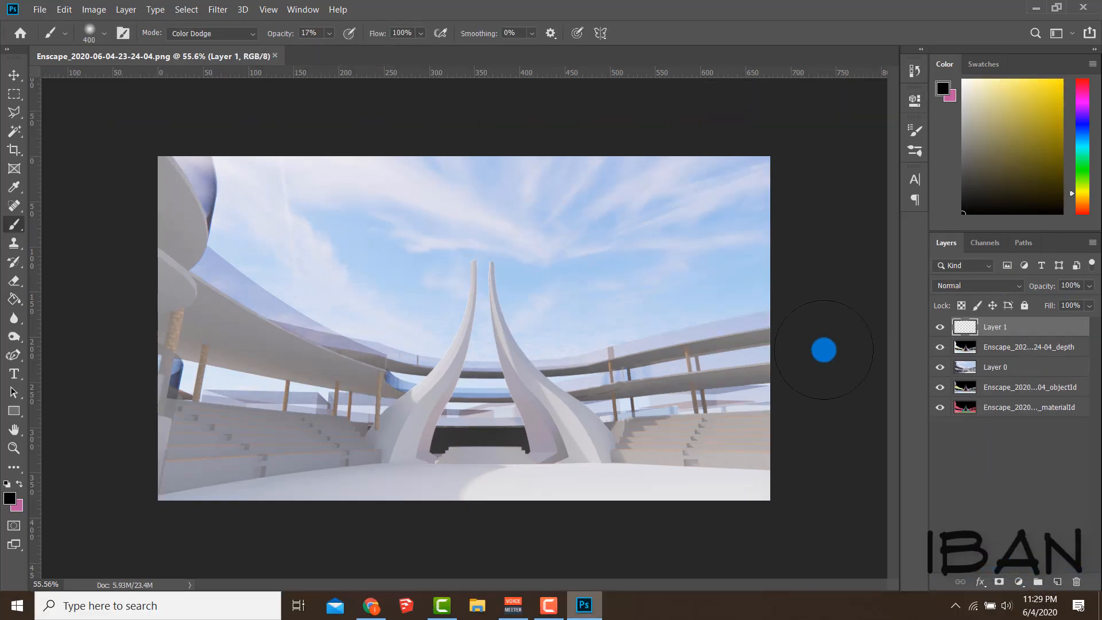
Step: Add a Color Balance adjustment layer with midtones -3, -5 and -10, blended in Overlay mode at 34% opacity
click(1018, 581)
click(982, 438)
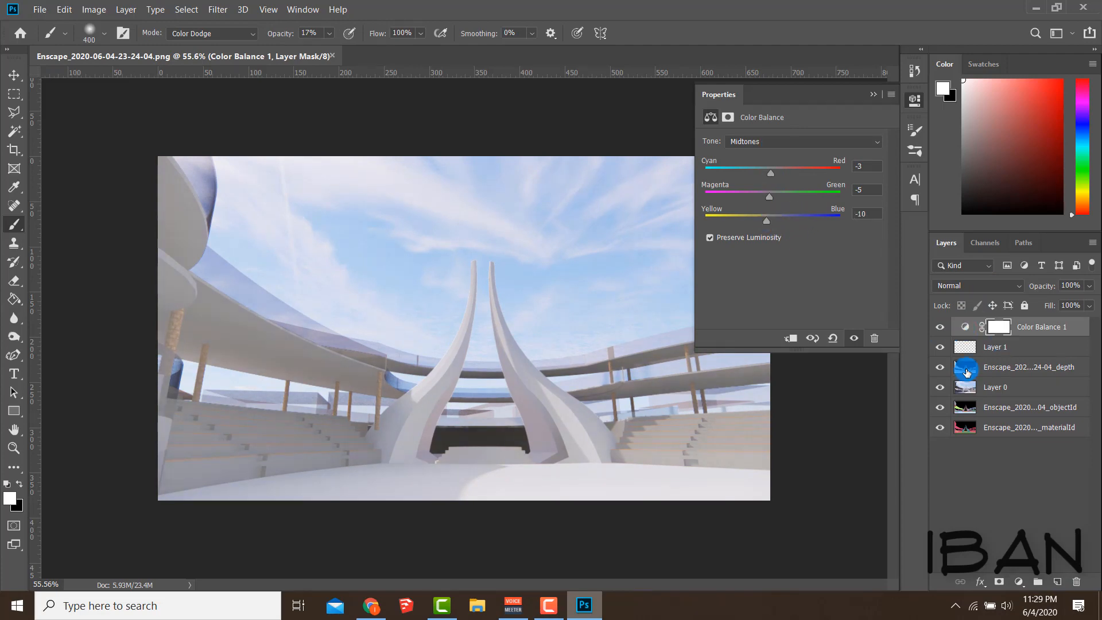
click(997, 328)
click(979, 286)
click(958, 401)
click(874, 95)
drag(1045, 287, 1033, 289)
Step: Add a Hue/Saturation adjustment layer above the Color Balance layer and adjust its sliders
click(1018, 581)
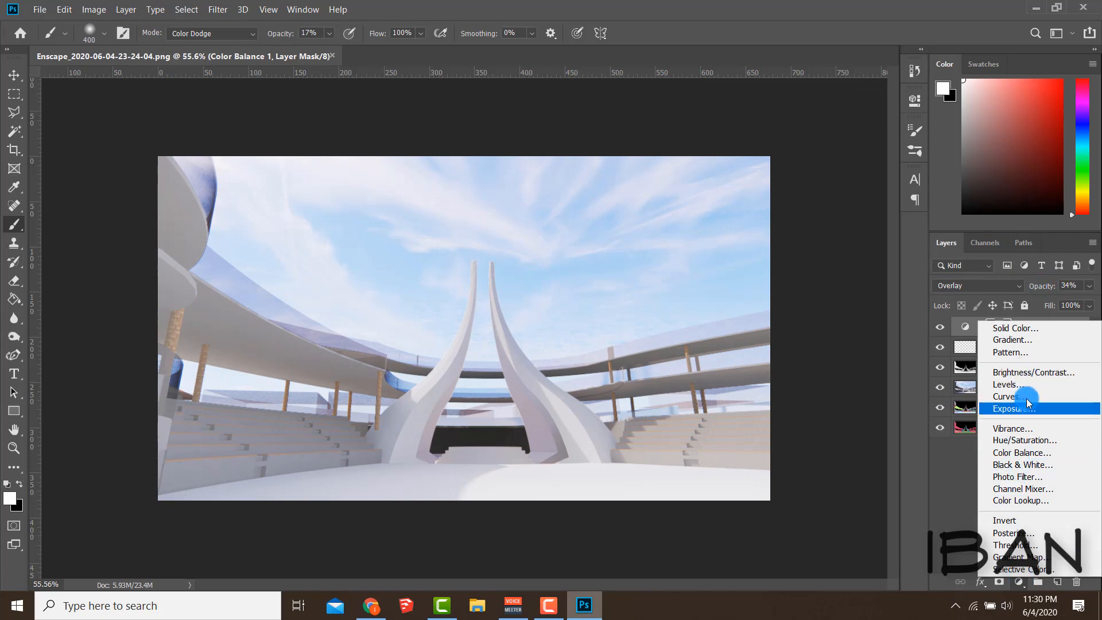
click(1031, 445)
click(820, 225)
drag(820, 227, 799, 205)
click(873, 94)
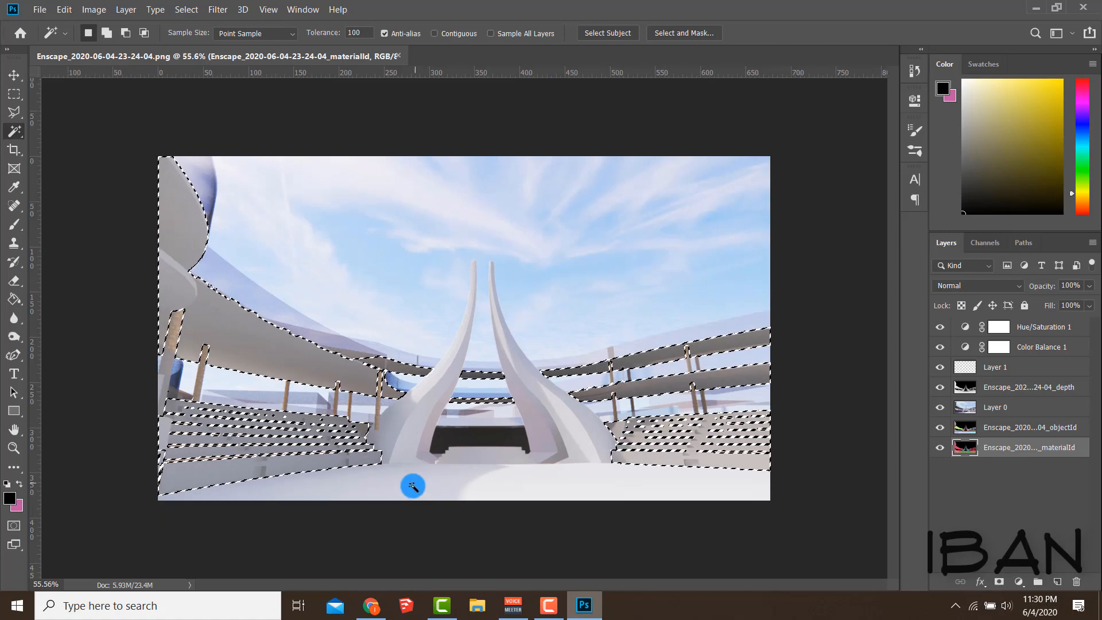
Step: Make Layer 0 active and set the Brush tool's painting mode to Normal
click(996, 407)
click(93, 10)
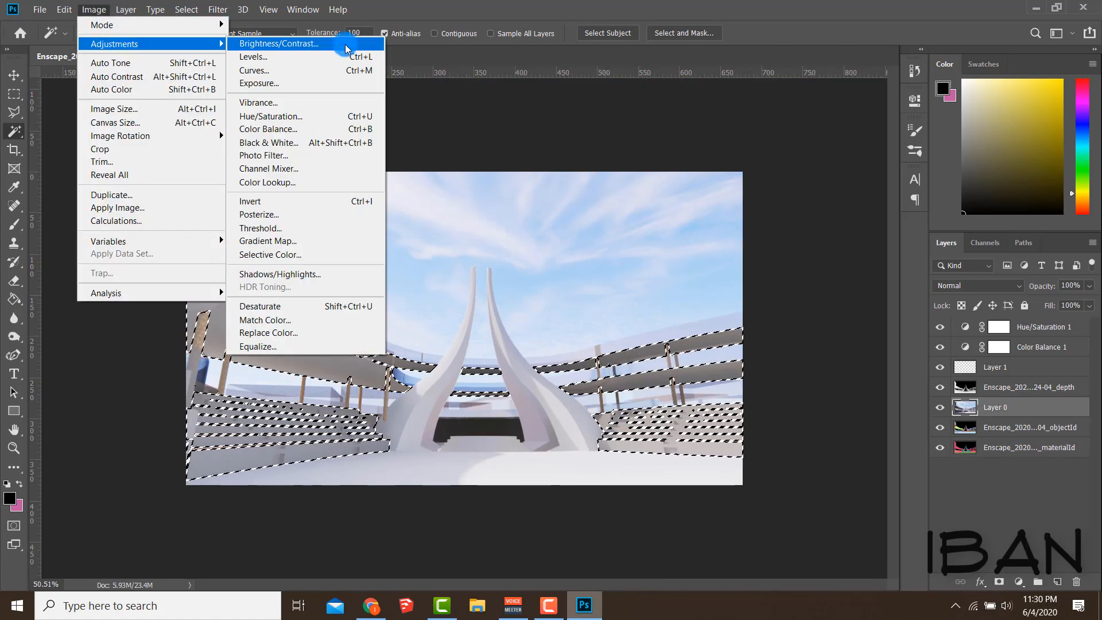
click(601, 1)
key(b)
click(212, 33)
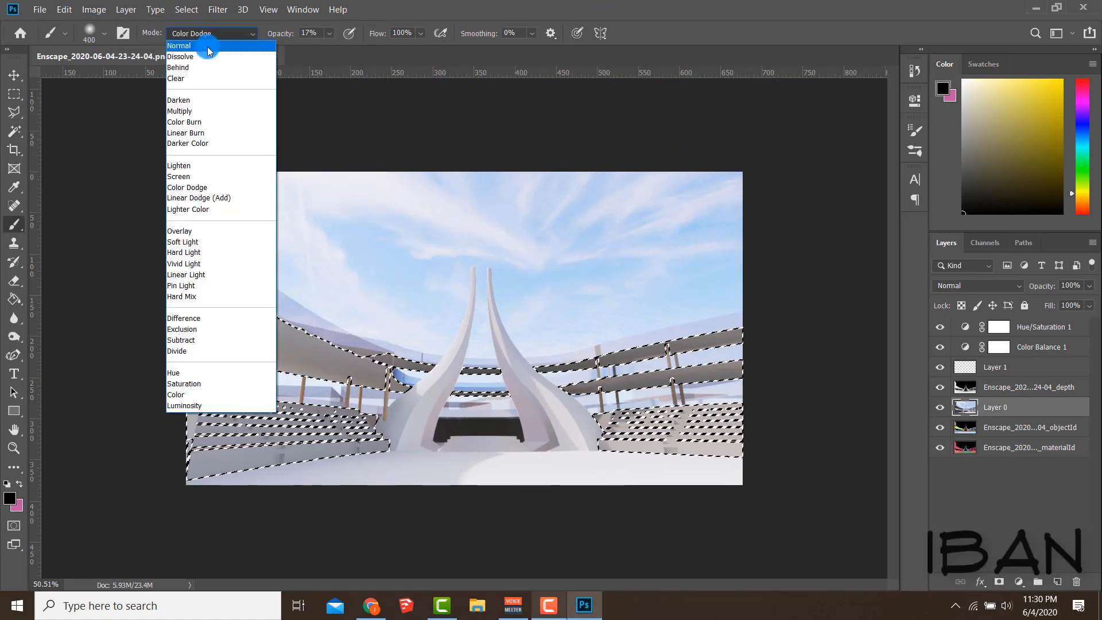
click(208, 48)
Step: Copy the selected seating and balcony areas from Layer 0 to a new layer and move it above the depth layer
key(ctrl+j)
drag(999, 407, 1000, 381)
mouse_move(1054, 287)
mouse_down()
mouse_move(1042, 289)
mouse_move(1058, 287)
mouse_up()
Step: Paint a faint black brush stroke along the foreground ground at 17% opacity
drag(723, 493, 321, 495)
alt+scroll(383, 411, up, 5)
alt+scroll(364, 392, down, 4)
click(1045, 327)
click(1019, 582)
click(876, 440)
click(954, 374)
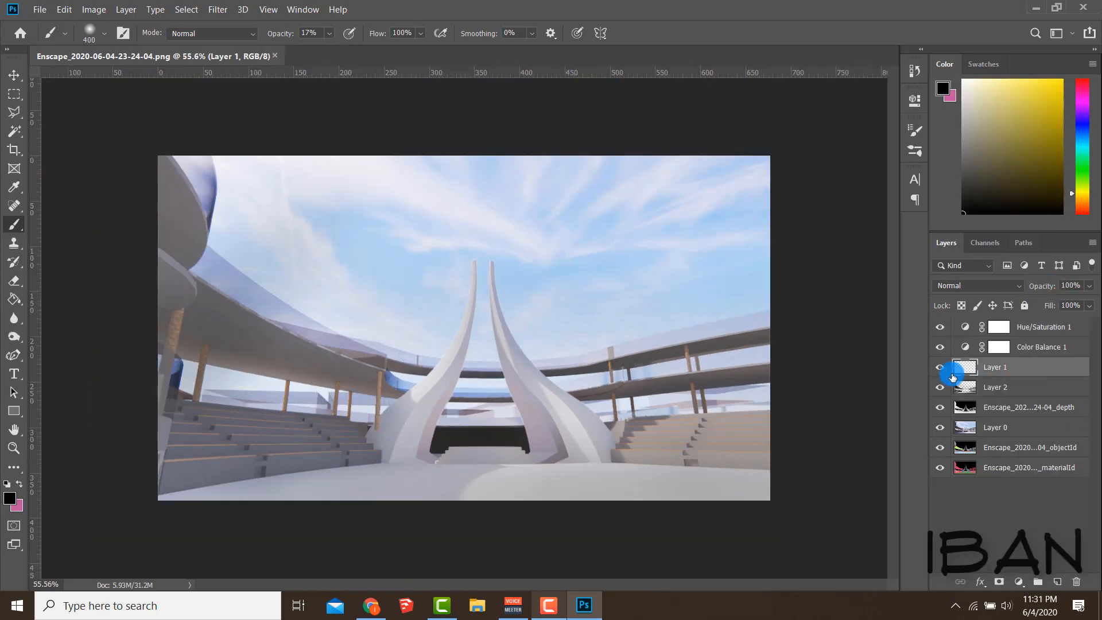
Step: Add a Curves adjustment layer above Hue/Saturation and lift the RGB curve slightly in the shadows and highlights
click(958, 329)
click(1019, 582)
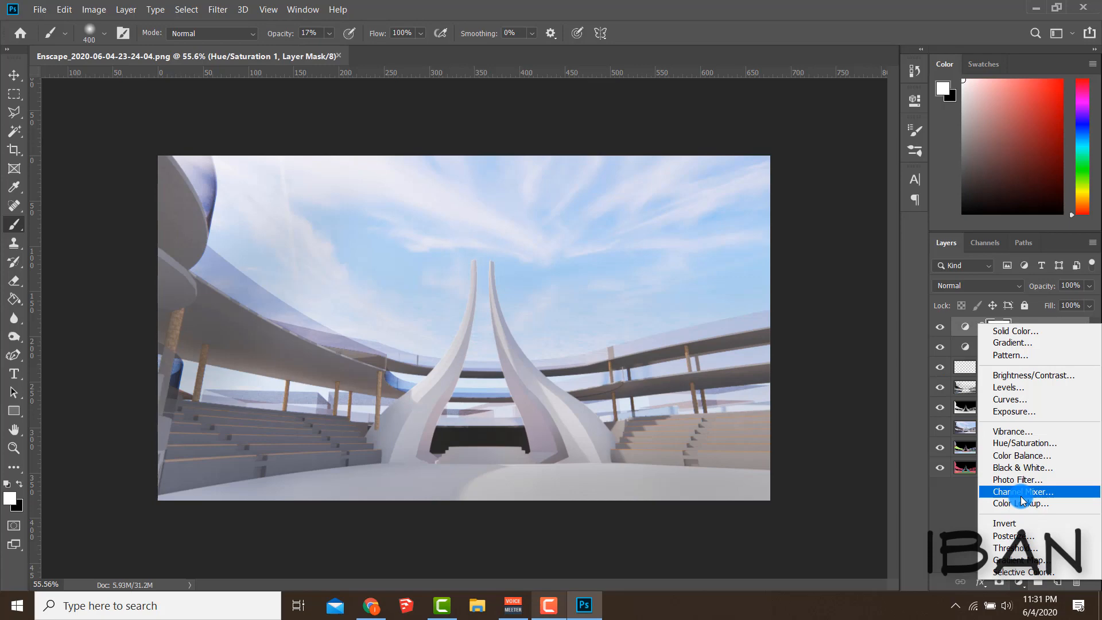
click(1030, 394)
drag(753, 301, 752, 298)
mouse_move(850, 197)
mouse_down()
mouse_move(851, 206)
mouse_move(851, 197)
mouse_up()
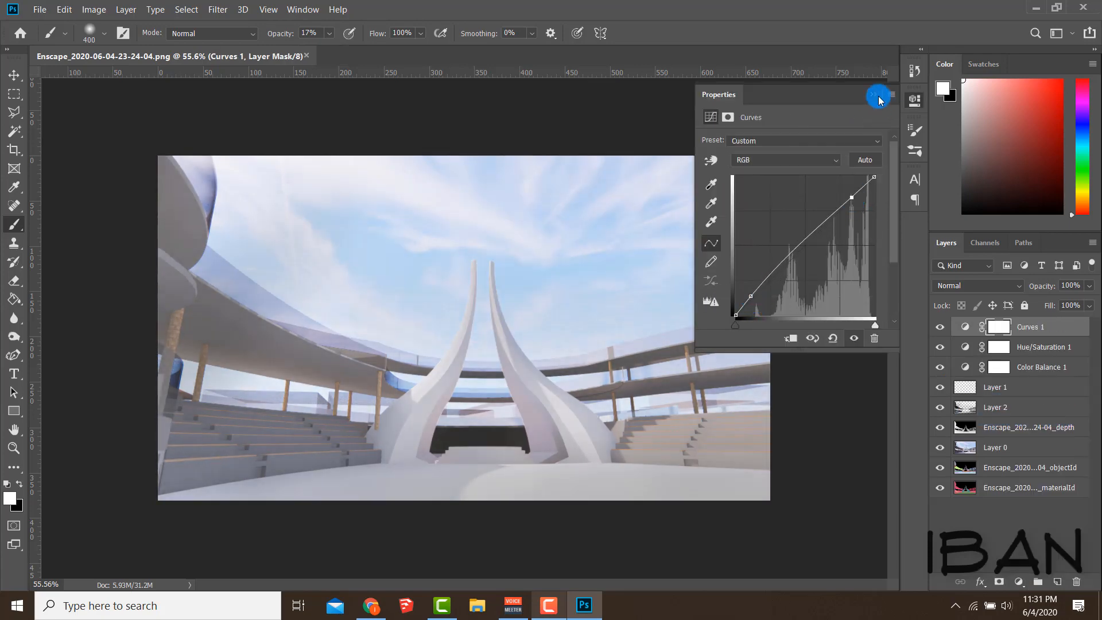
click(874, 94)
Step: Stamp all visible layers into a new merged layer and open it in the Camera Raw filter
key(ctrl+alt+shift+e)
click(299, 12)
mouse_move(218, 10)
click(347, 89)
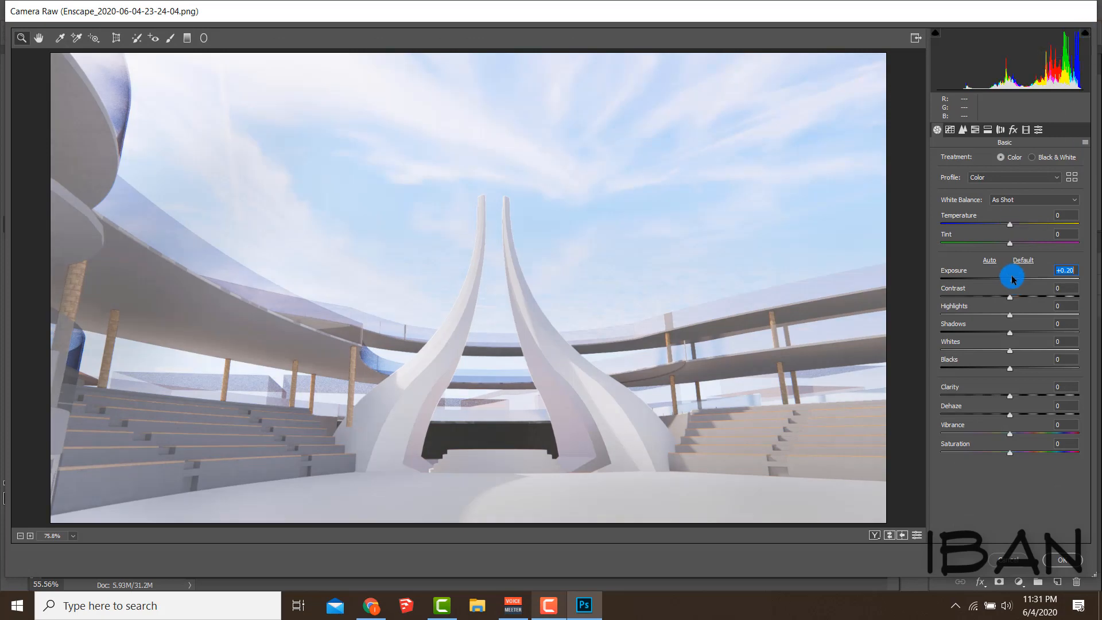
Step: Apply Camera Raw with Exposure +0.35, Temperature -3, Contrast -1, Clarity +25, Dehaze +8, Vibrance +6 and strongly reduced Highlights
drag(1014, 279, 1014, 279)
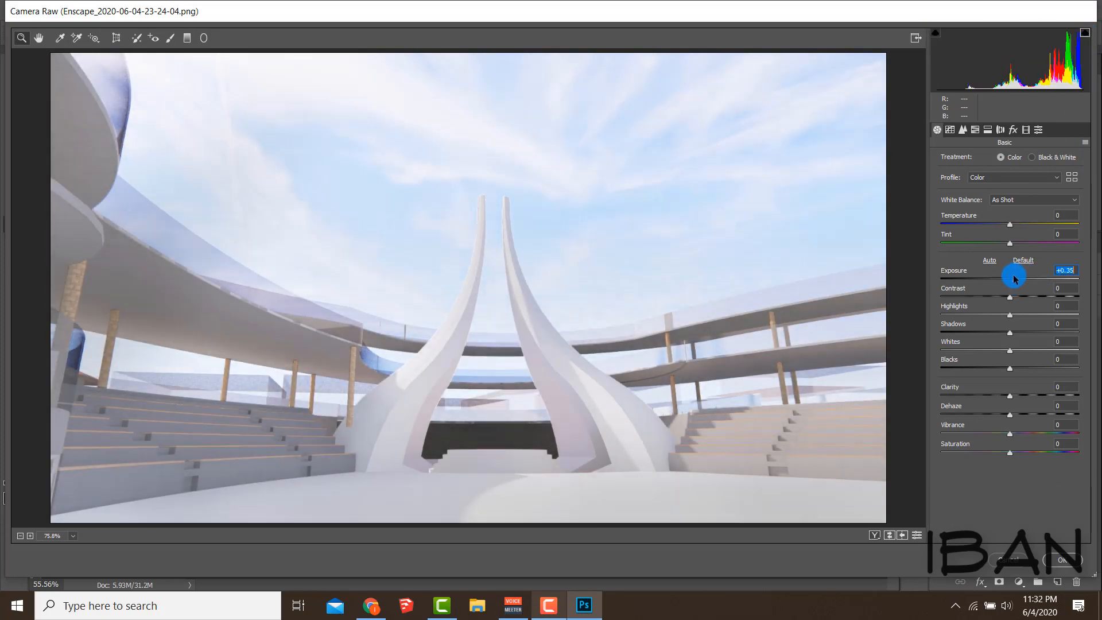
mouse_move(1011, 397)
mouse_down()
mouse_move(1068, 395)
mouse_move(1027, 397)
mouse_move(1017, 417)
mouse_up()
drag(1011, 227, 1009, 234)
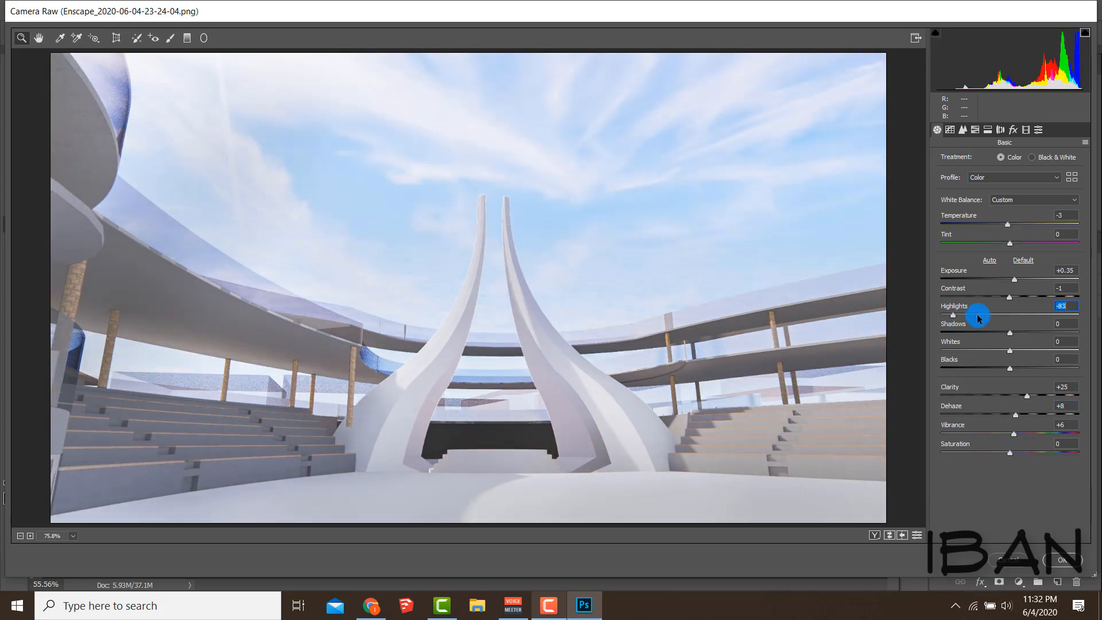
key(Return)
Step: Undo a revert of the document and delete the merged Camera Raw layer
key(F12)
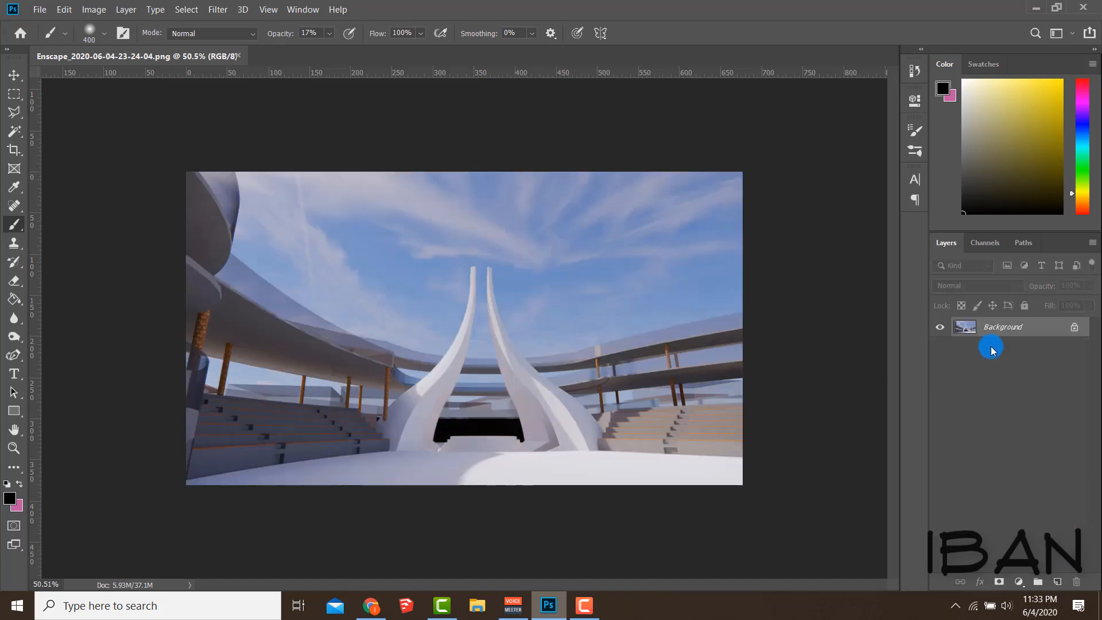
key(ctrl+z)
key(Delete)
Step: Set the foreground color to white and paint haze over the image's left edge on Layer 4, raising the brush opacity to 59%
click(10, 498)
click(635, 134)
click(960, 127)
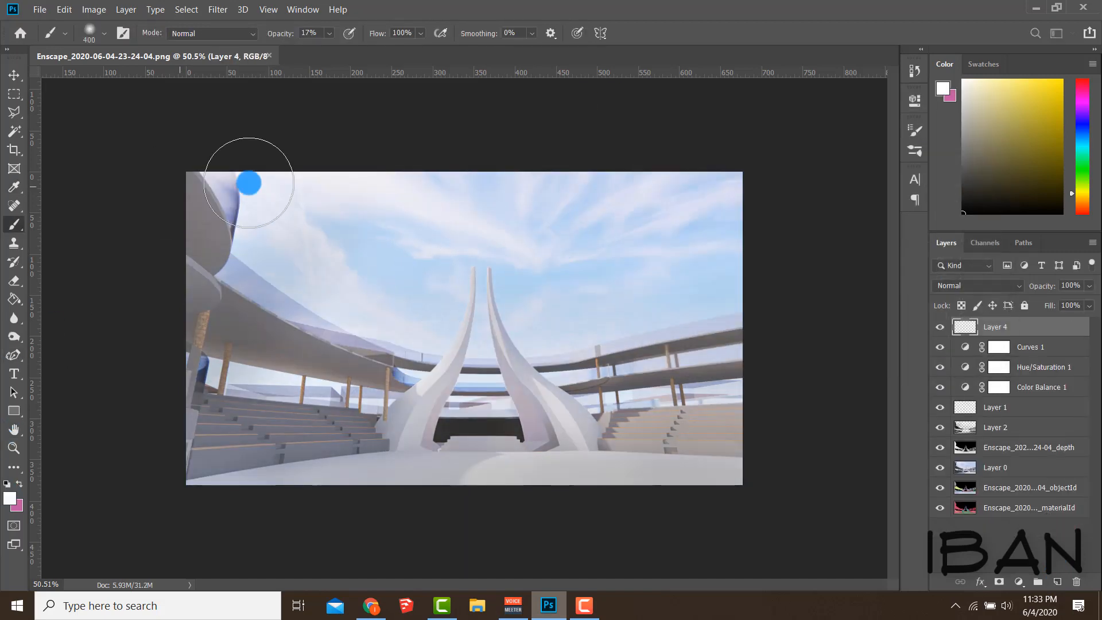
drag(249, 182, 192, 426)
alt+scroll(219, 379, down, 2)
drag(263, 38, 282, 53)
drag(247, 210, 221, 299)
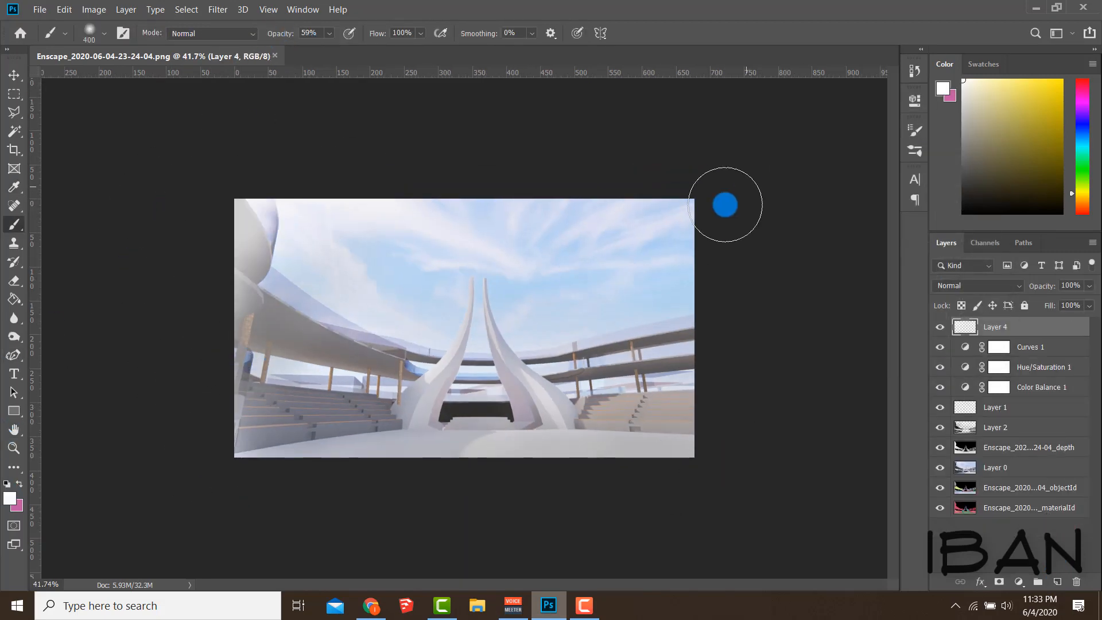
Step: Enlarge the brush to 1000 px and paint soft white haze around the image's edges
alt+scroll(725, 204, down, 2)
key(])
key(])
key(])
key(])
key(])
key(])
mouse_move(344, 186)
mouse_down()
mouse_move(756, 279)
mouse_move(307, 528)
mouse_move(114, 460)
mouse_up()
alt+scroll(115, 460, up, 3)
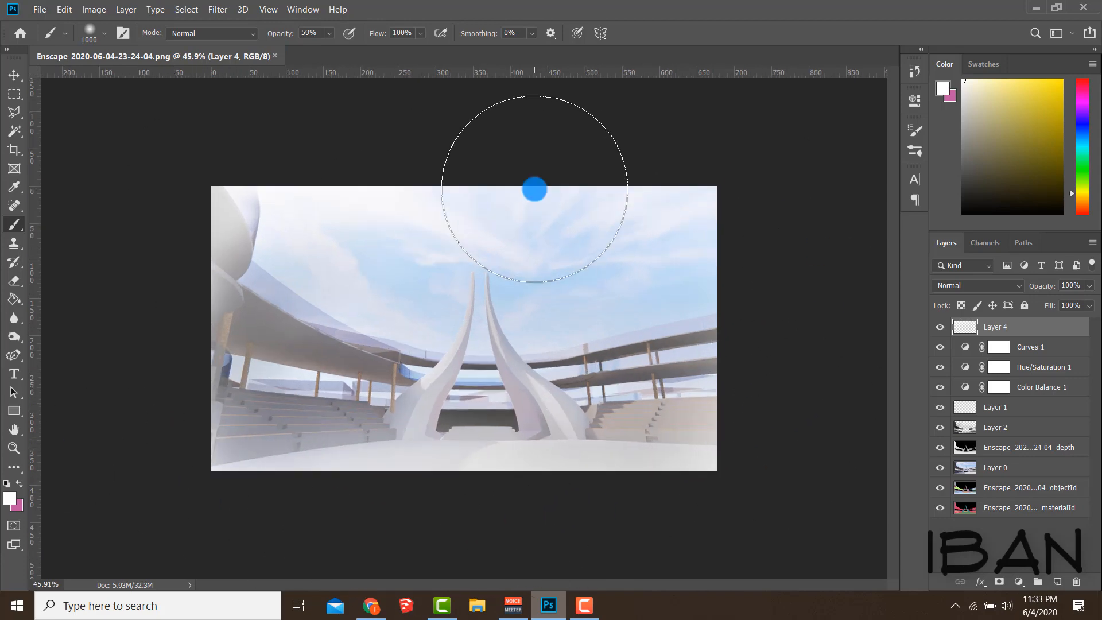
Step: Set Layer 4's opacity to 43% and enlarge the brush to 1400 px
drag(1029, 284, 1005, 283)
alt+scroll(361, 416, down, 6)
key(])
key(])
key(])
key(])
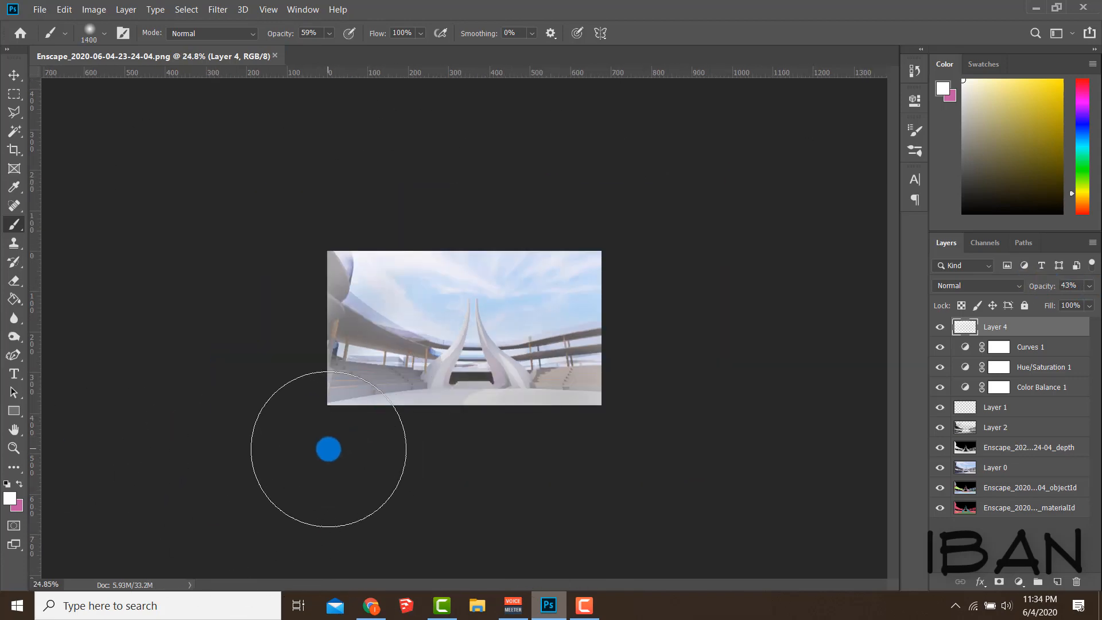